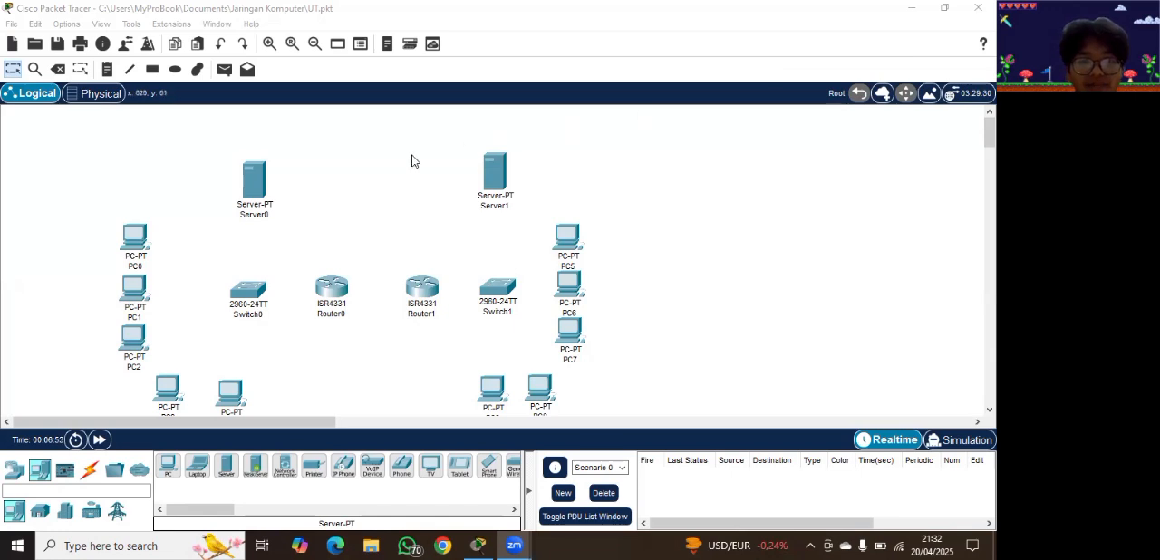
Step: Move Server0 level with Server1 and cable PC0 to Switch0 using an automatically chosen connection type
left_click_drag(254, 178, 259, 170)
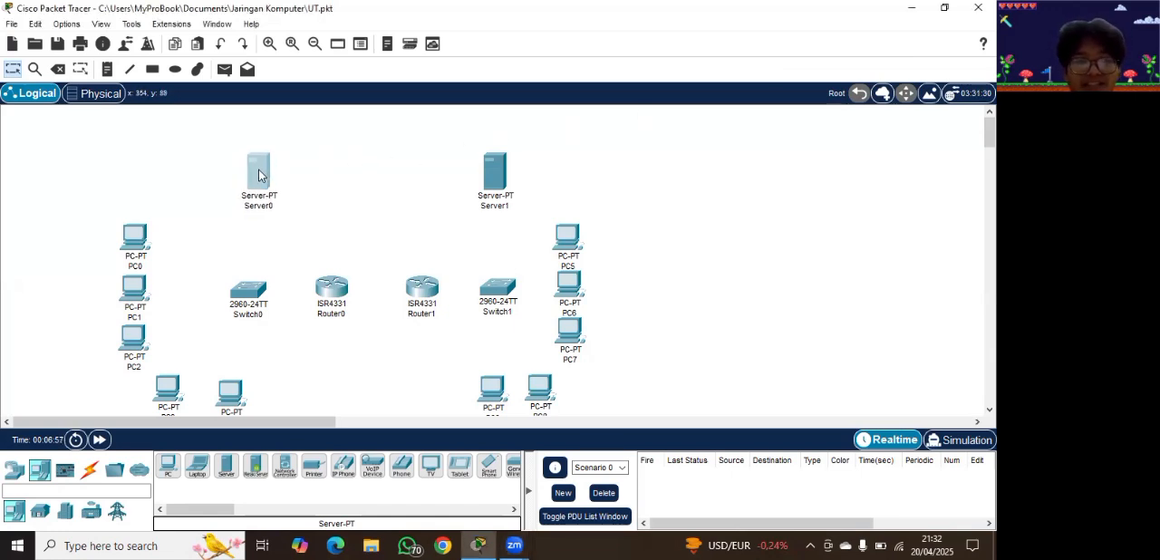
left_click(91, 471)
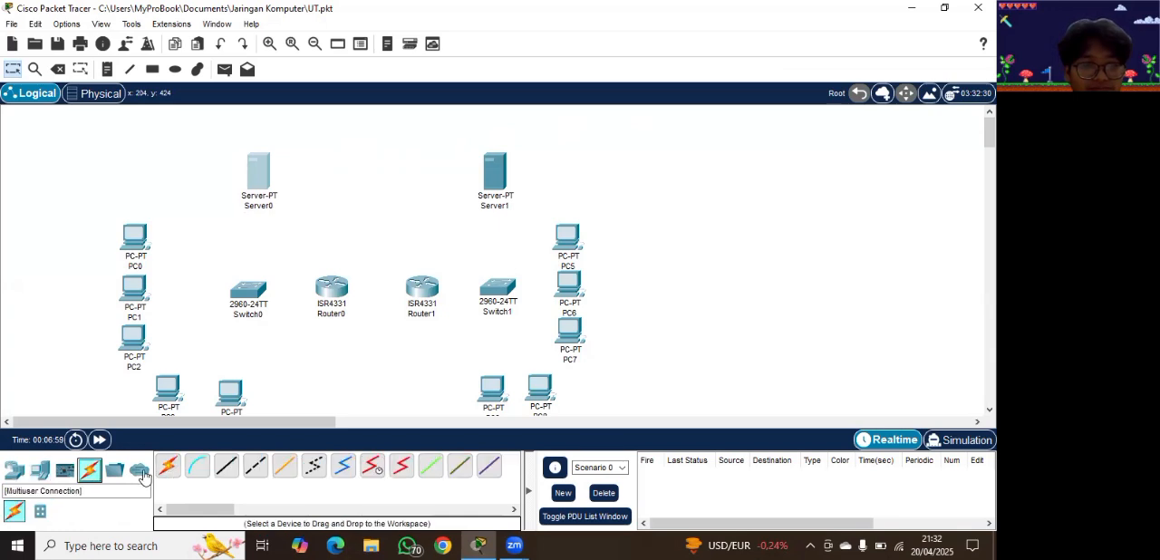
left_click(169, 467)
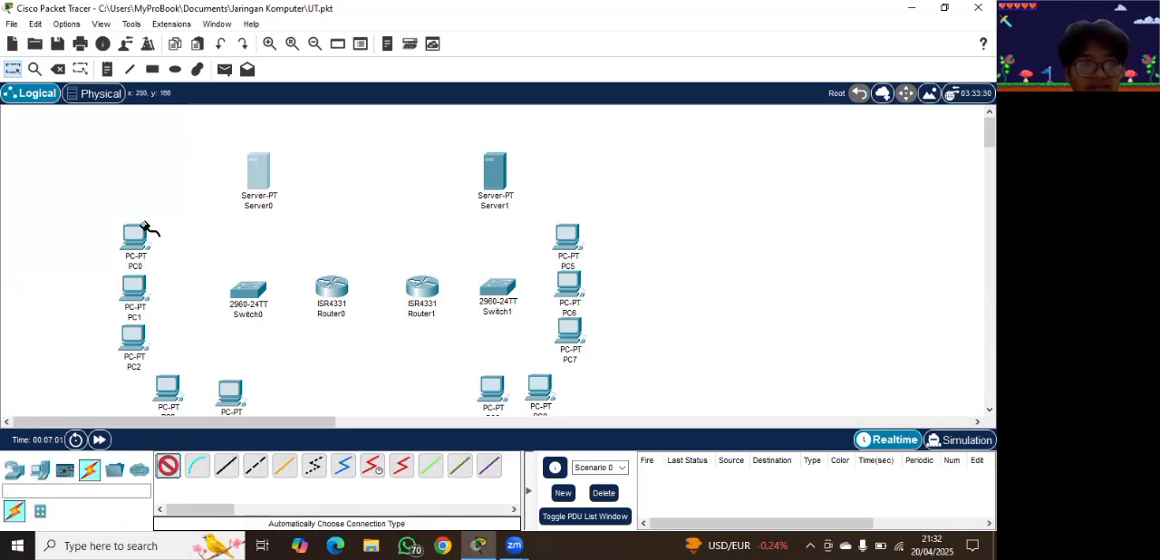
left_click(140, 239)
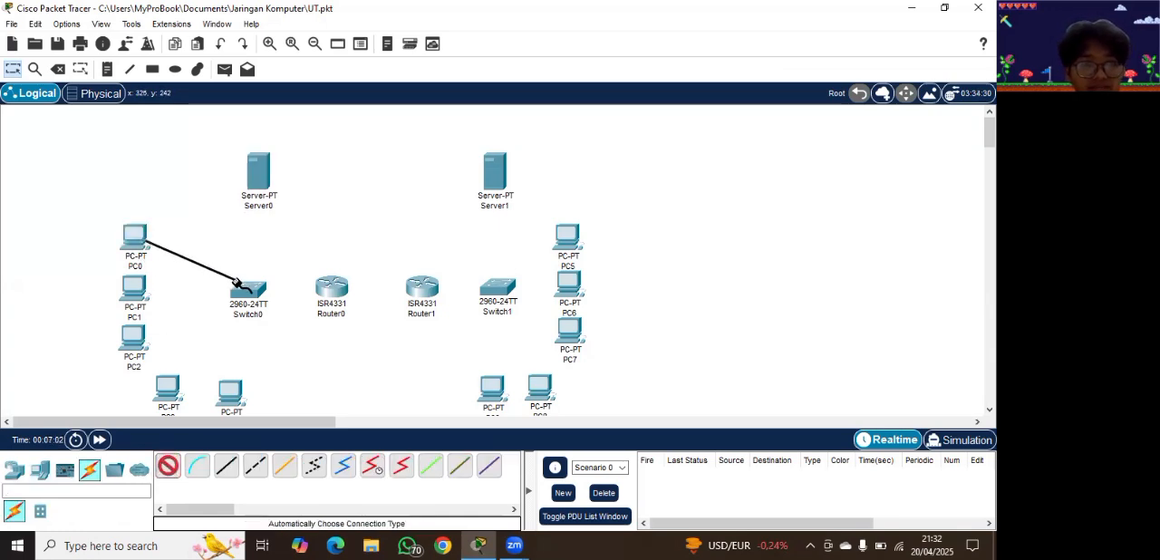
left_click(241, 288)
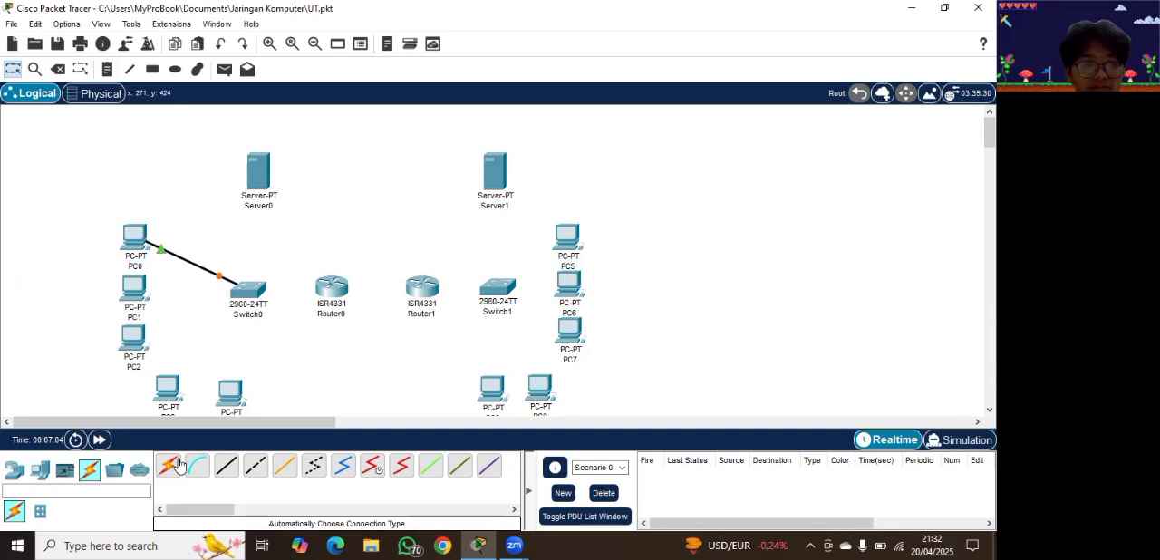
Step: Connect PC1 and PC2 to Switch0 with automatically chosen connections
left_click(165, 470)
left_click(136, 286)
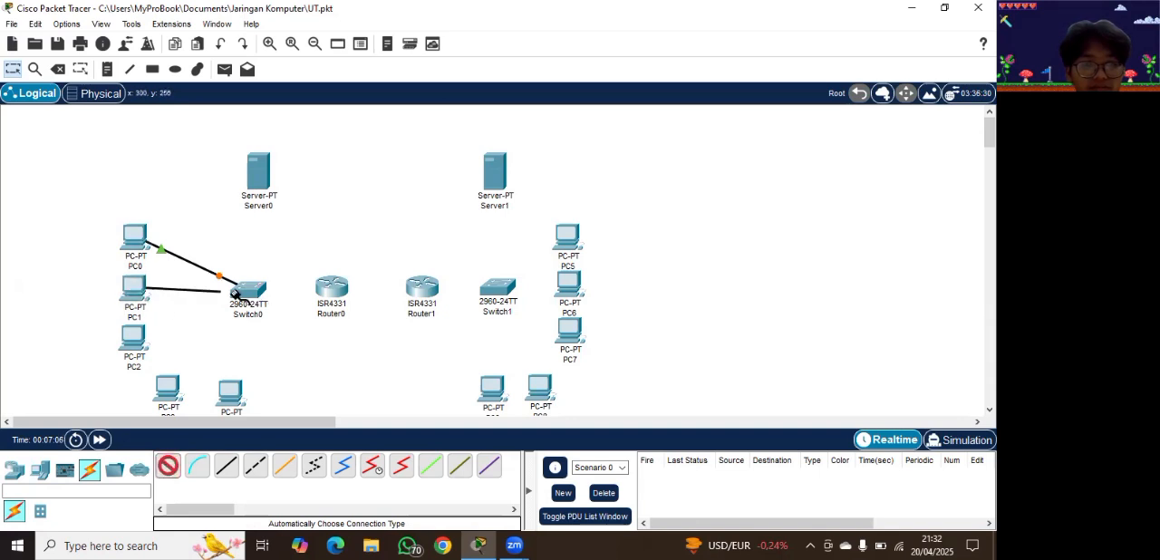
left_click(248, 295)
left_click(167, 467)
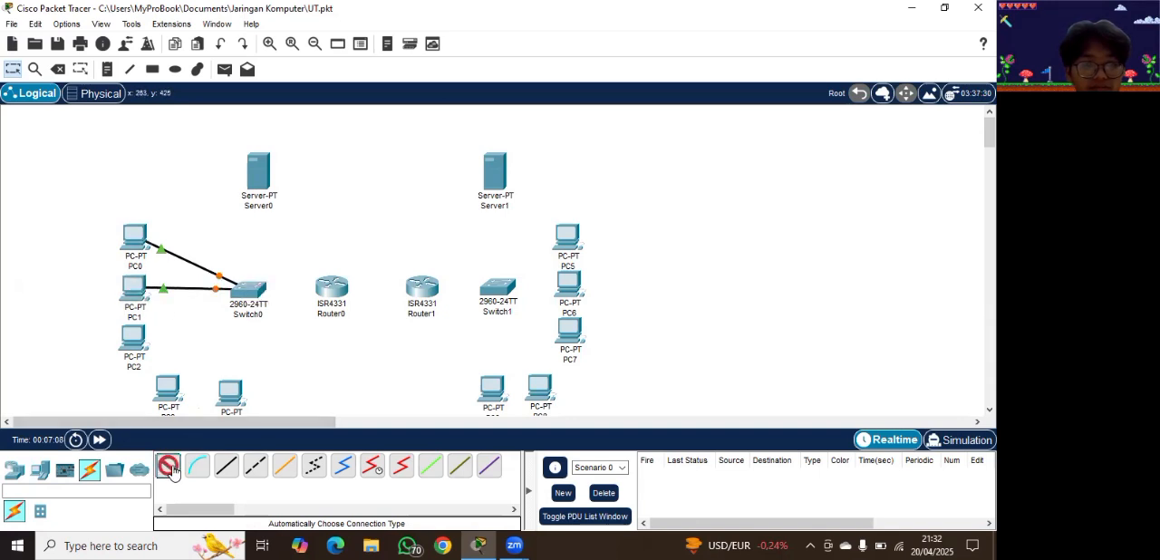
left_click(136, 337)
left_click(243, 292)
Step: Connect the two PCs below Switch0 to that switch with automatically chosen connections
left_click(168, 466)
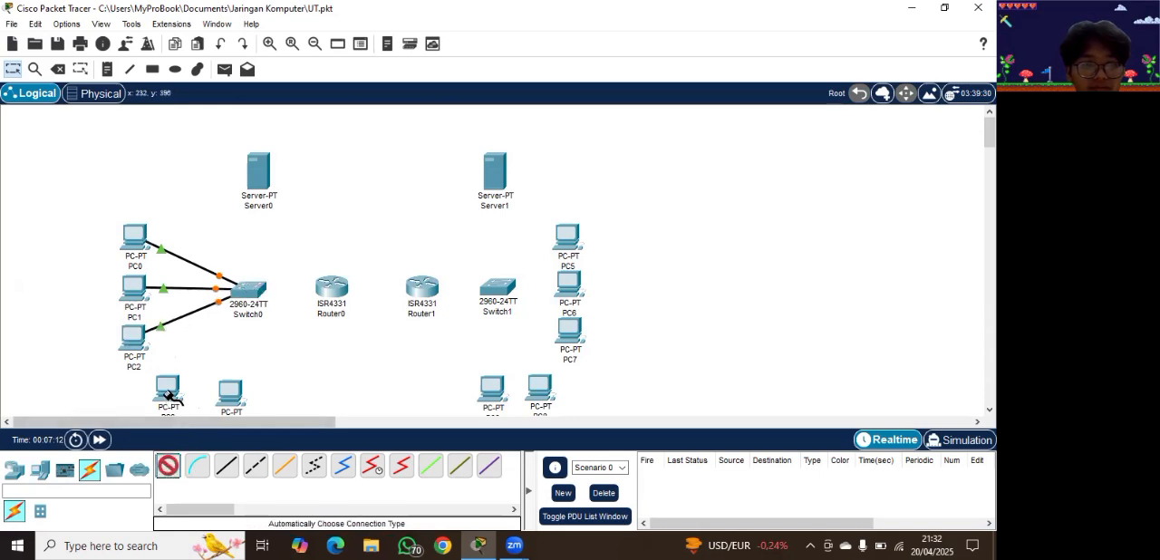
left_click(168, 390)
left_click(245, 292)
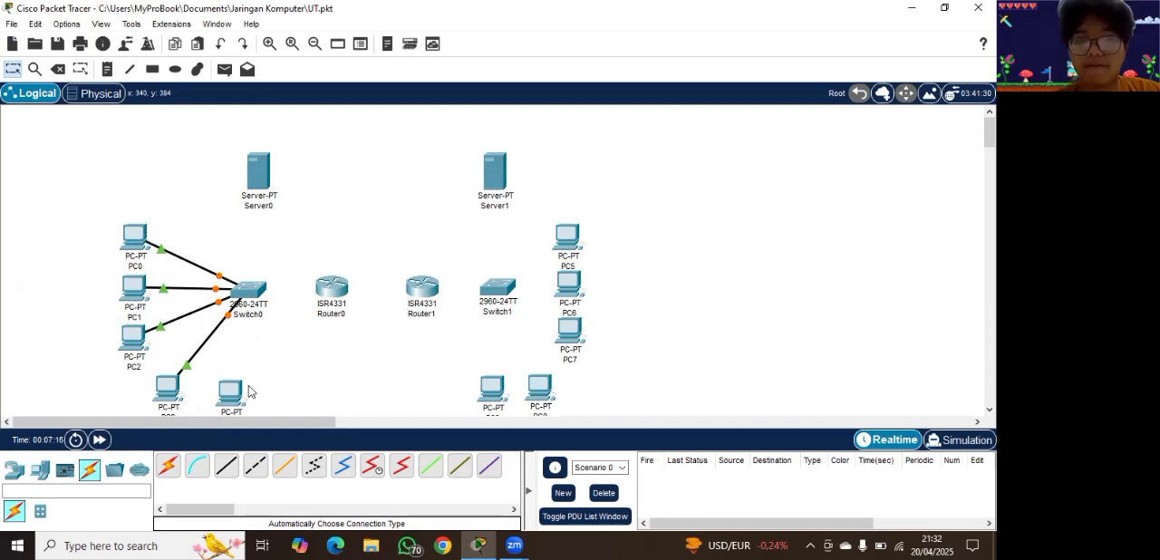
left_click(167, 466)
left_click(231, 397)
left_click(248, 291)
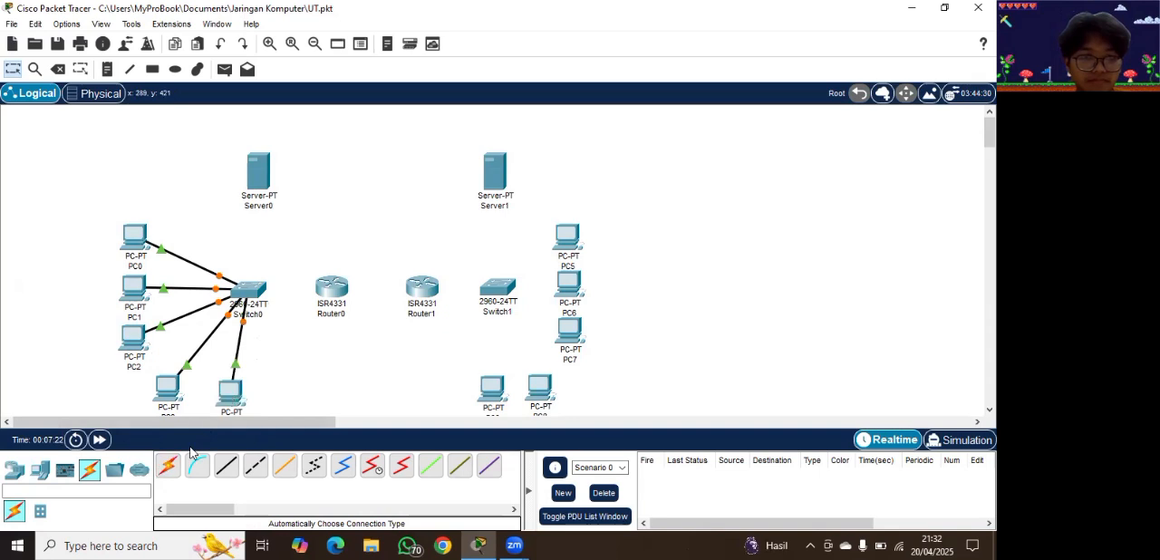
Step: Link Switch0 to Router0, Router0 to Router1, and Router1 to Switch1 with automatically chosen connections
left_click(169, 466)
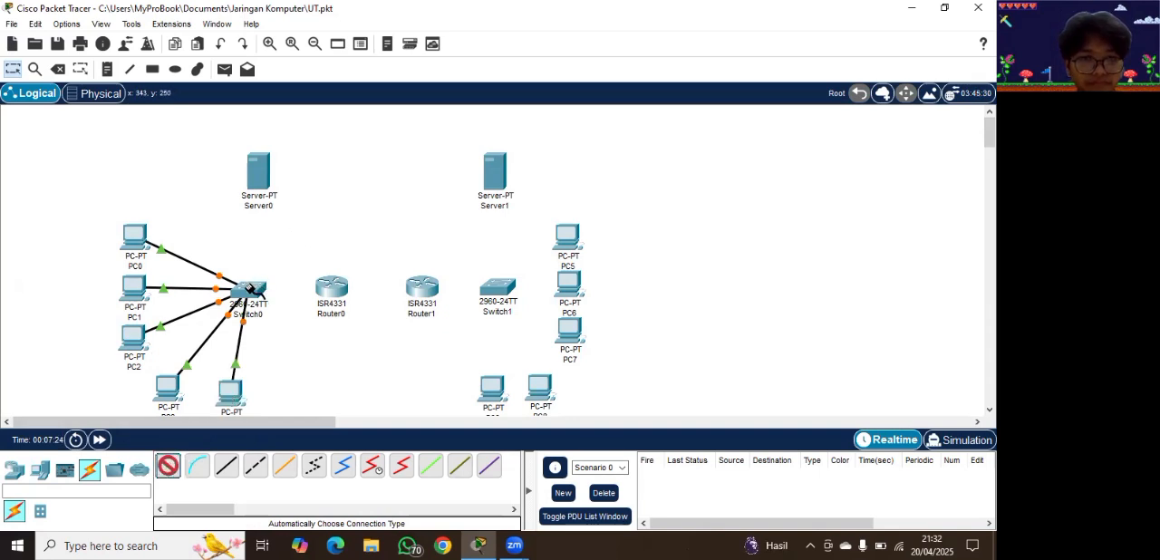
left_click(261, 290)
left_click(331, 287)
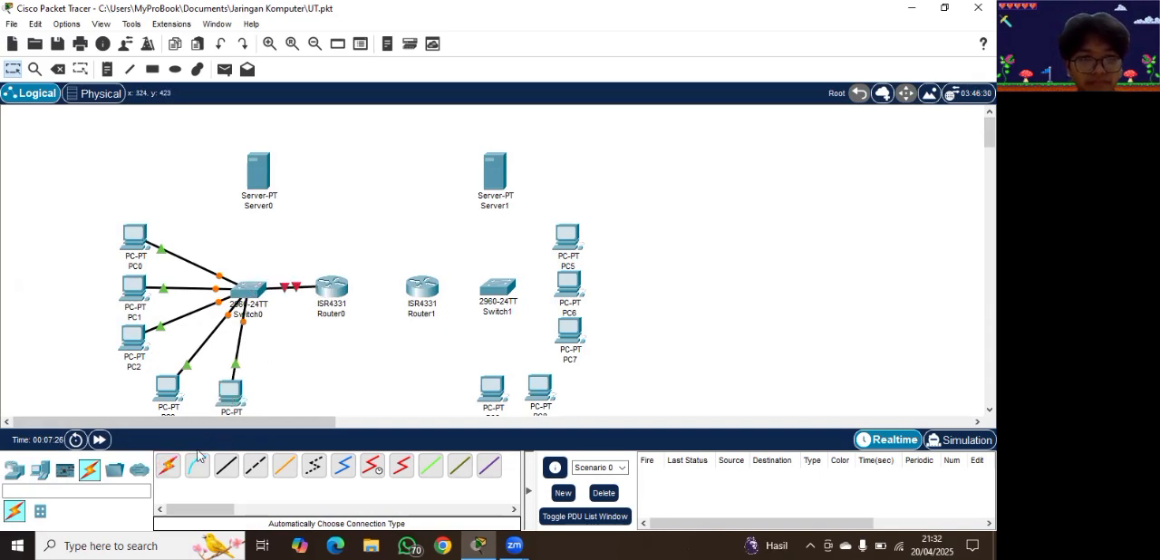
left_click(169, 466)
left_click(331, 286)
left_click(422, 285)
left_click(169, 465)
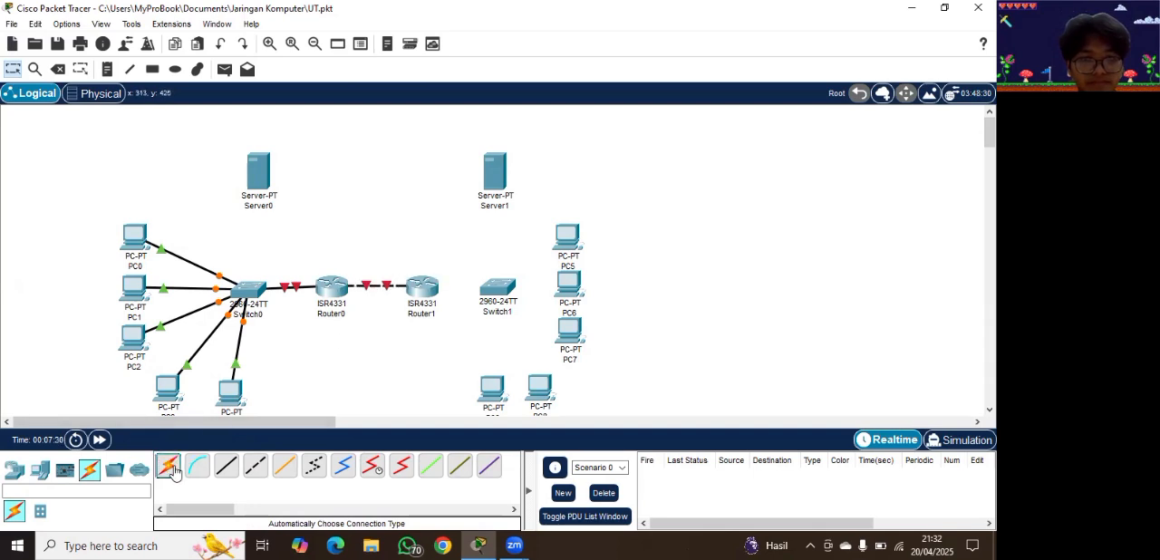
left_click(421, 288)
left_click(509, 297)
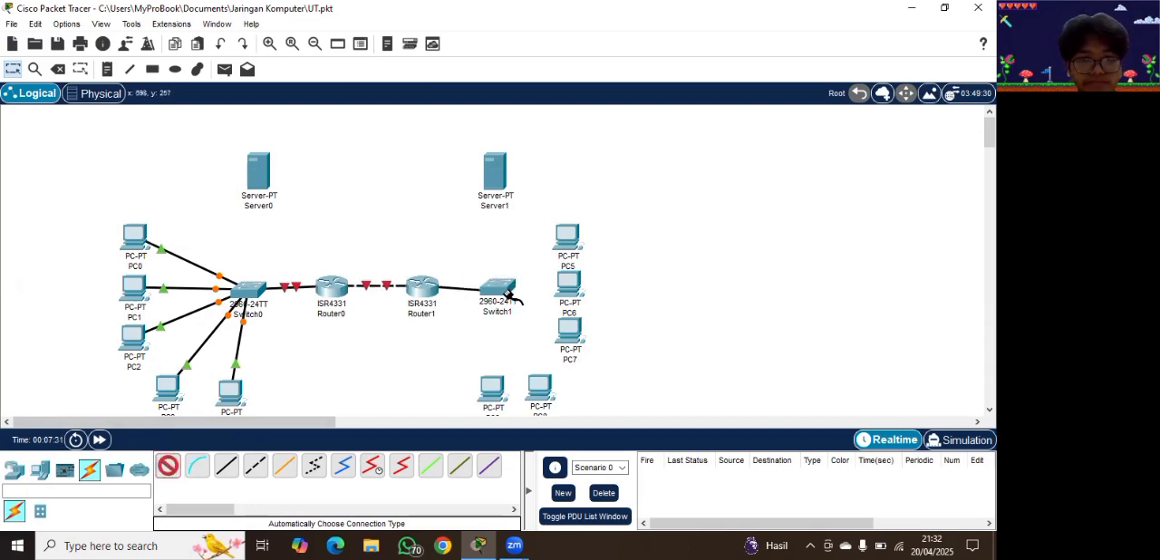
Step: Connect PC5, PC6 and PC7 to Switch1 with automatically chosen connections
left_click(169, 466)
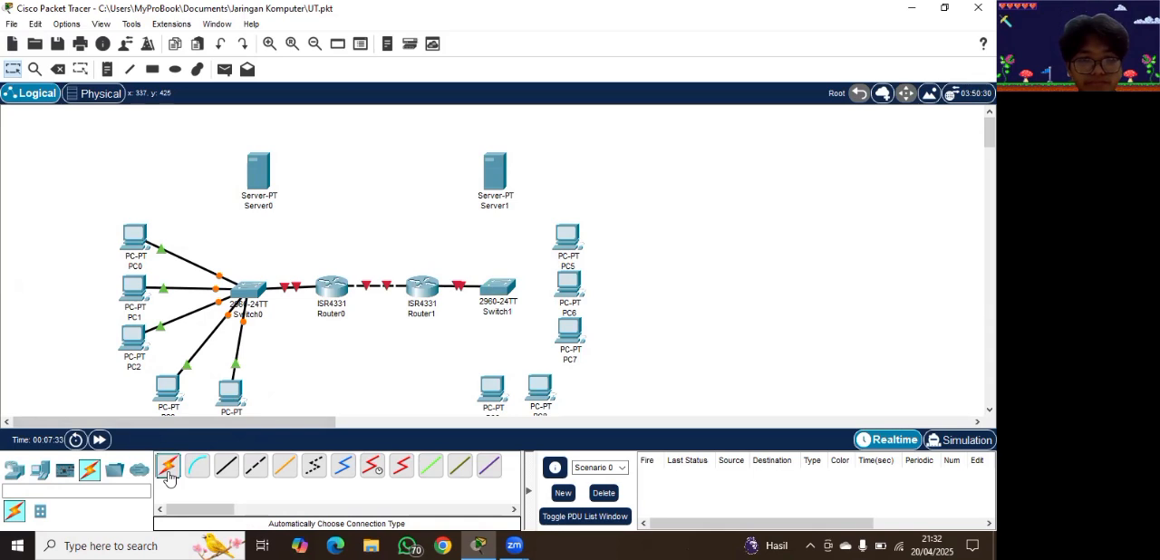
left_click(564, 237)
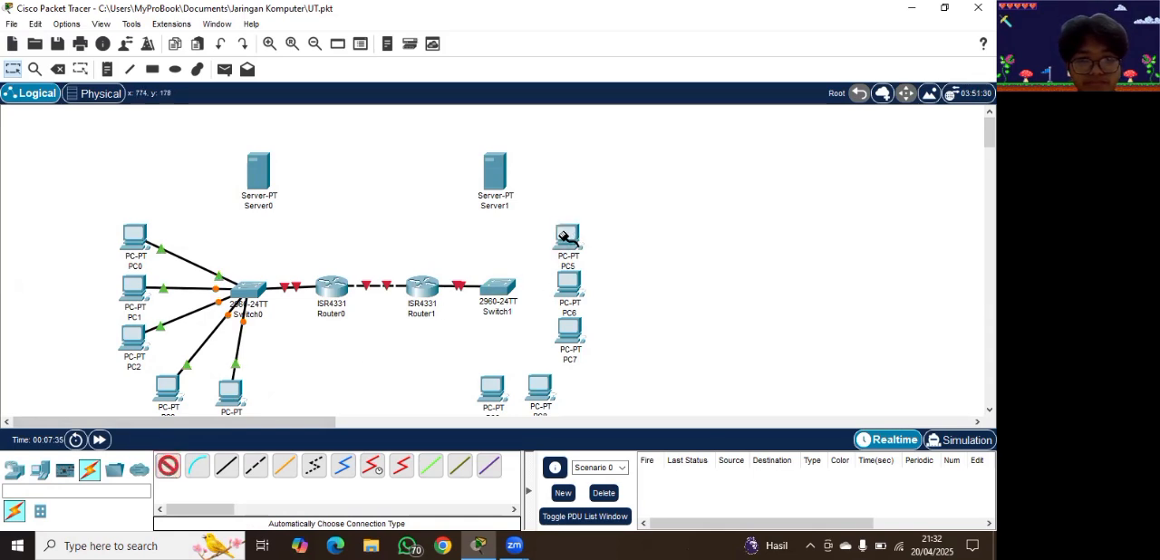
left_click(499, 288)
left_click(167, 465)
left_click(571, 290)
left_click(500, 288)
left_click(168, 466)
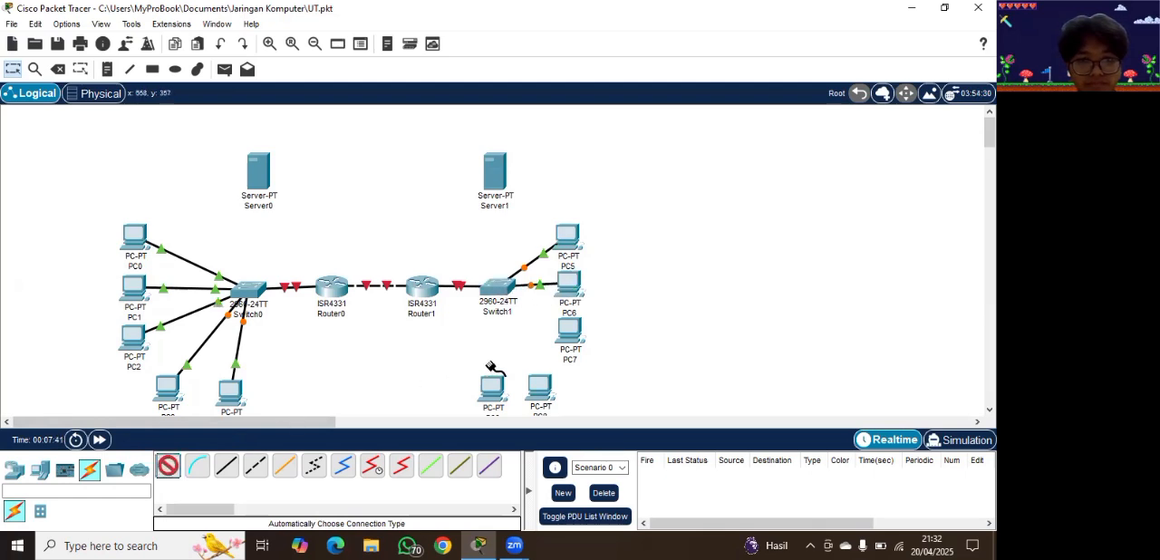
left_click(570, 331)
left_click(501, 288)
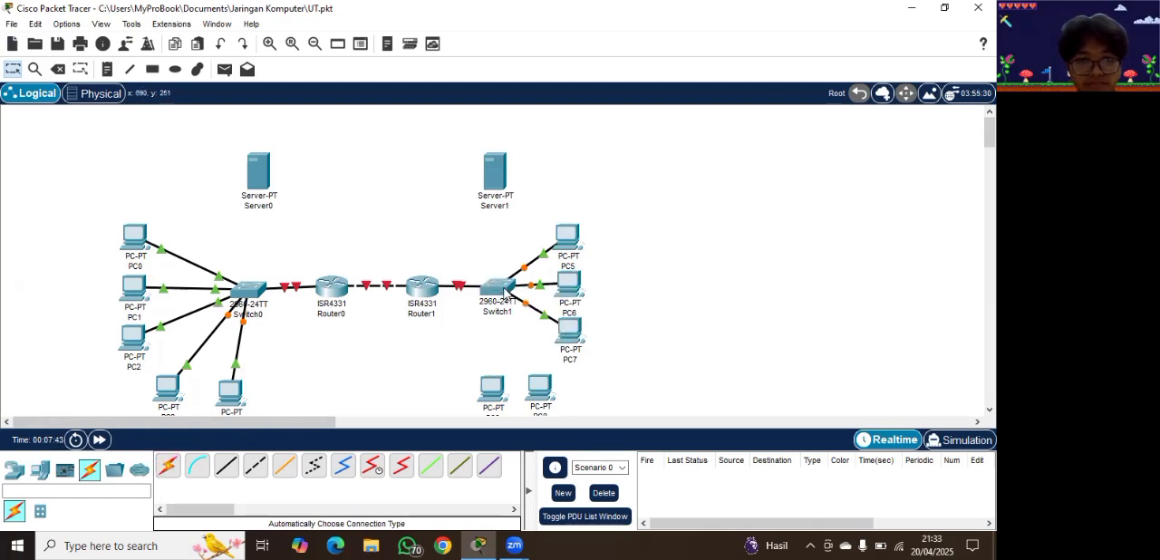
Step: Connect the two PCs below Switch1 to that switch with automatically chosen connections
left_click(171, 468)
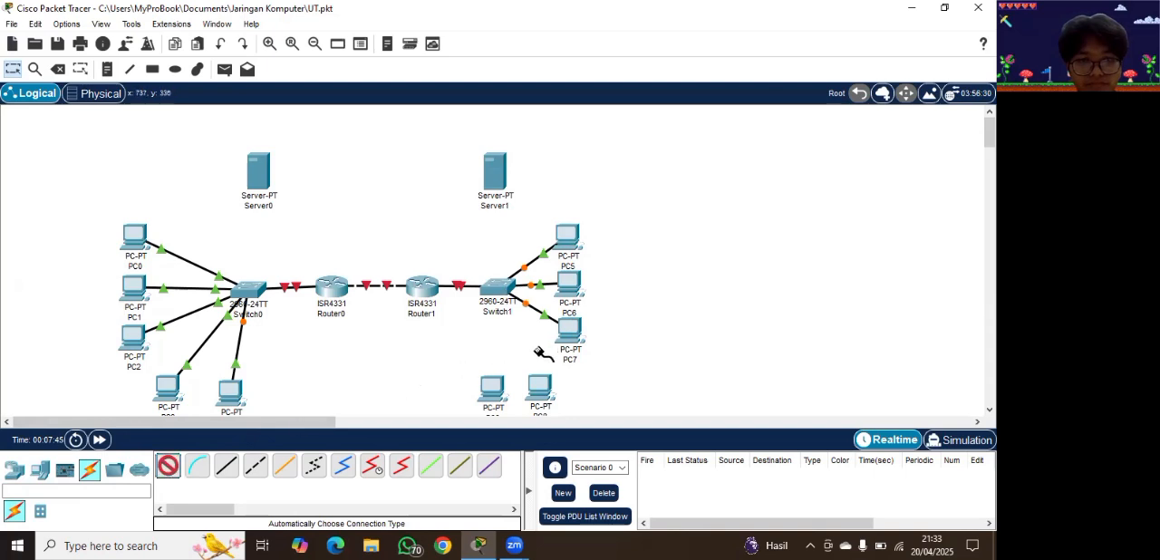
left_click(542, 389)
left_click(503, 288)
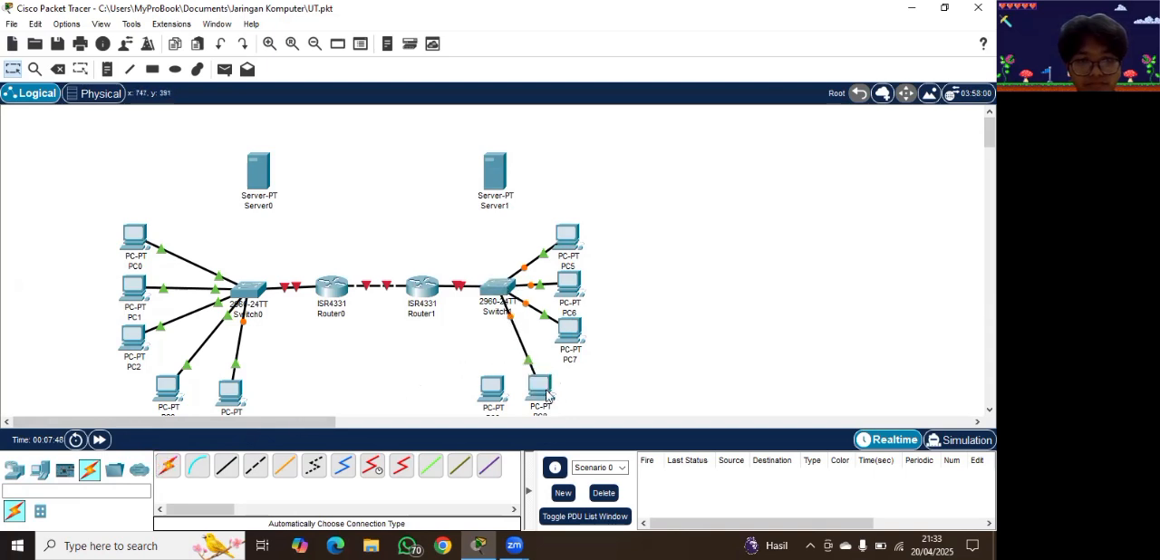
left_click(168, 466)
left_click(491, 386)
left_click(499, 288)
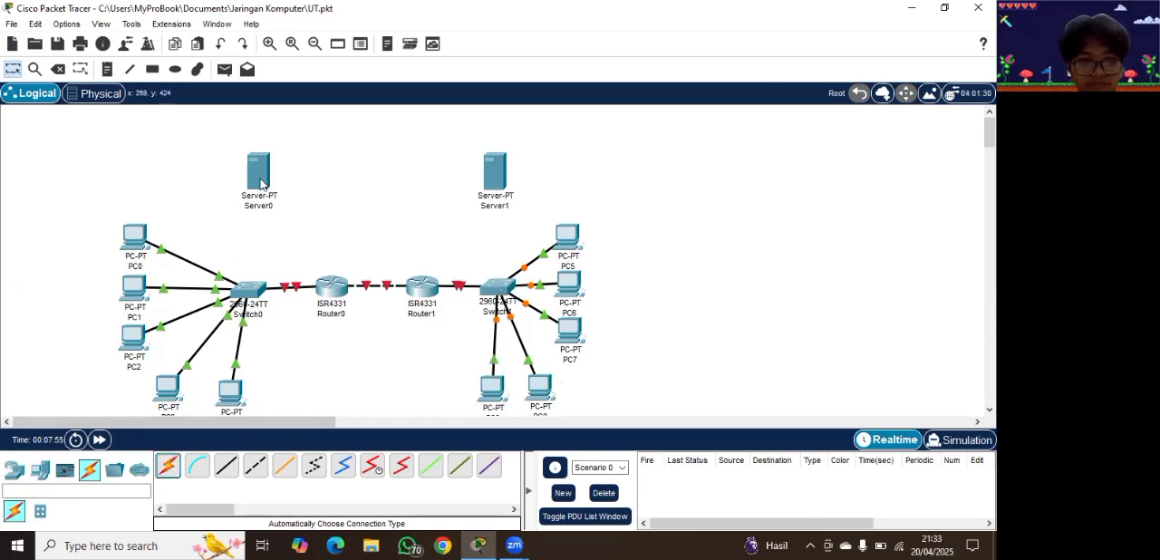
Step: Cable Server0 to Switch0 and Server1 to Switch1 with automatic connections, and shift Router1 slightly toward Router0
left_click(171, 465)
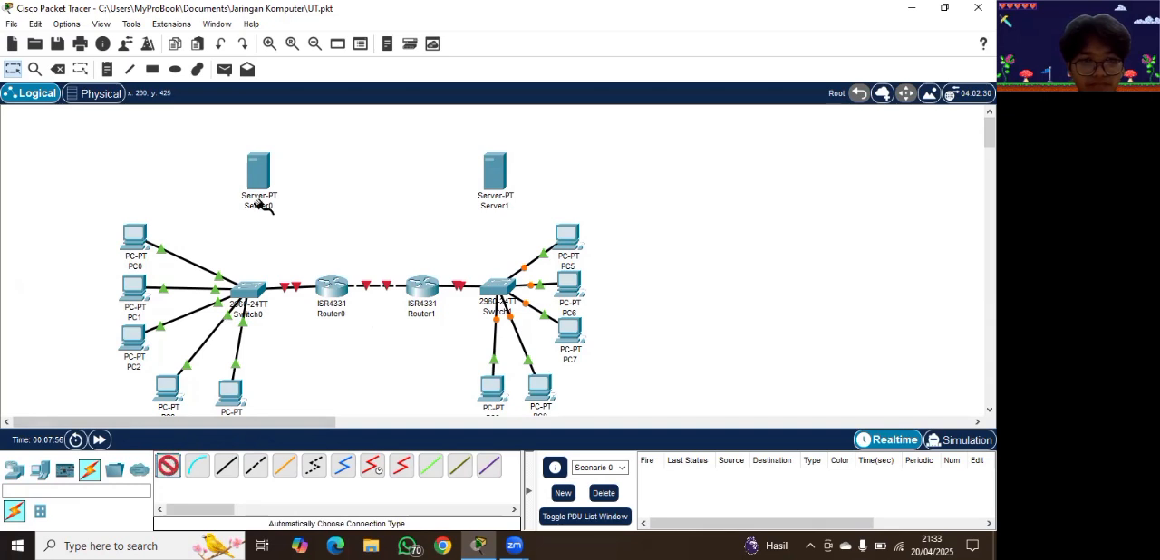
left_click(259, 167)
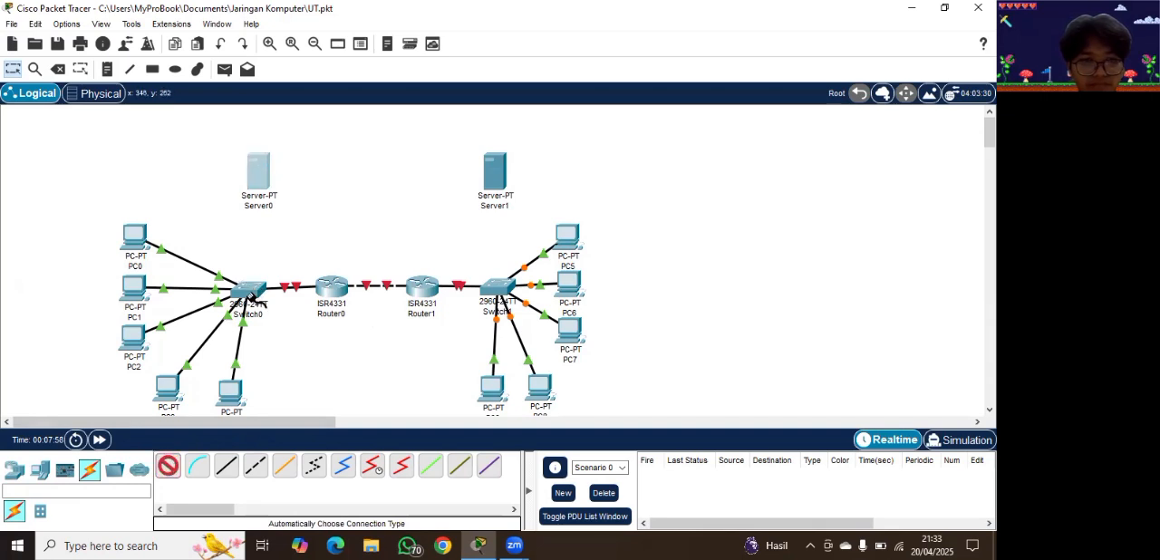
left_click(253, 290)
left_click(257, 187)
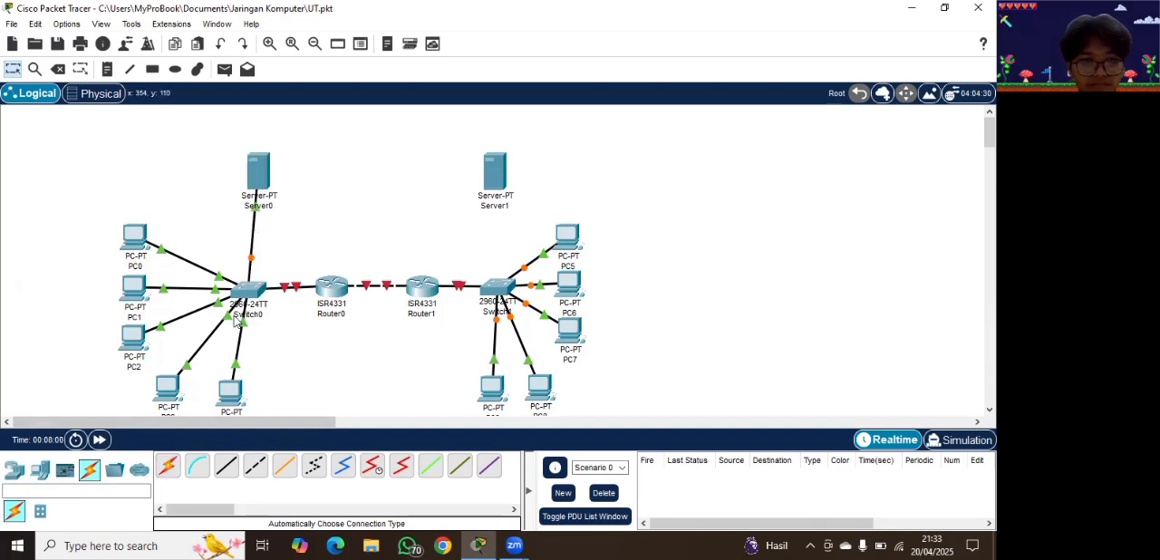
left_click(169, 466)
left_click(495, 172)
left_click(496, 288)
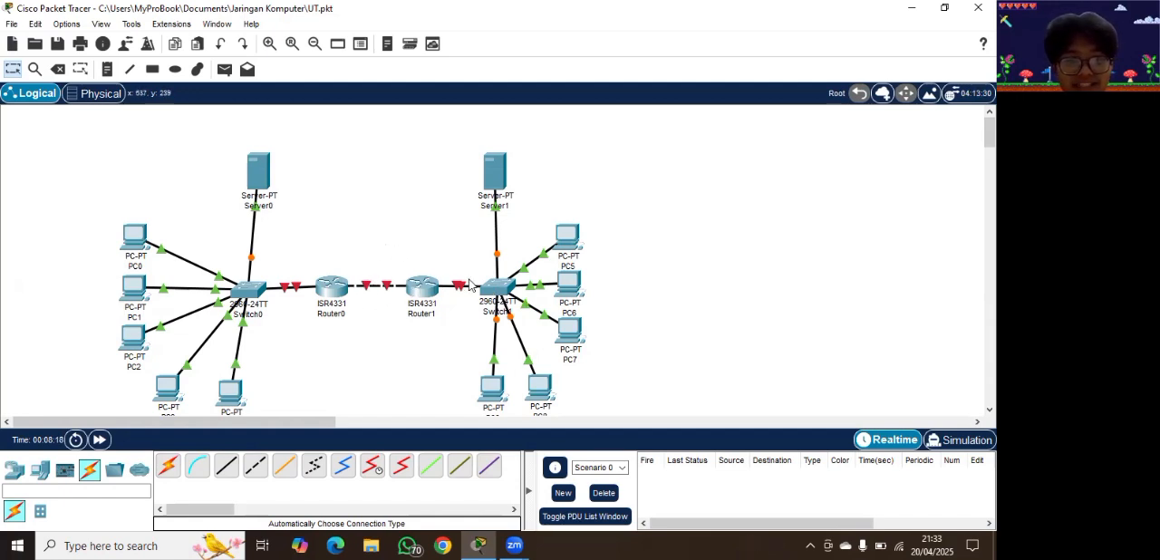
left_click_drag(426, 291, 417, 291)
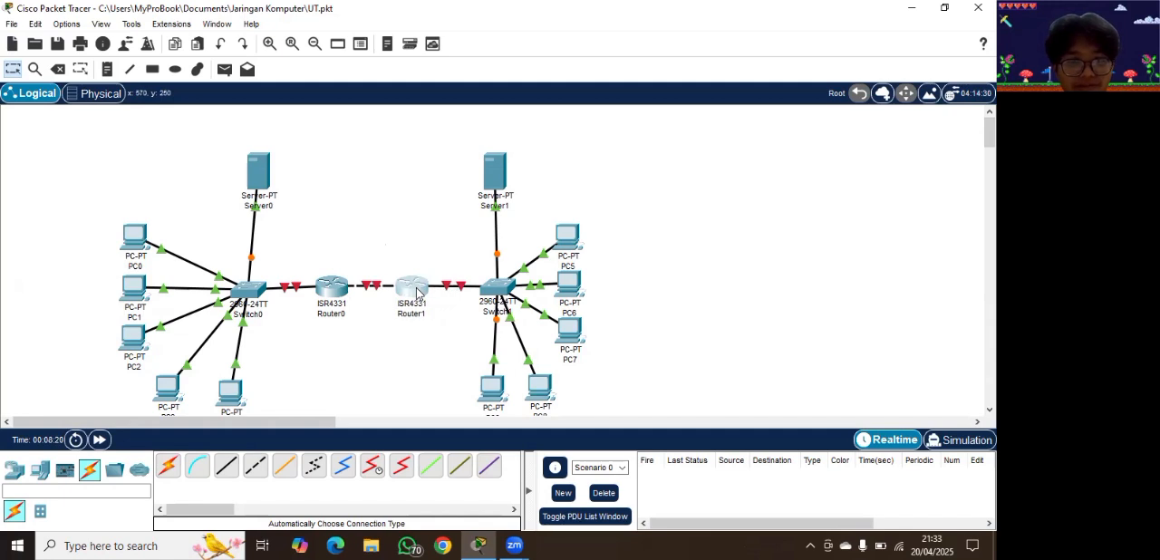
Step: Open Router0's command-line interface and answer "no" to the initial configuration dialog
left_click(340, 290)
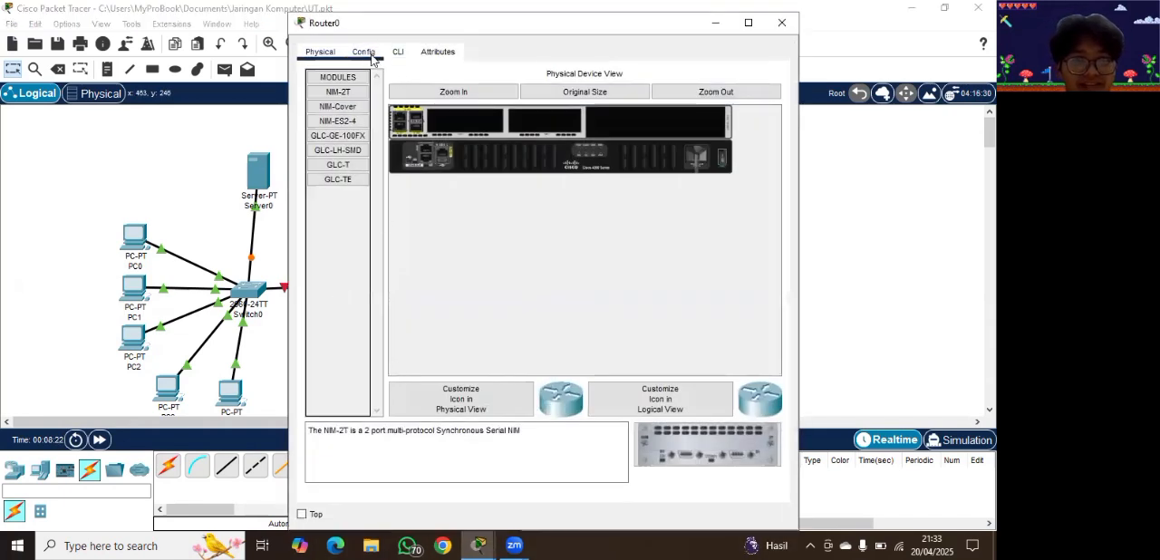
left_click(398, 55)
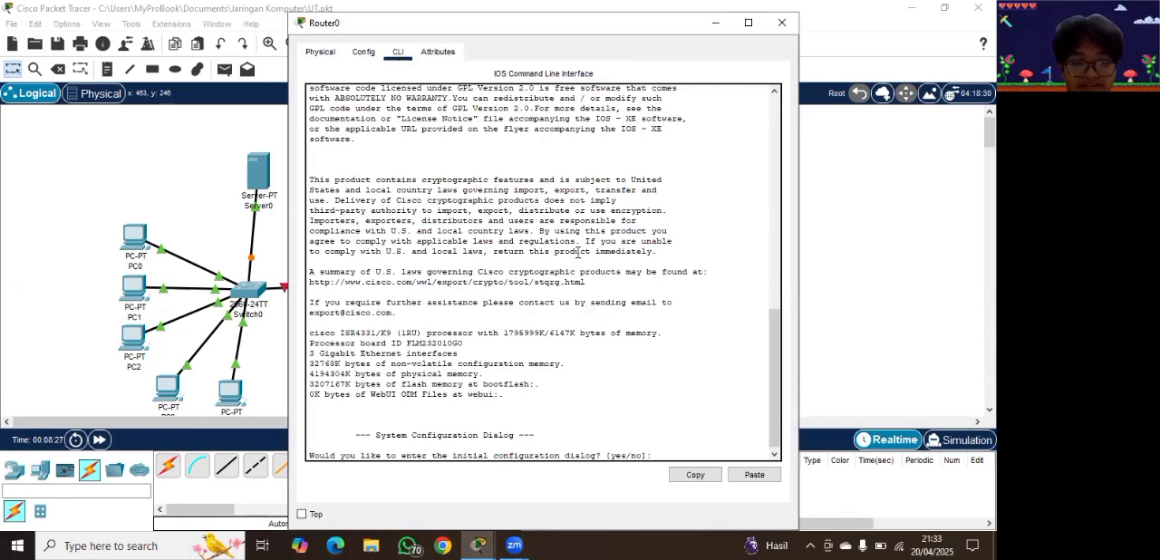
type("no")
key("Return")
key("Return")
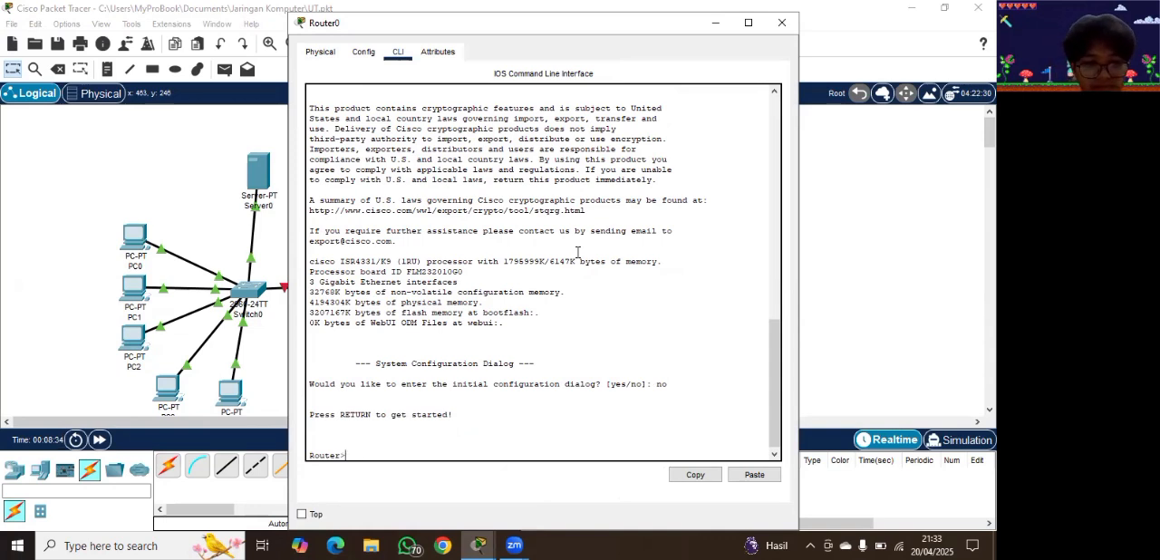
Step: Enter privileged mode on Router0 with "enable" and global configuration mode with "config t"
key("Return")
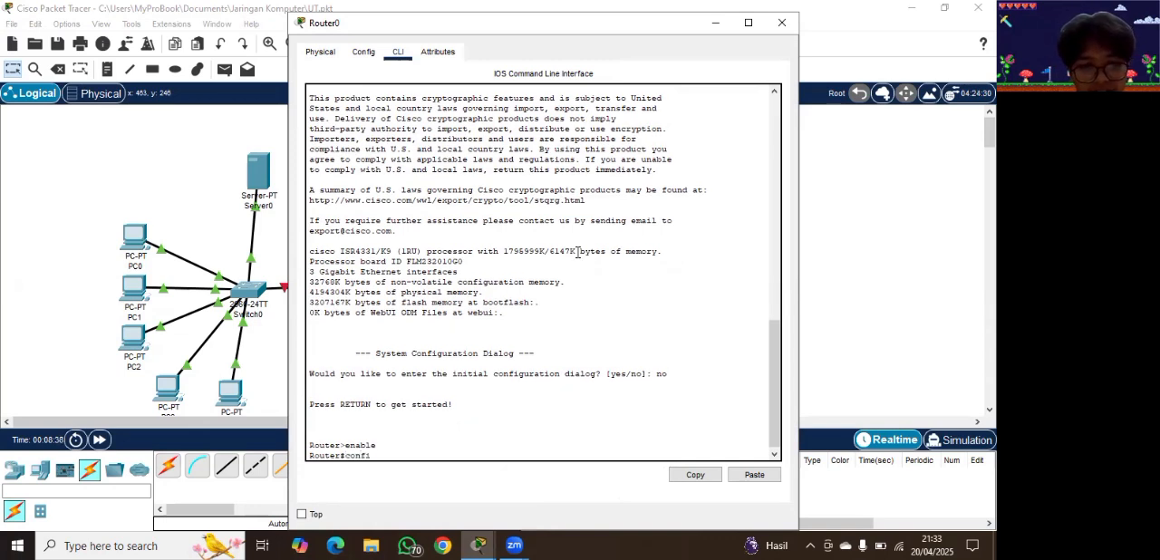
key("Return")
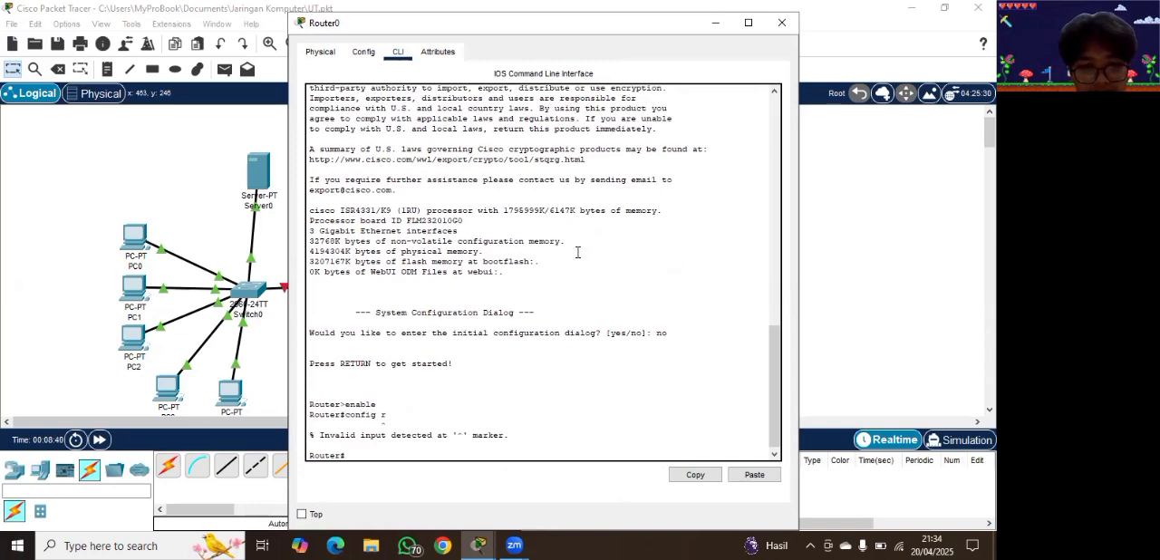
type("config t")
key("Return")
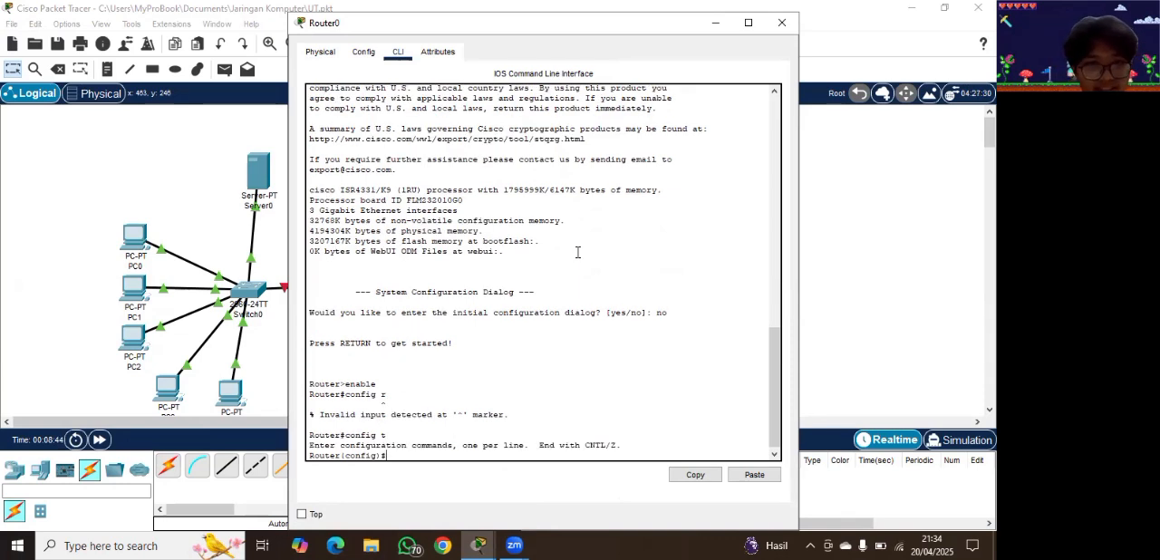
left_click(717, 24)
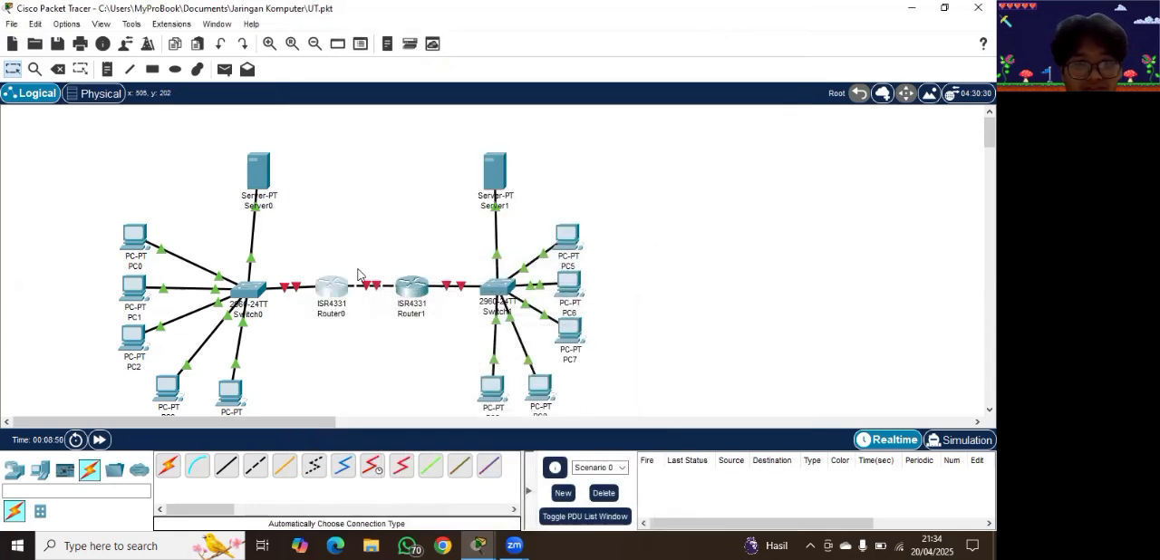
mouse_move(335, 288)
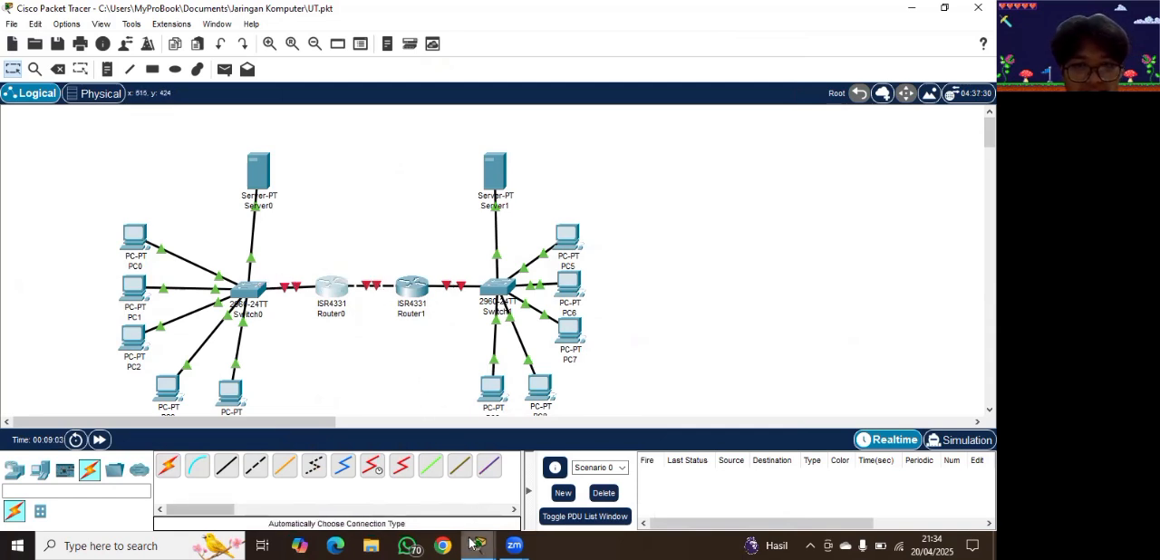
mouse_move(472, 543)
left_click(550, 494)
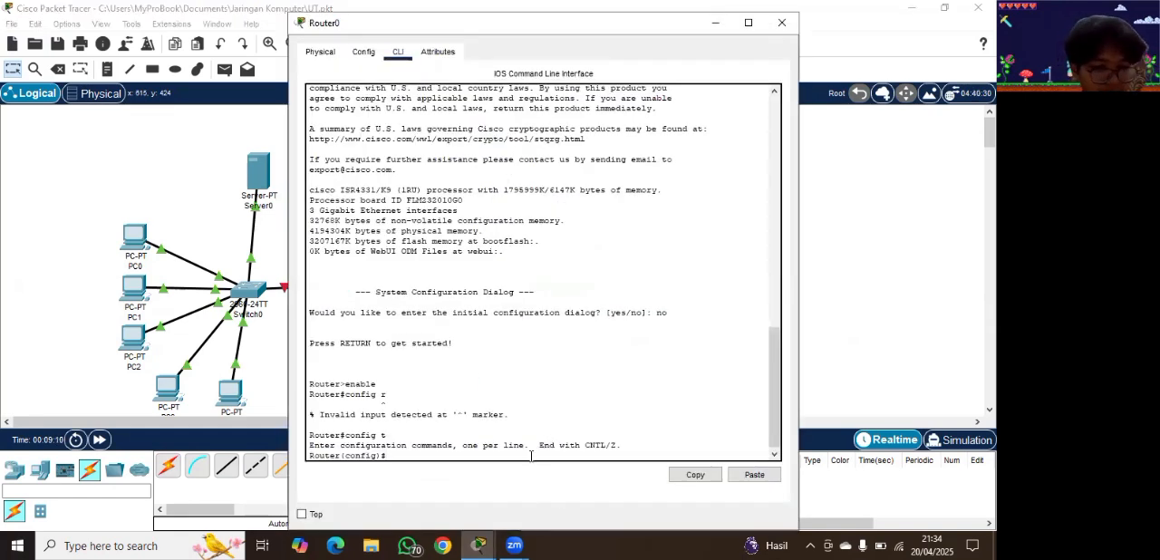
Step: Try to enter interface configuration on Router0 with "interface gig0/0"
type("terface gig")
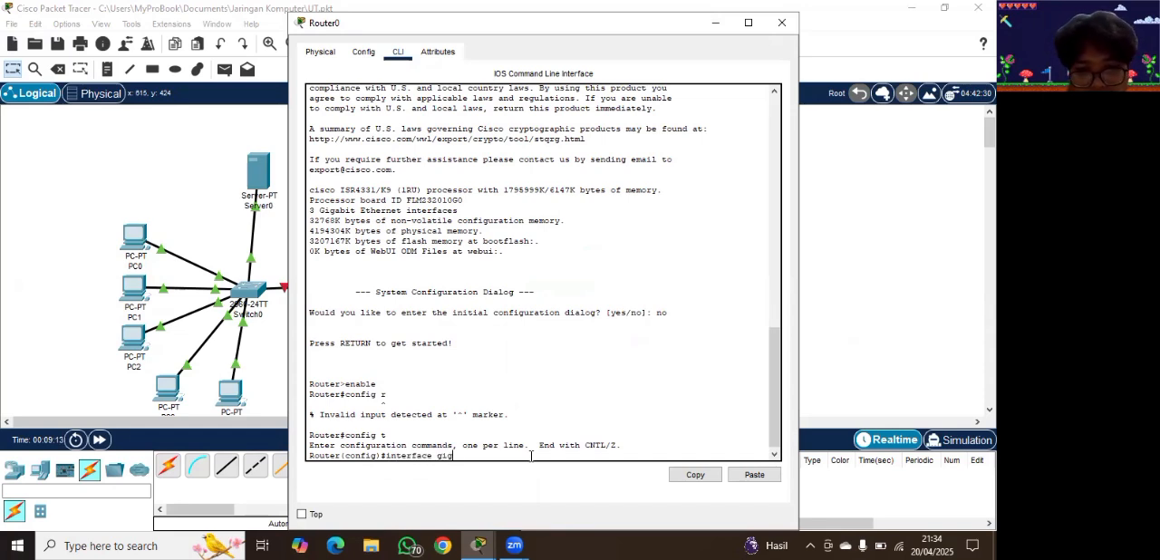
type("0/0")
key("Return")
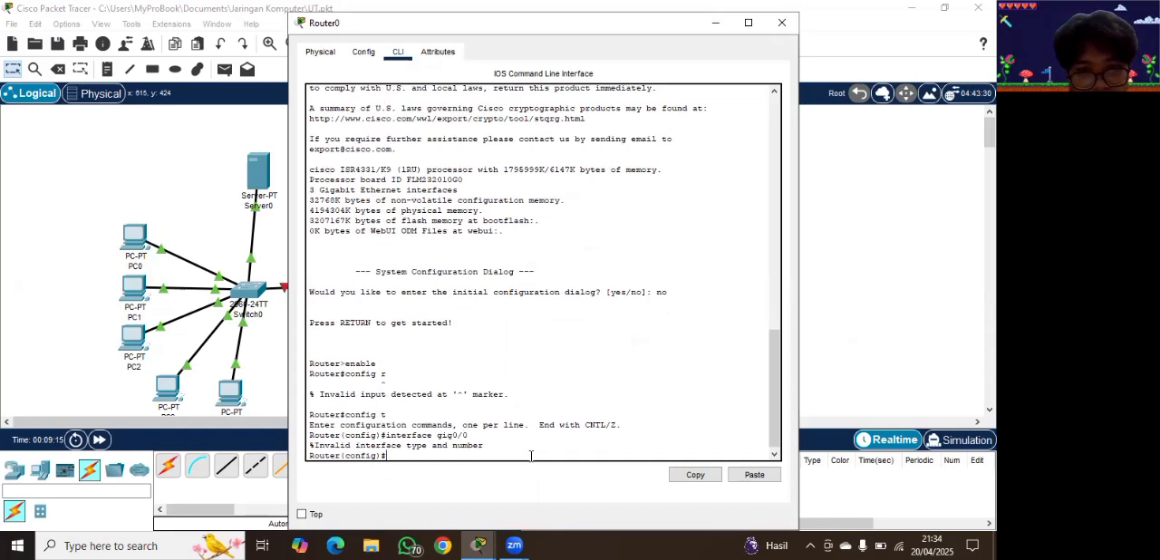
Step: Enter interface gig0/0/0 on Router0, enable it with "no shutdown", and leave the router's window
type("interface")
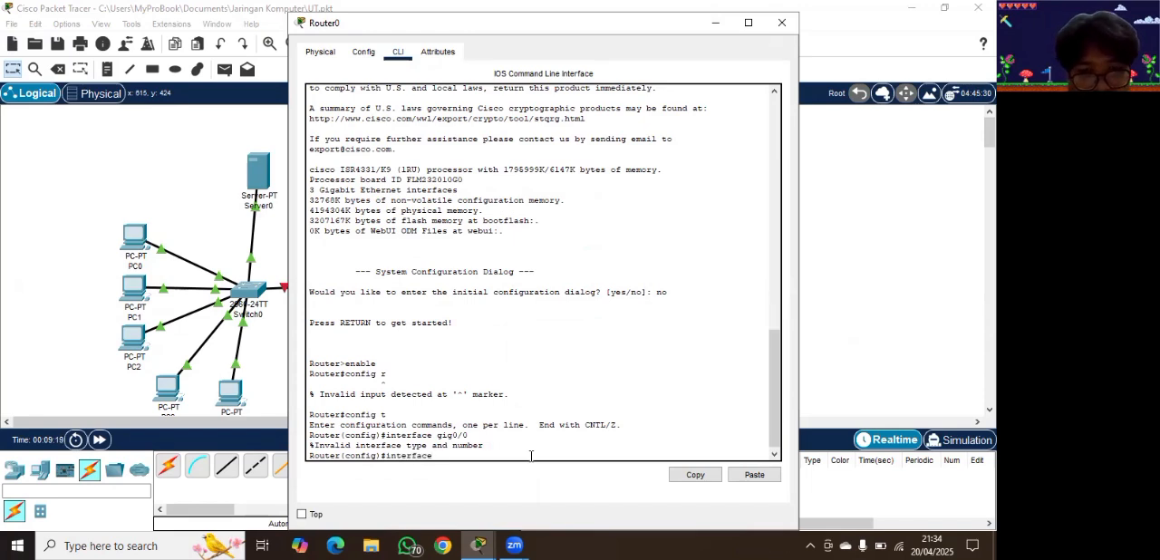
type(" gig0/0/0")
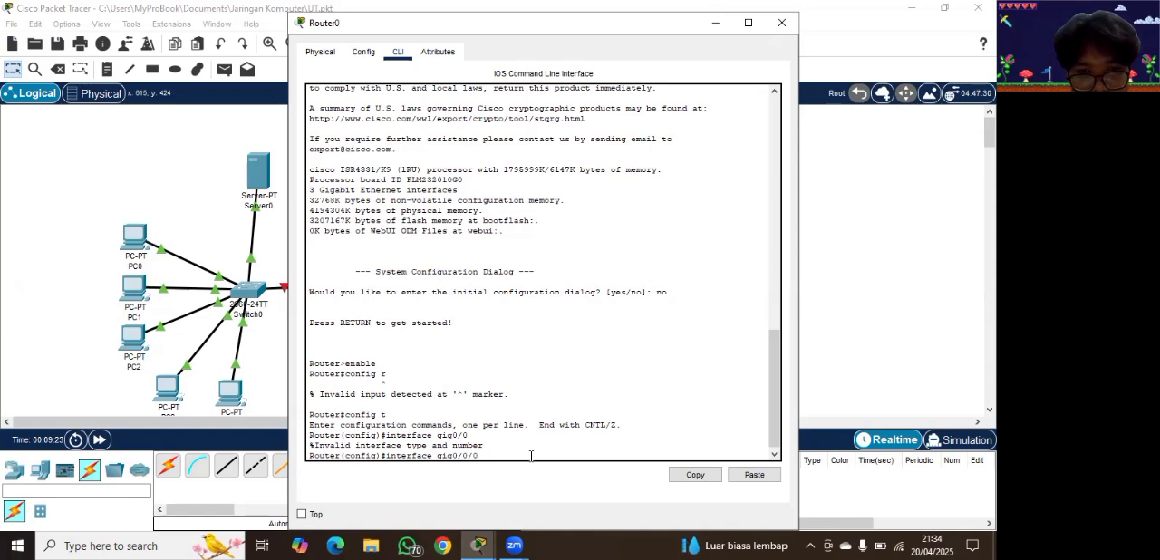
key("Return")
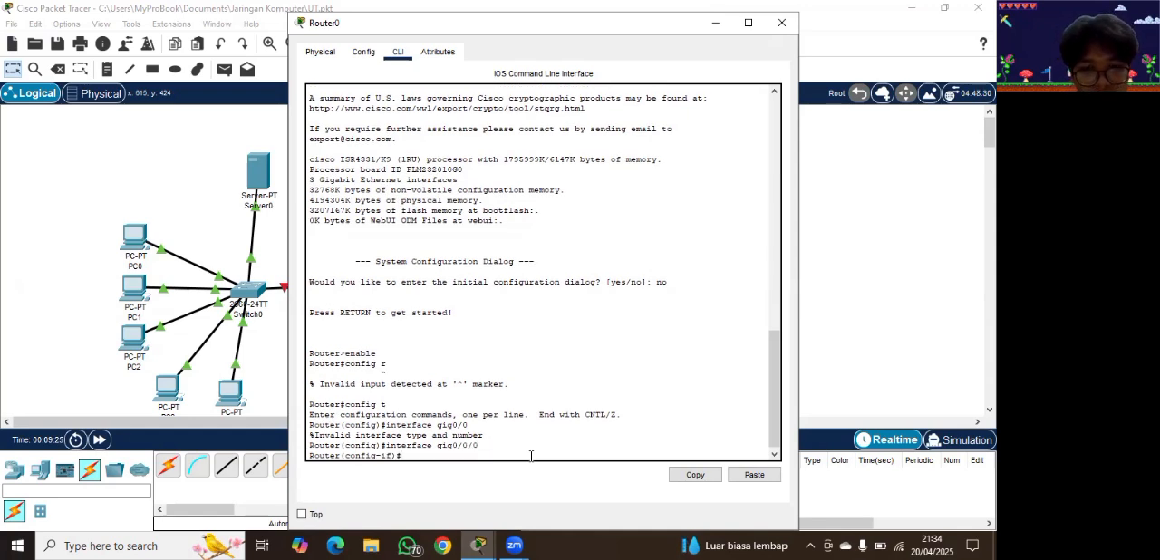
type("no shutdown")
key("Return")
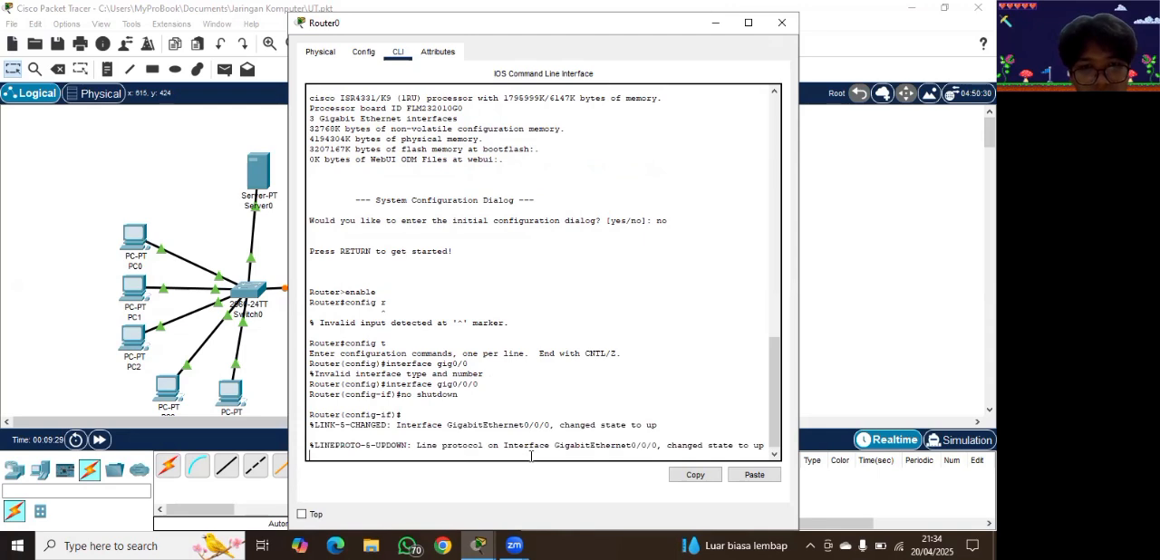
key("Return")
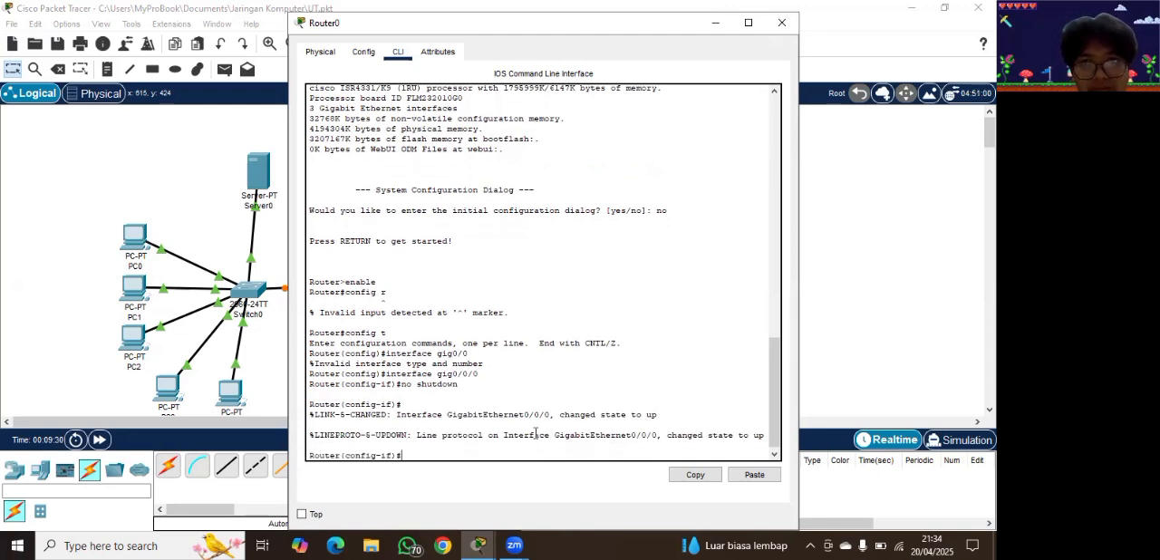
left_click(782, 22)
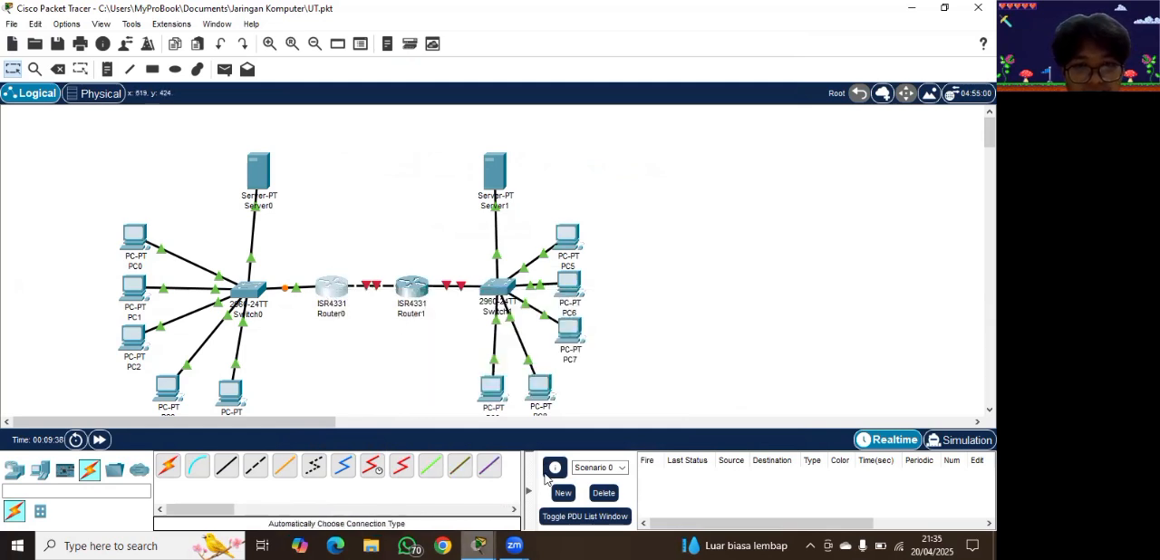
Step: Return to Router0's command line and enable interface gig0/0/1 with "no shutdown"
mouse_move(479, 545)
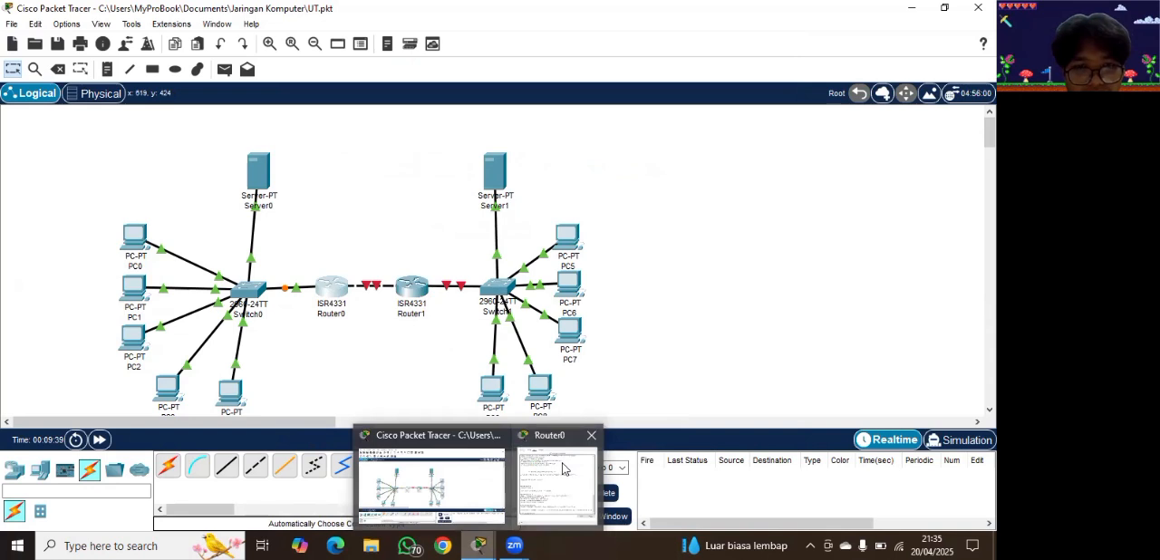
left_click(546, 453)
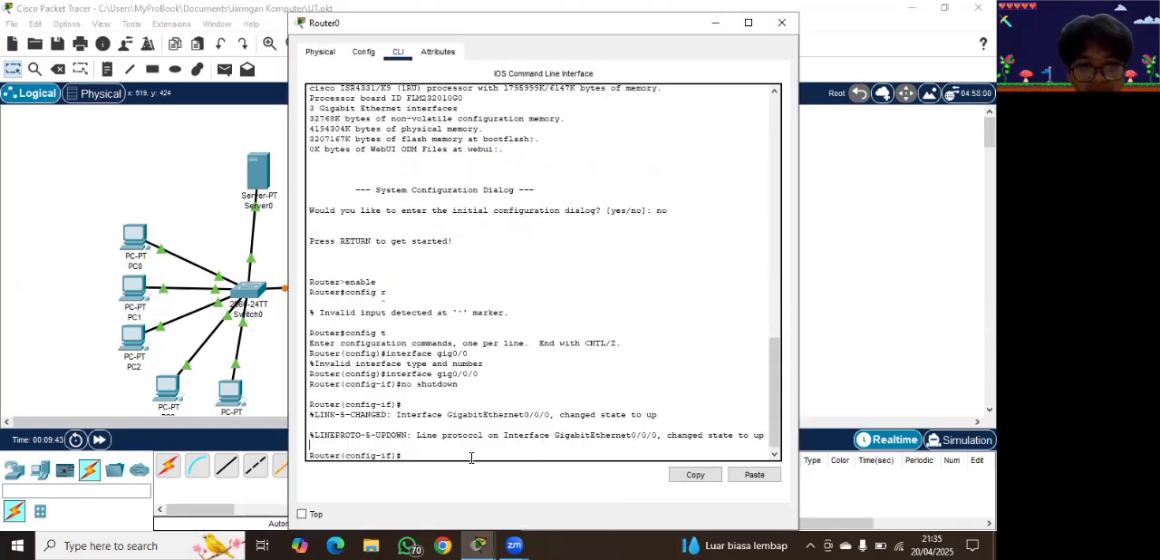
type("interface g")
type("ig0/0/1")
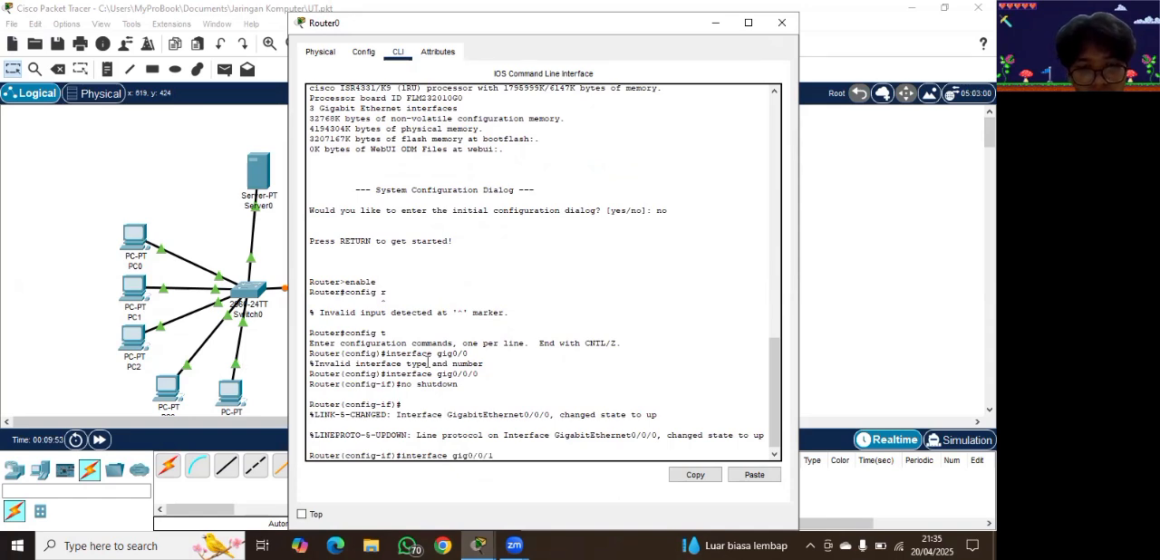
key("Return")
type("no shutdown")
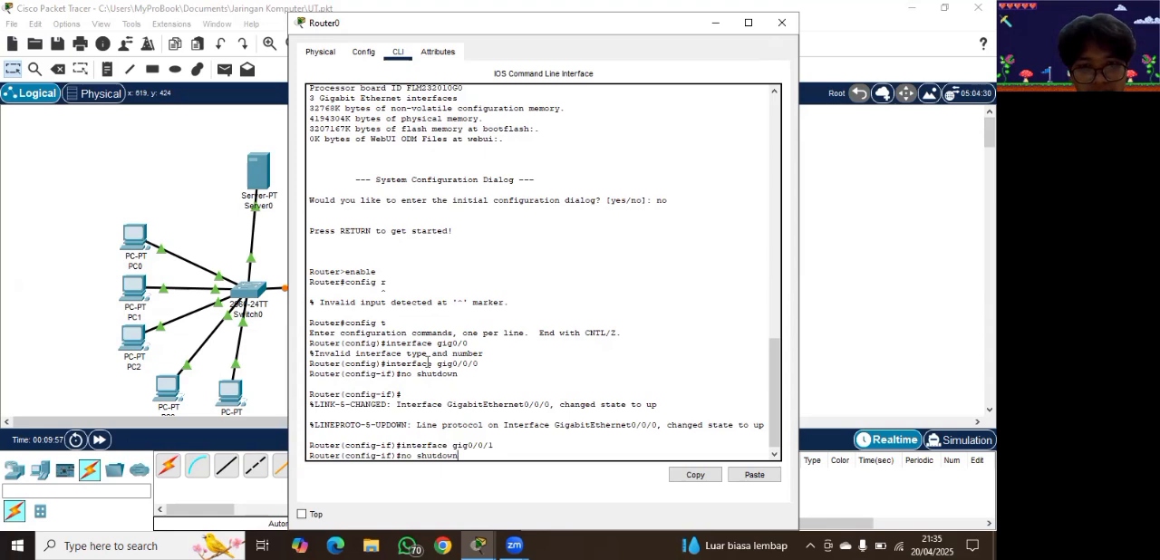
key("Return")
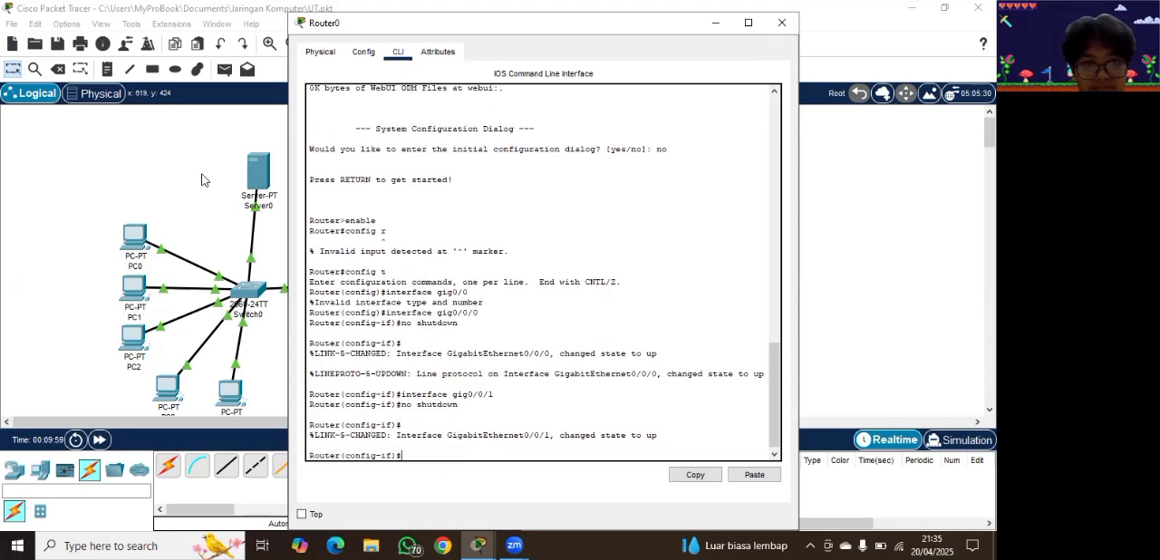
left_click(202, 179)
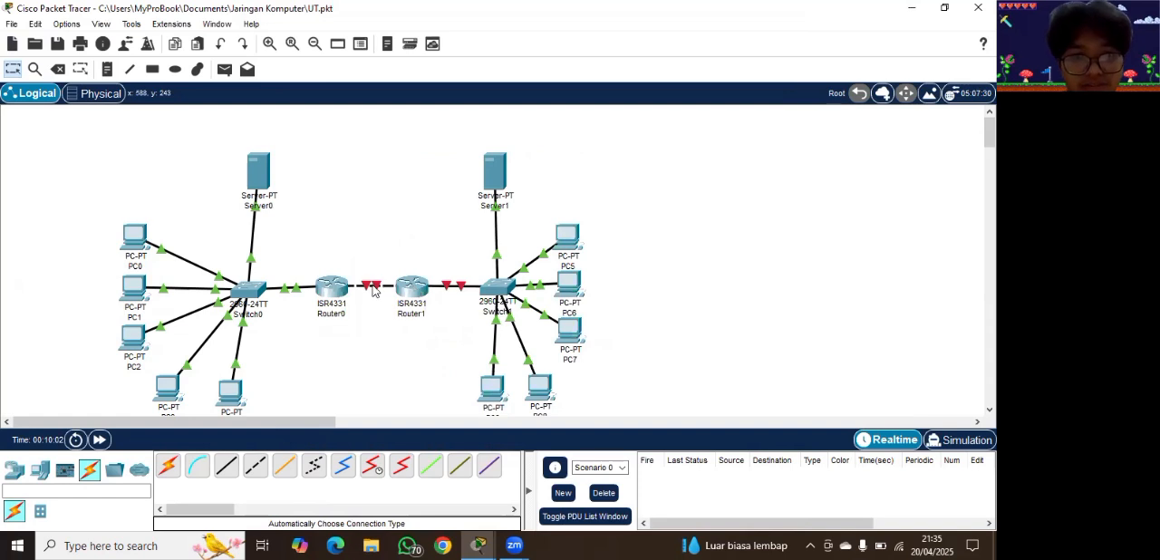
Step: Open Router1's command-line interface and answer "no" to the initial configuration dialog
left_click(419, 295)
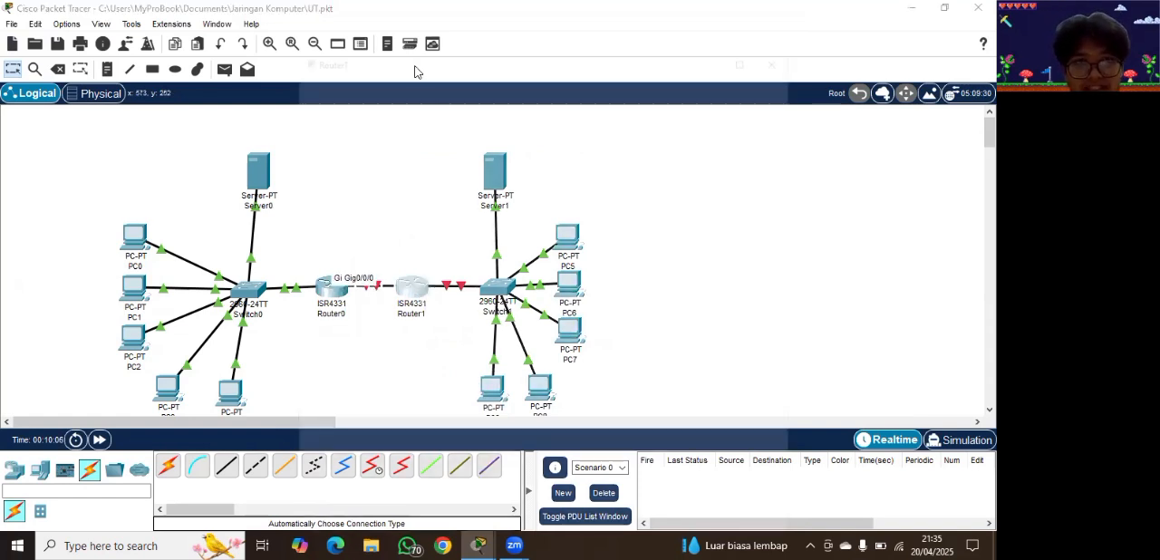
left_click(396, 53)
type("no")
key("Return")
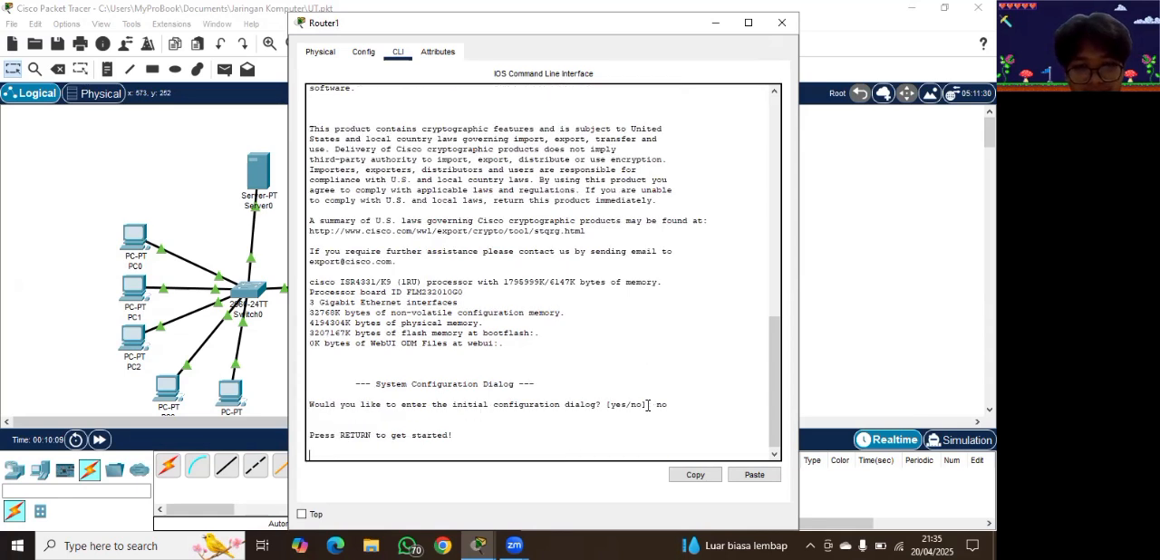
Step: Enter privileged mode on Router1 with "enable" and global configuration mode with "config t"
key("Return")
type("enable")
key("Return")
type("config t")
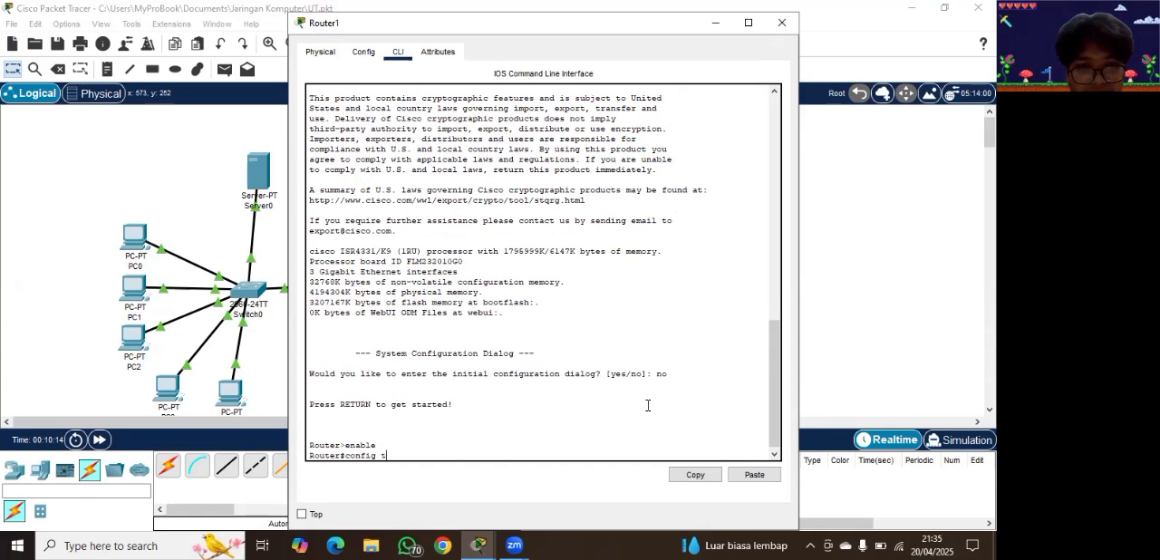
key("Return")
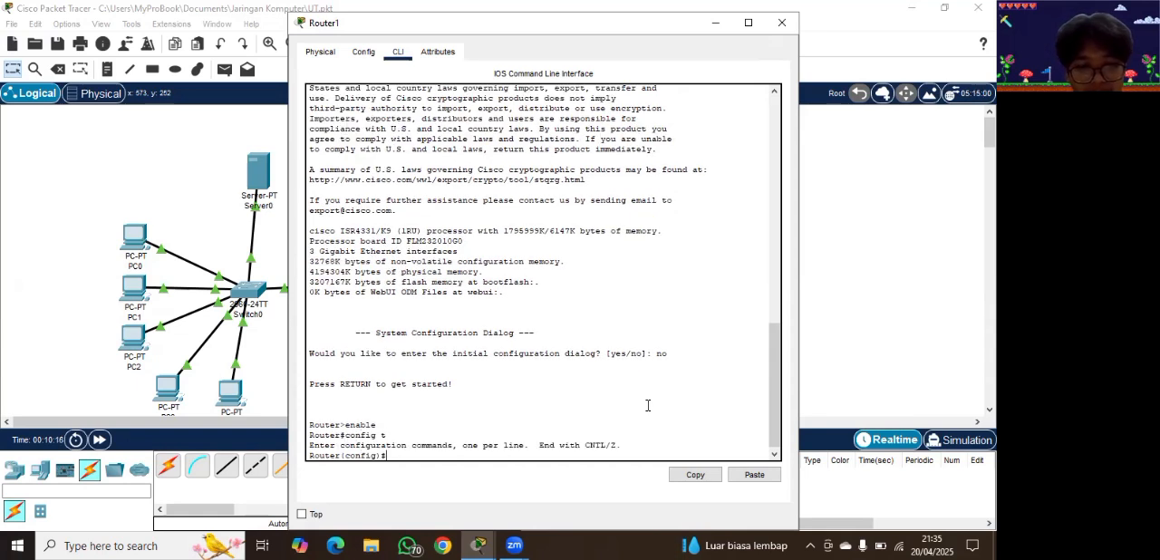
Step: Enter interface gig0/0/0 on Router1 and enable it with "no shutdown"
type("inte")
type("rca")
type("ce")
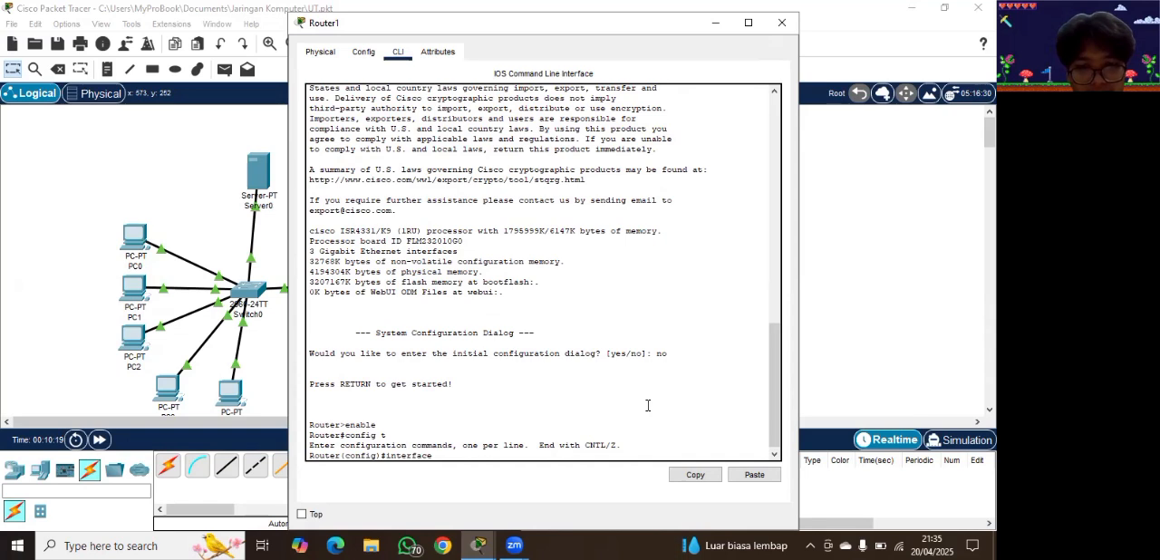
type(" gig0/0")
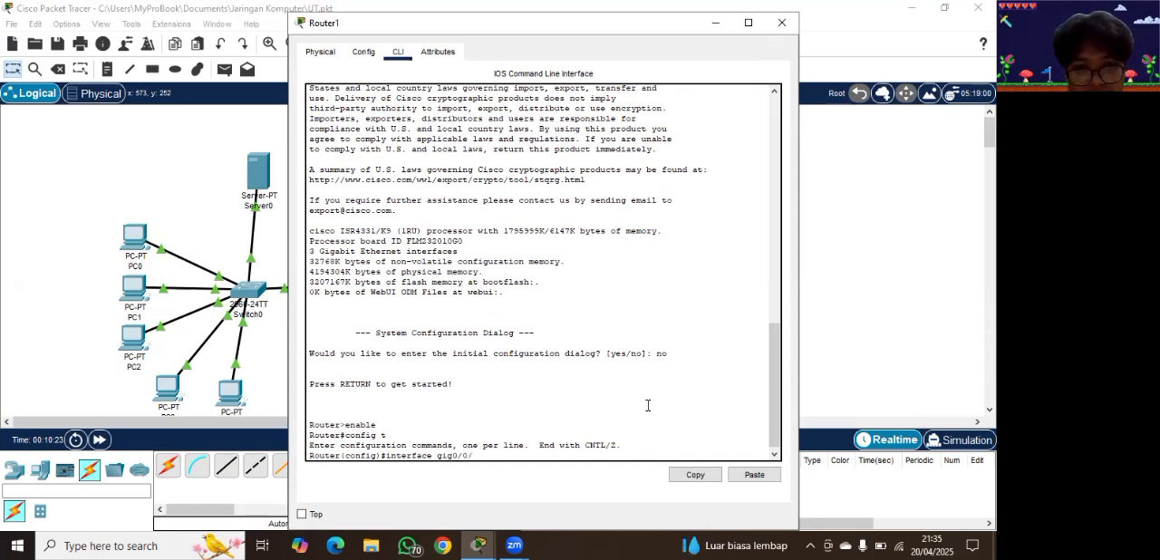
type("/0")
key("Return")
type("n")
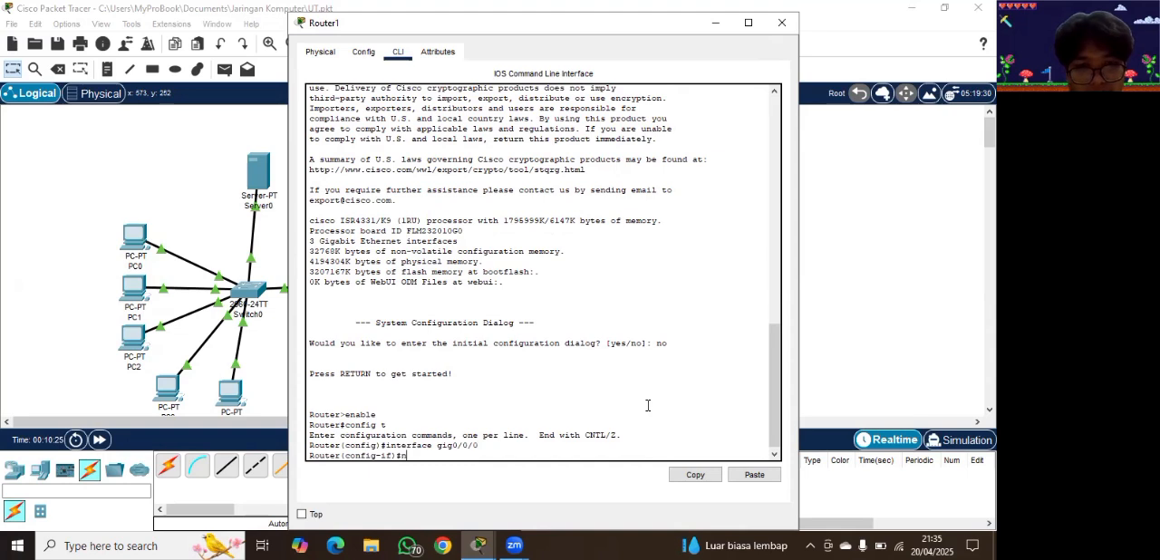
type("o shutdown")
key("Return")
key("Return")
Step: Enable interface gig0/0/1 on Router1 with "no shutdown" and leave the router's window
type("in")
type("terfa")
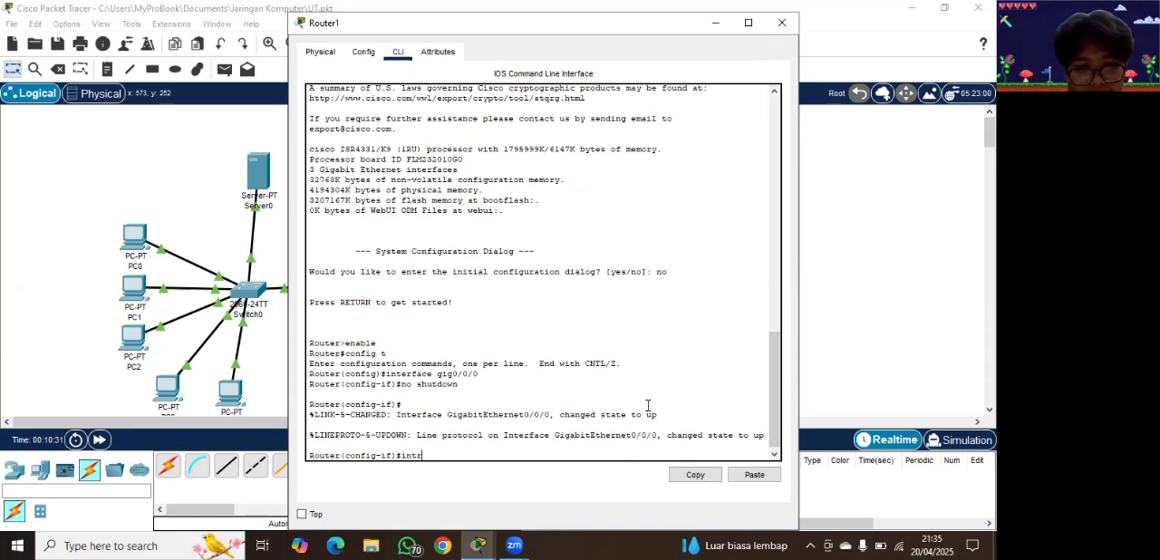
type("ce gig0/0/1")
key("Return")
type("no shutdo")
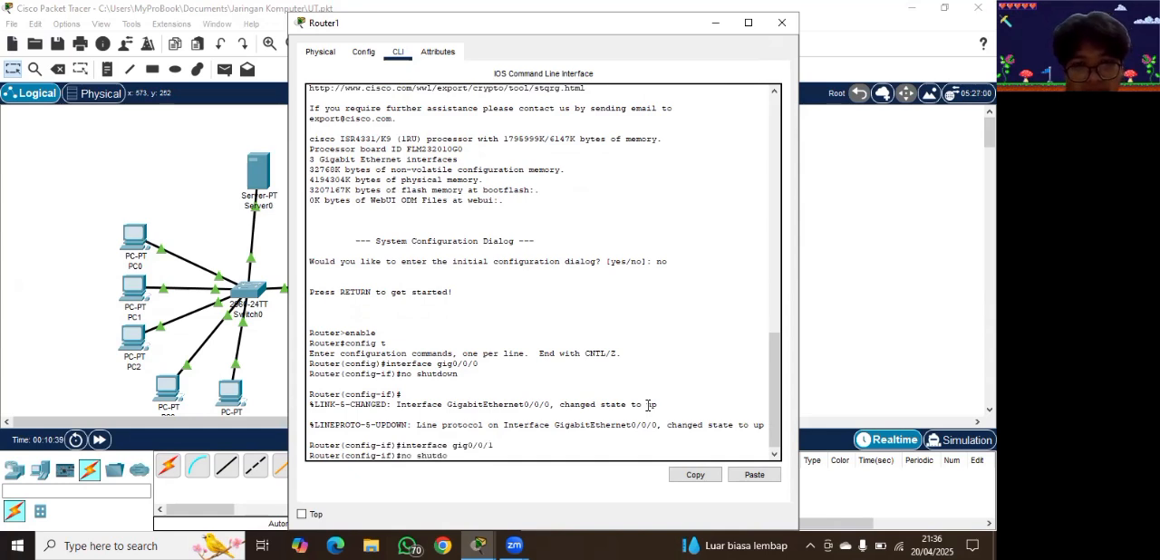
type("wn")
key("Return")
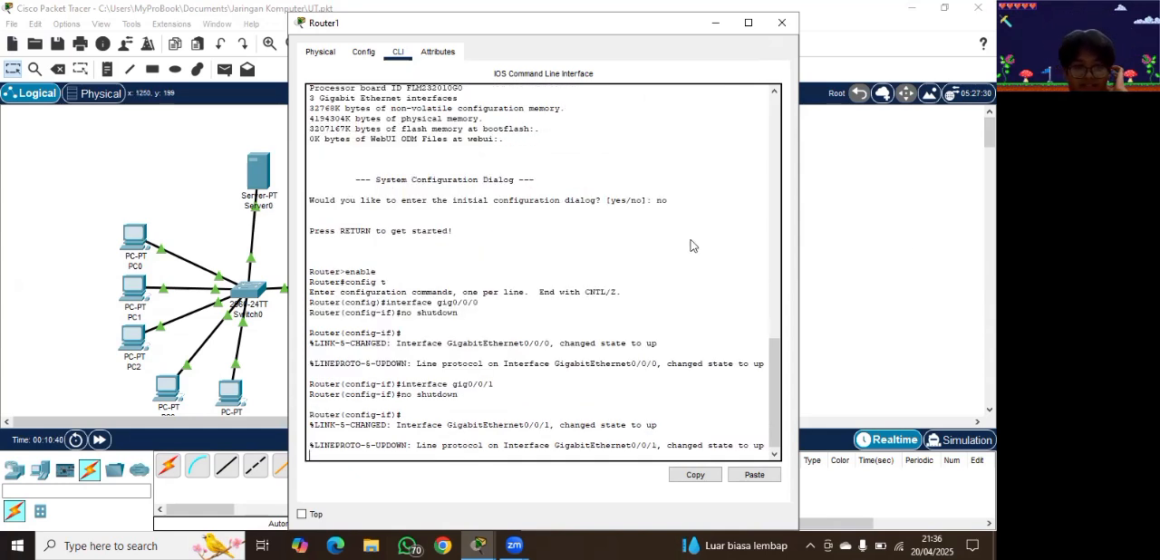
key("Escape")
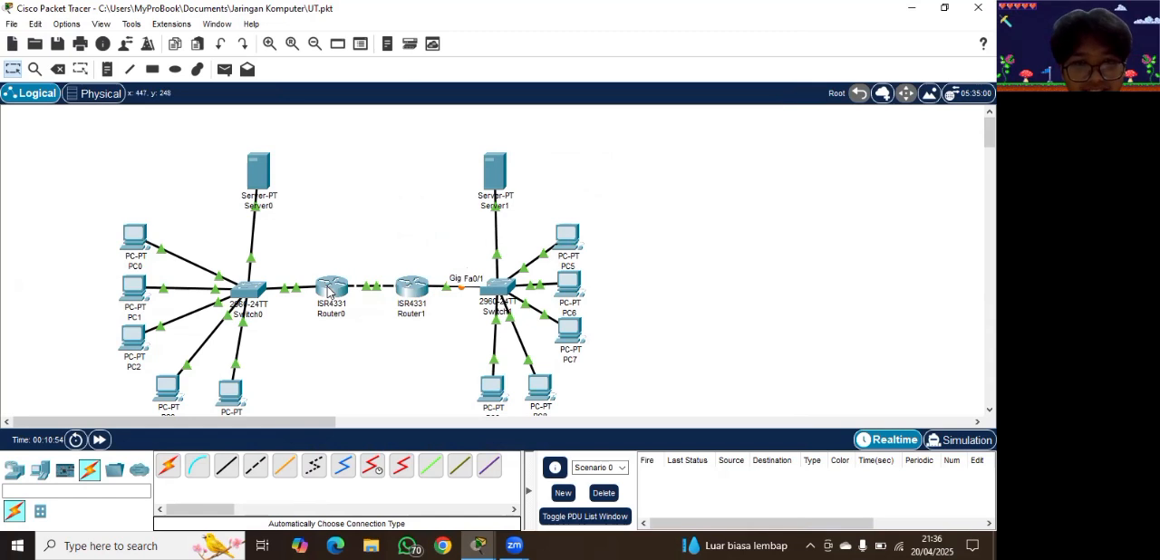
Step: Reopen Router0's command line and enter configuration of interface gig0/0/0
mouse_move(328, 292)
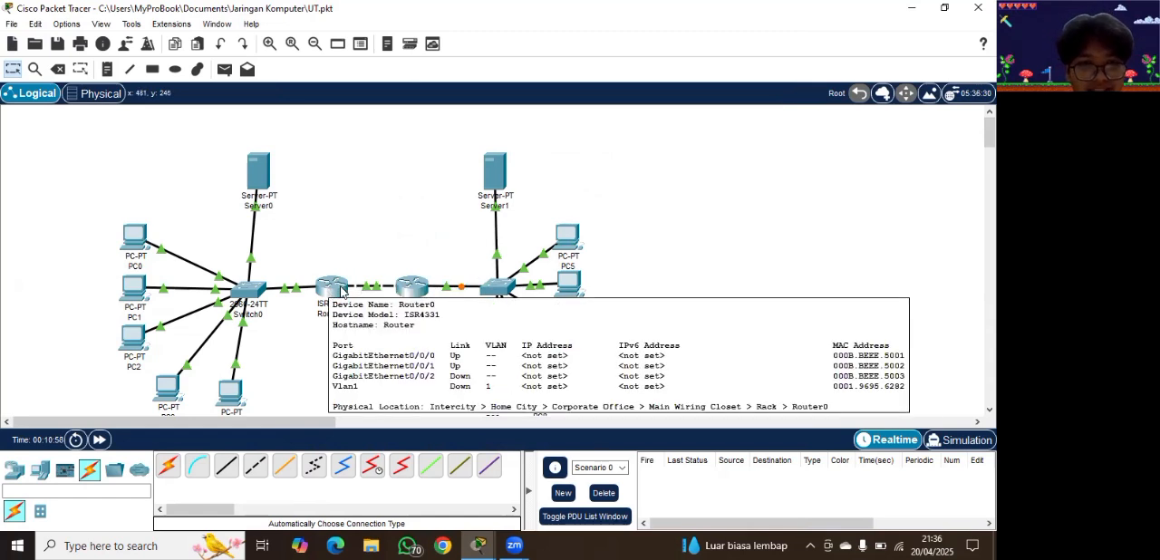
left_click(331, 287)
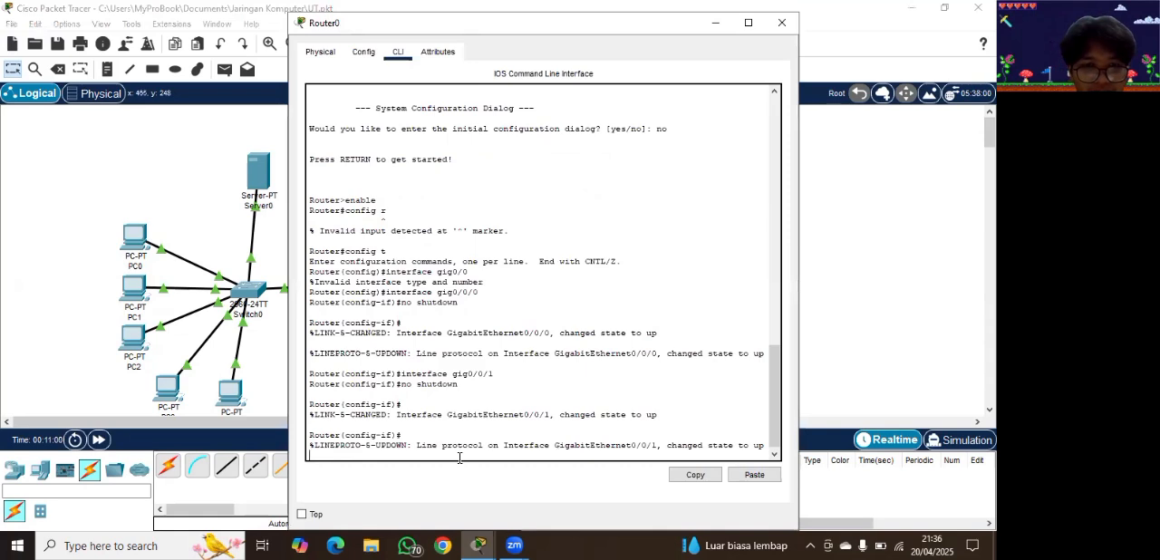
key("Return")
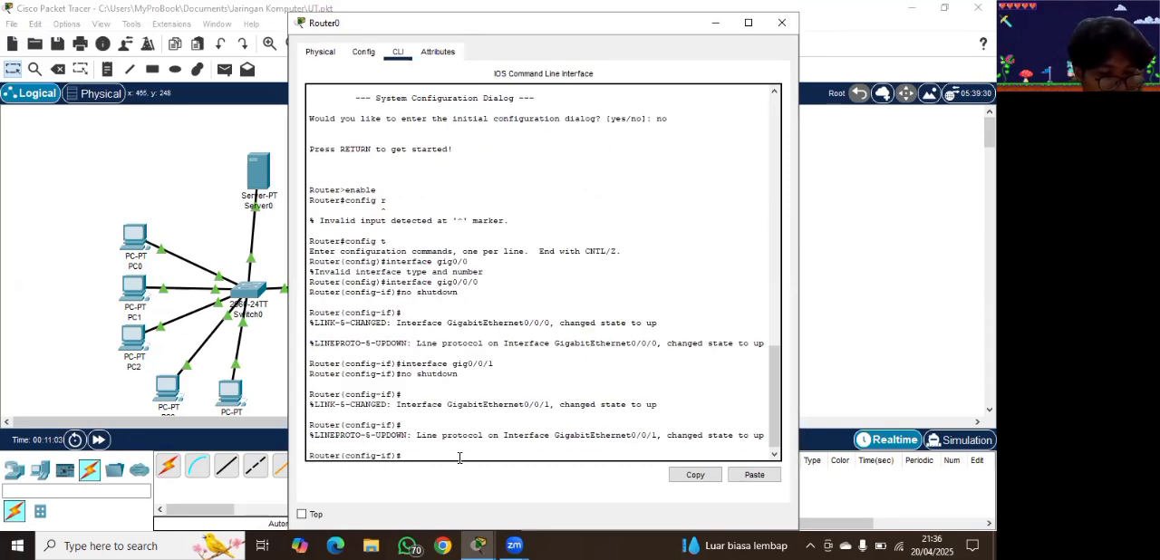
type("interface ")
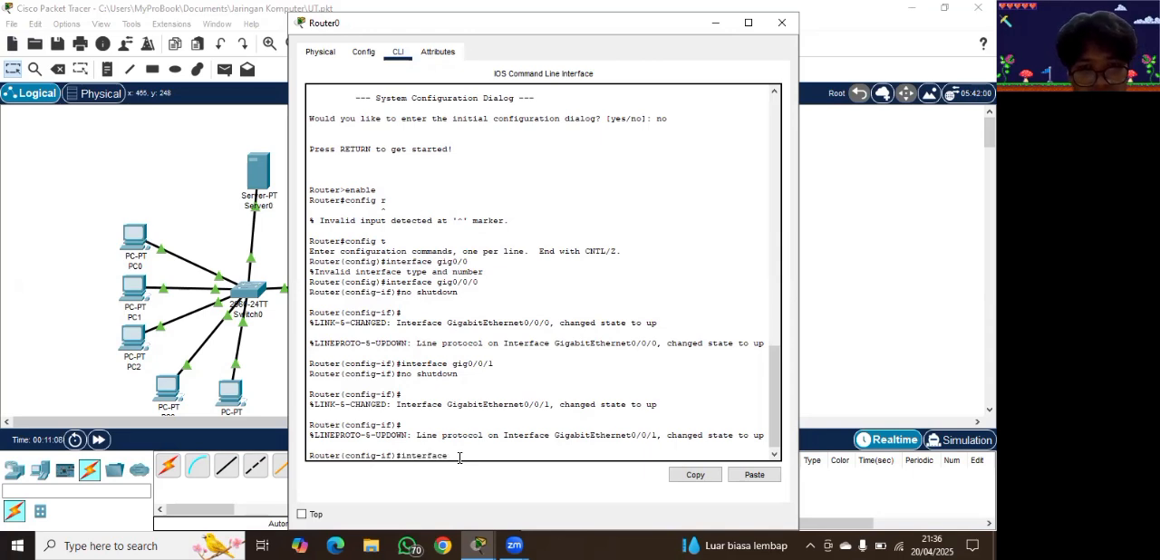
type("gig")
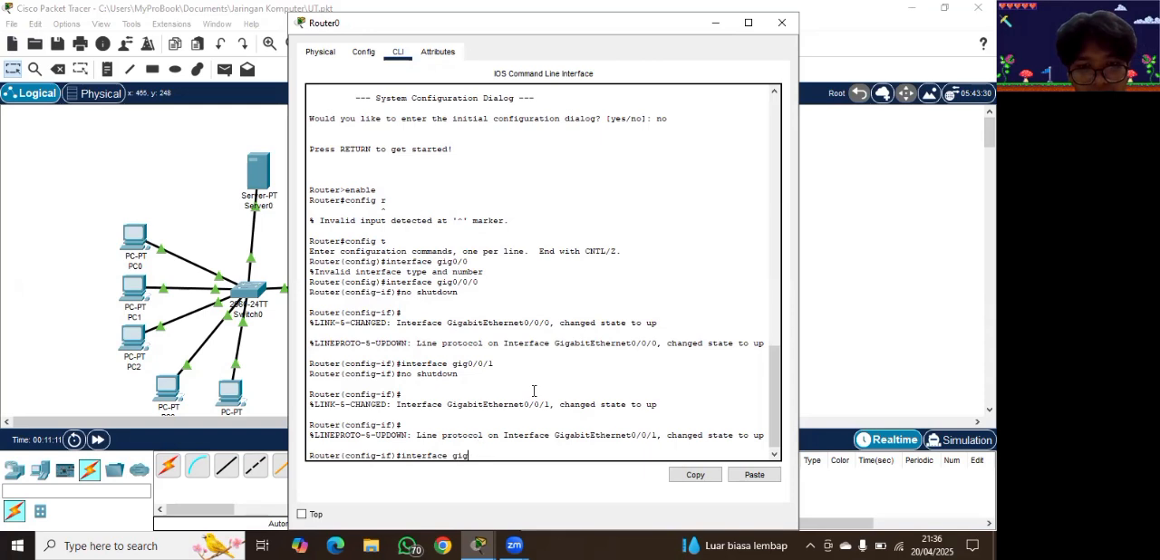
type("0/0/0")
key("Return")
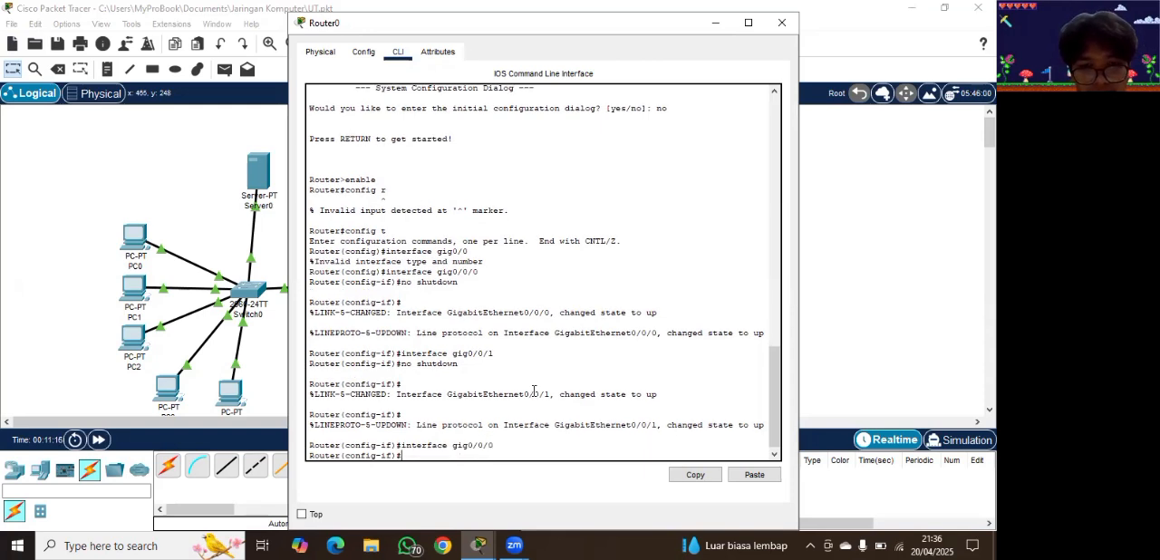
Step: Assign IP address 192.168.10.1 with subnet mask 255.255.255.0 to interface gig0/0/0 on Router0
type("ip adrre")
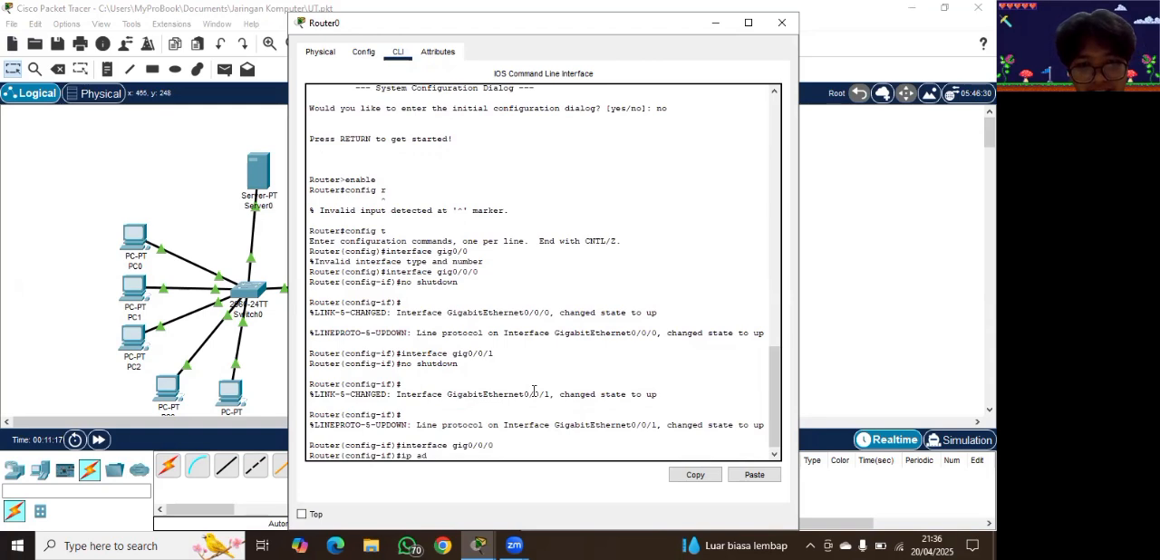
key("BackSpace")
key("BackSpace")
key("BackSpace")
type("dress")
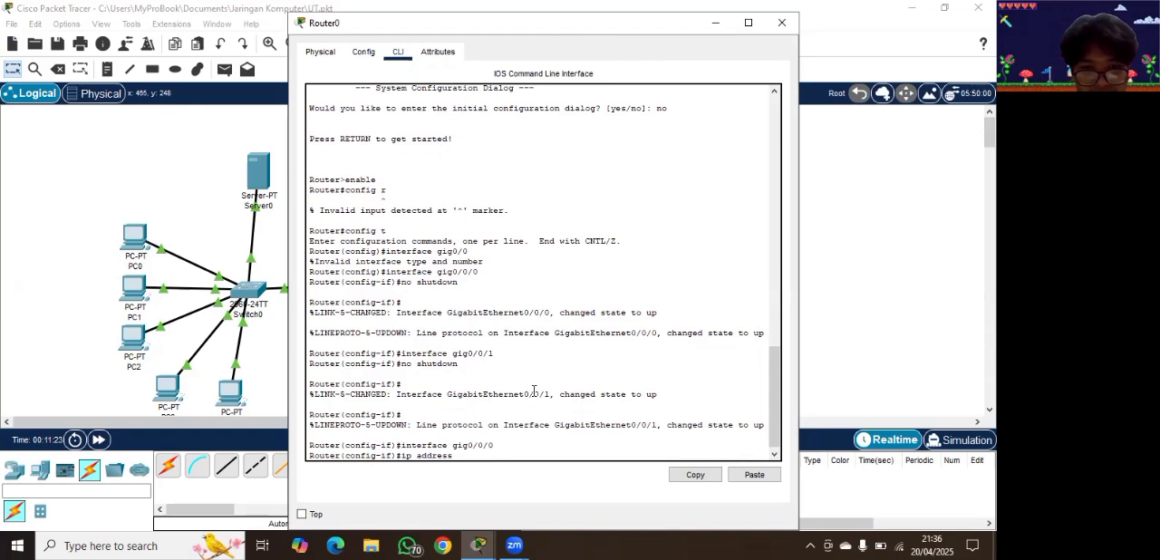
type("192.168")
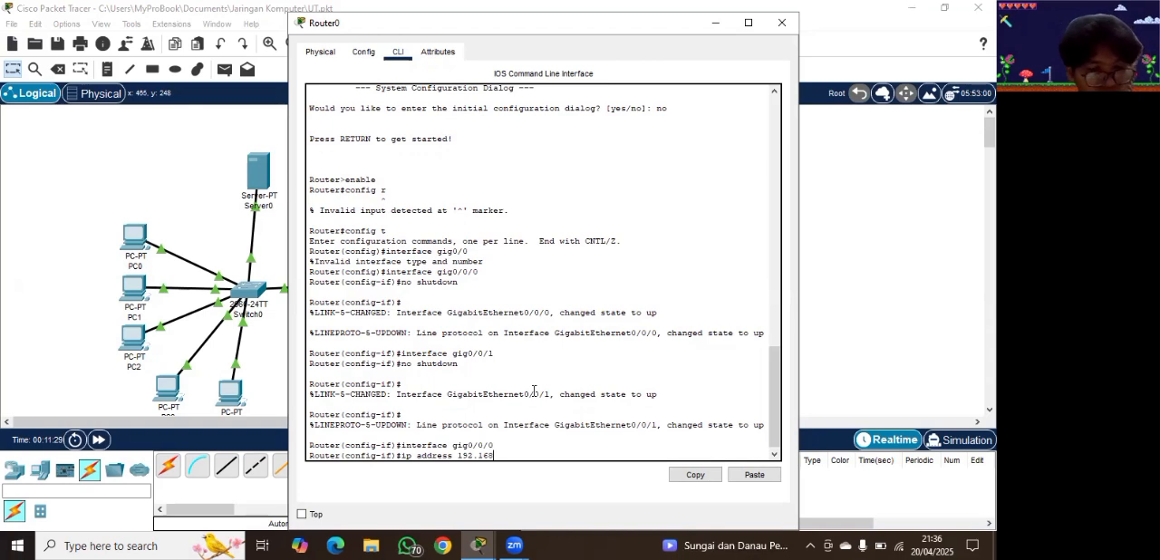
type(".")
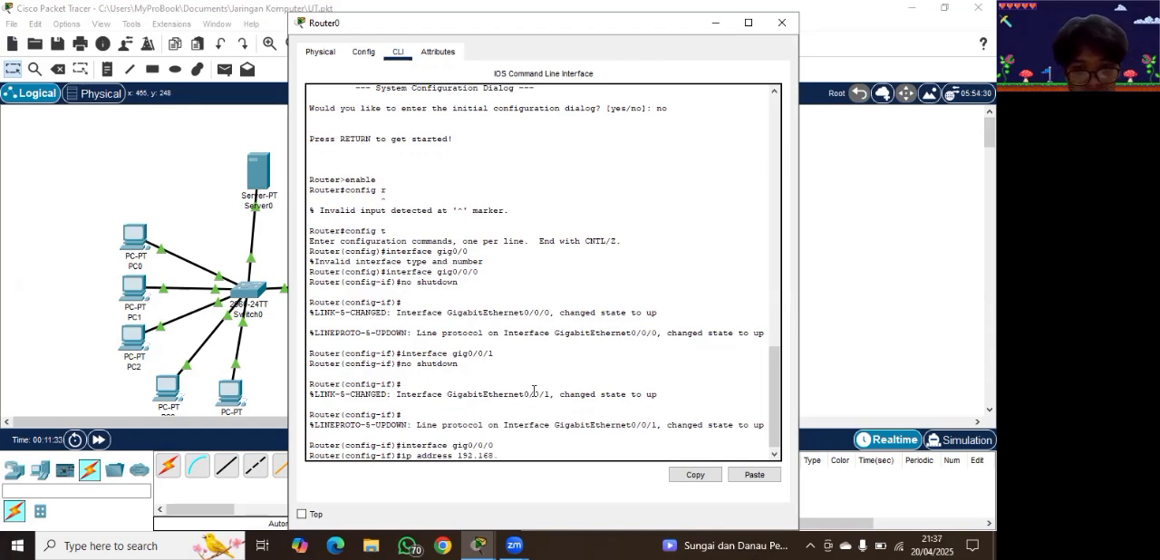
type("10")
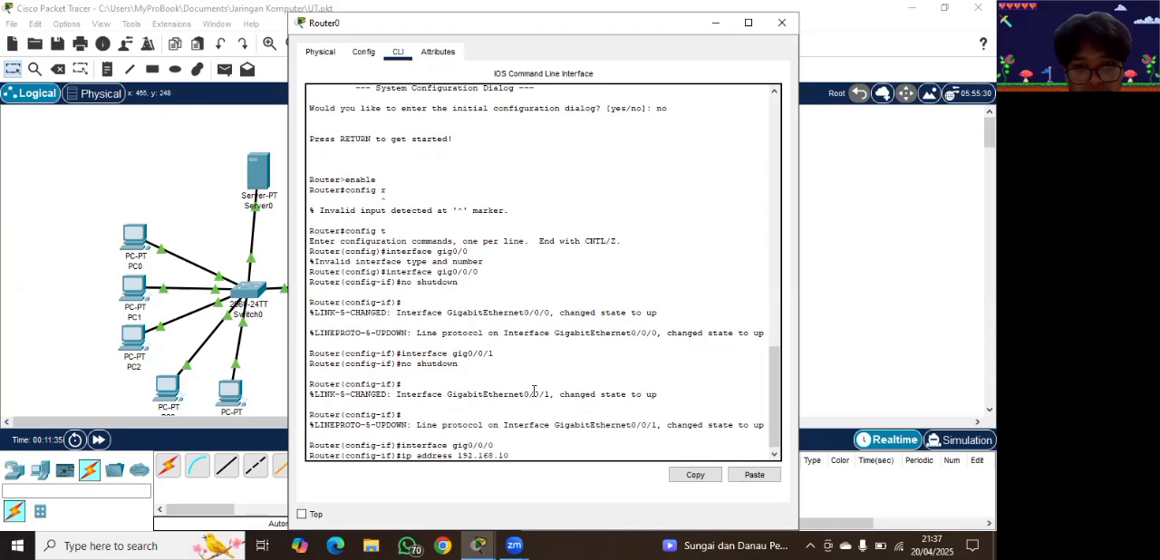
type(".1 25")
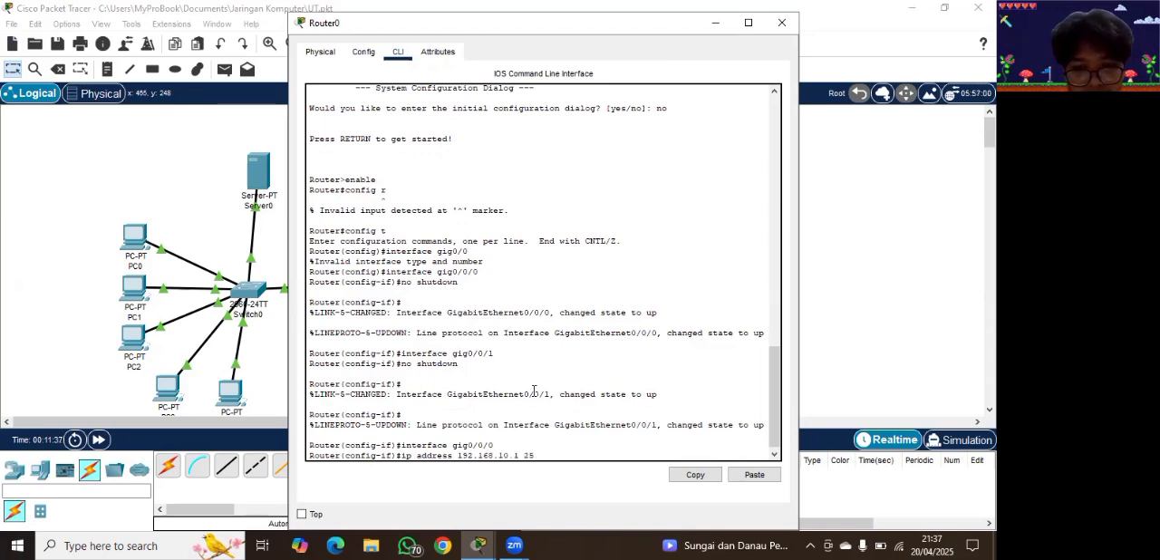
type("5.5")
type("55")
type(".255.0")
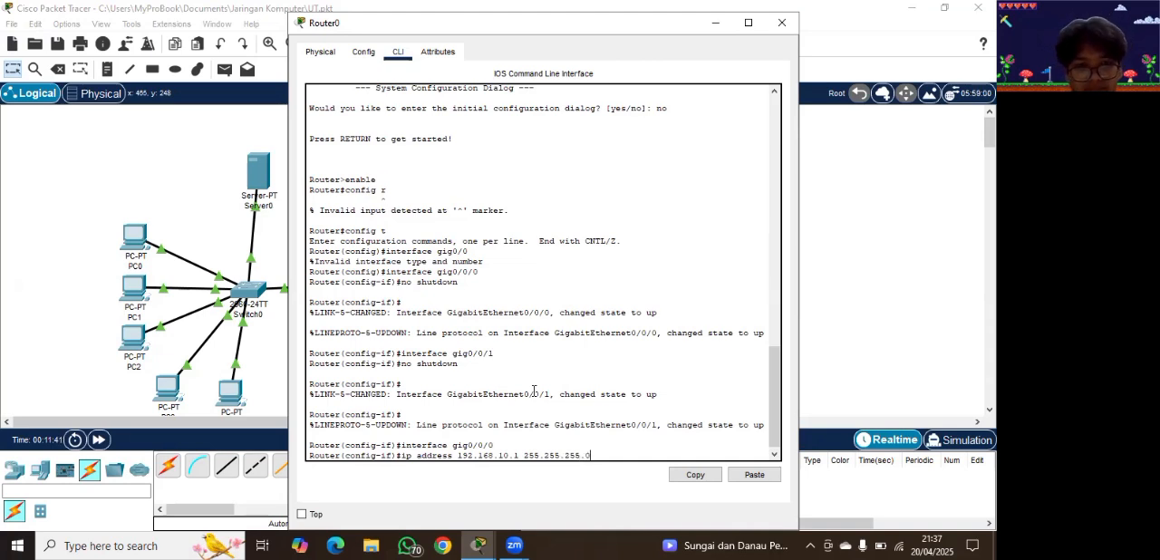
key("Return")
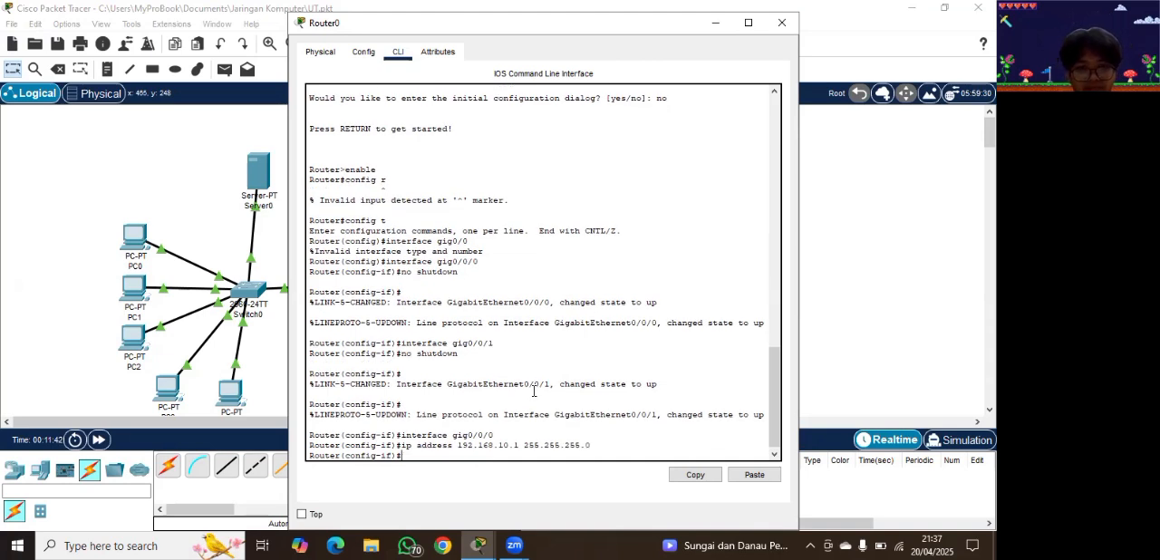
Step: Switch Router0 to the configuration of interface gig0/0/1
type("interface")
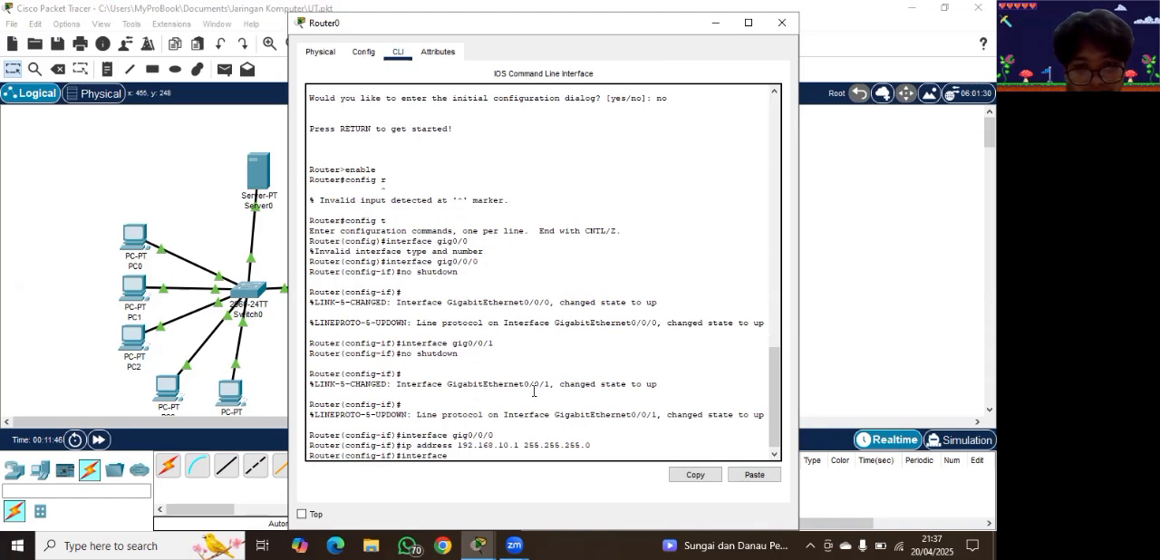
type(" gig0/0/1")
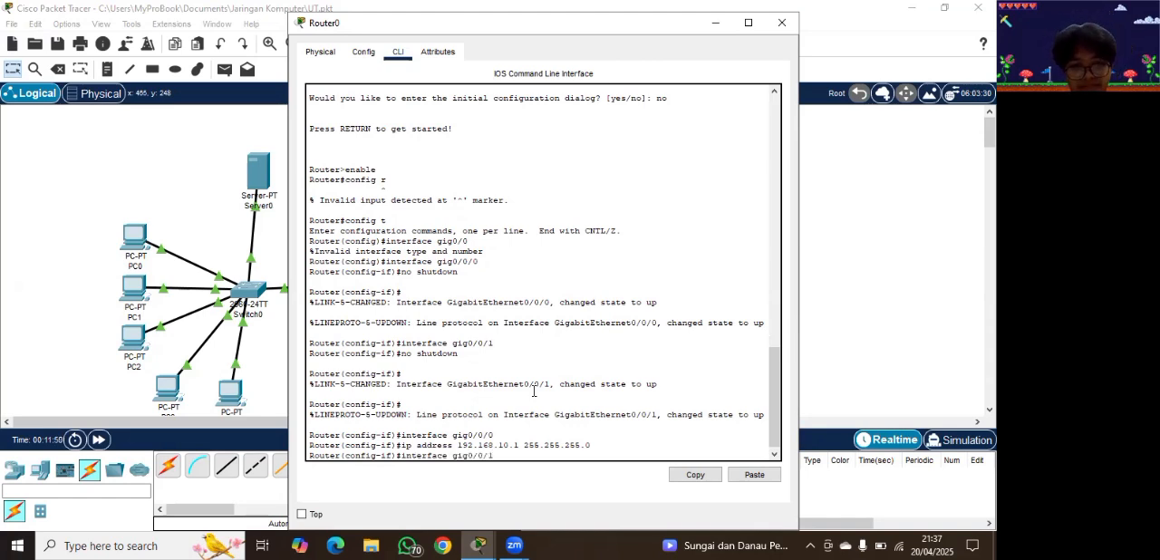
key("Return")
Step: Try to assign the address to gig0/0/1 with "ip adress 209.168.200.225 255.255.255.0"
type("ip")
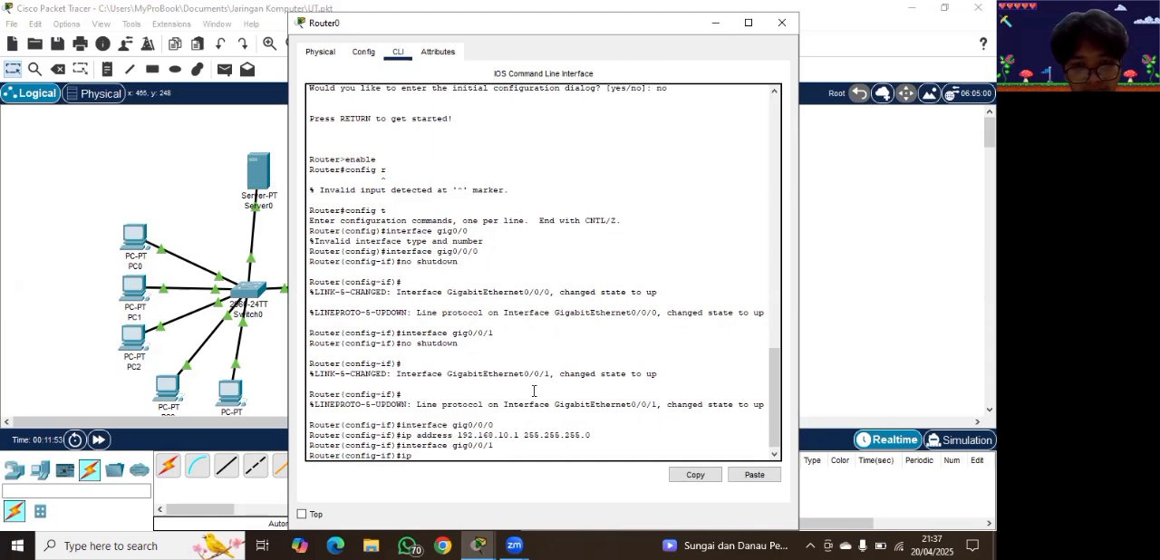
type(" adress 192.168")
key("BackSpace")
key("BackSpace")
key("BackSpace")
key("BackSpace")
key("BackSpace")
key("BackSpace")
key("BackSpace")
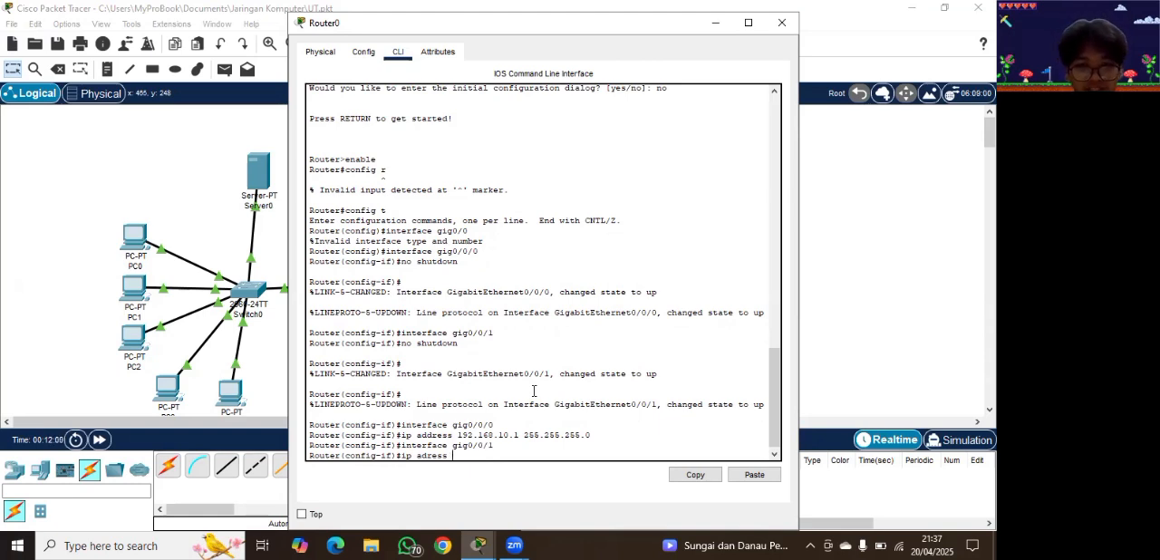
type("205.16")
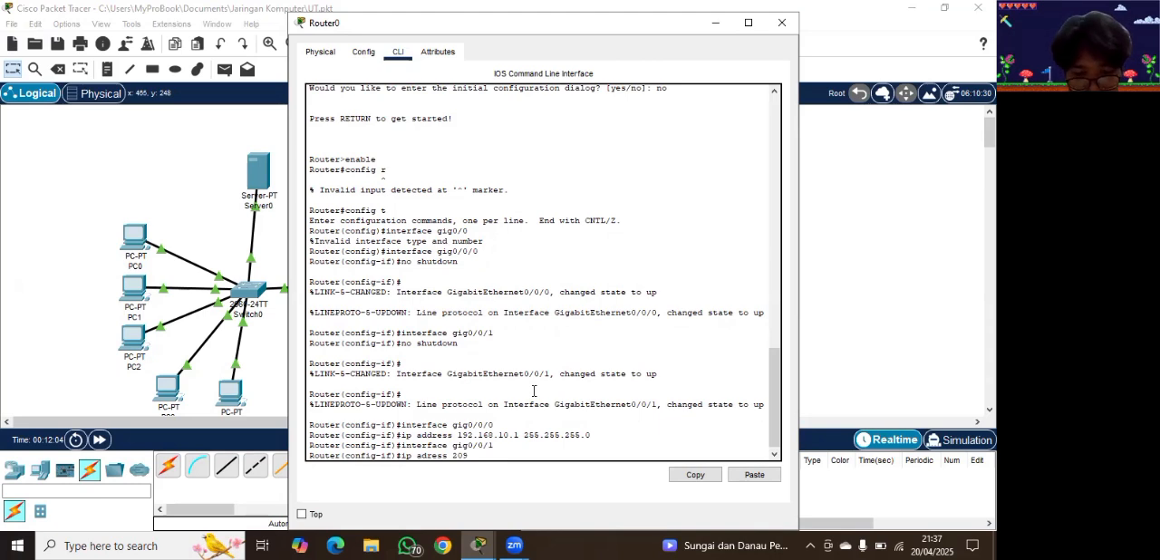
type("9.200.225 su")
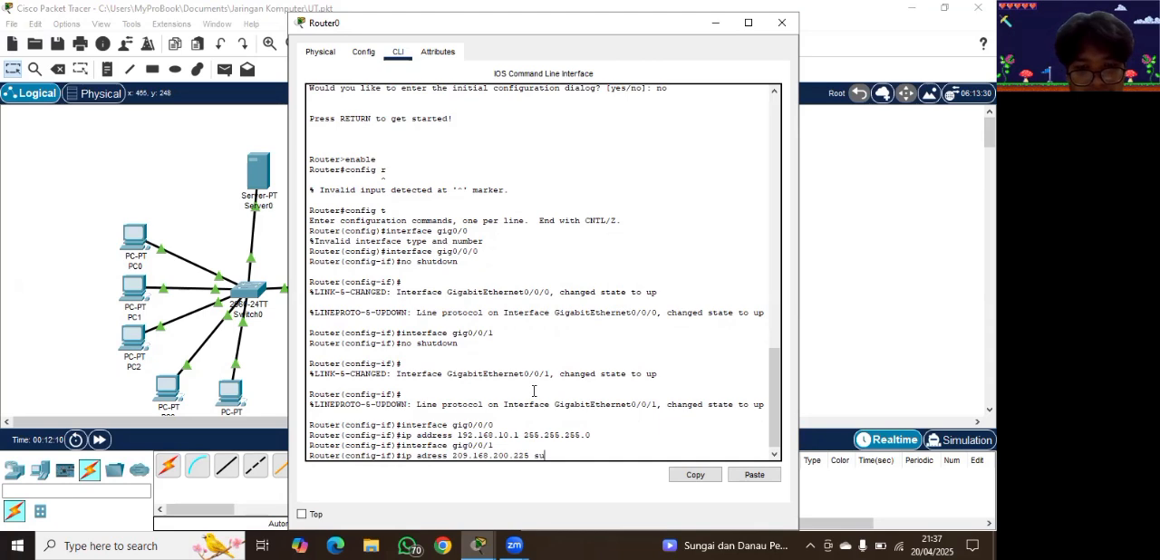
type("bnet")
key("BackSpace")
key("BackSpace")
key("BackSpace")
key("BackSpace")
key("BackSpace")
key("BackSpace")
type("25")
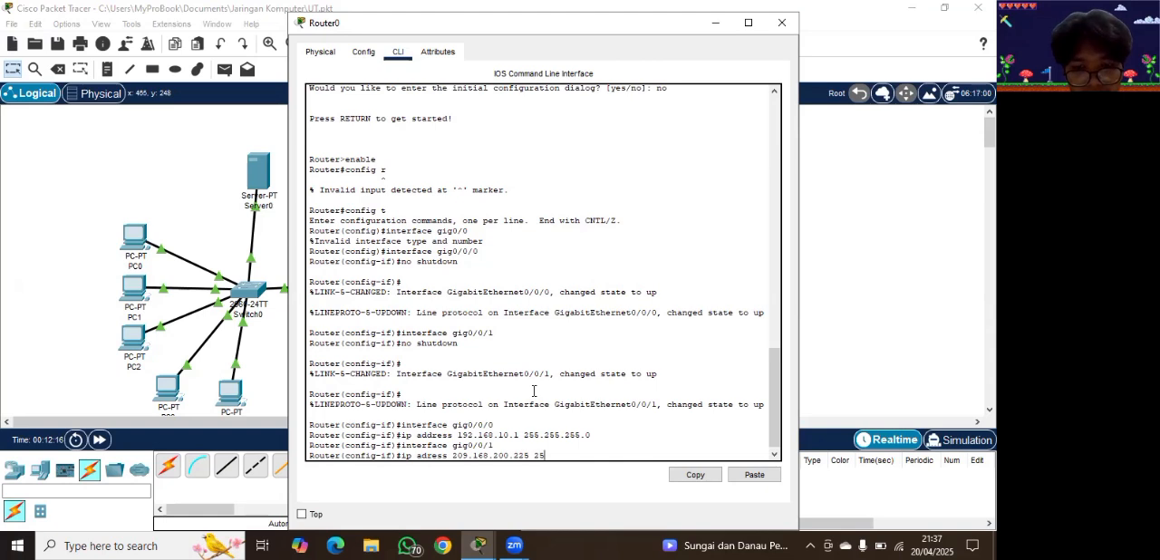
type("5.255.255.0")
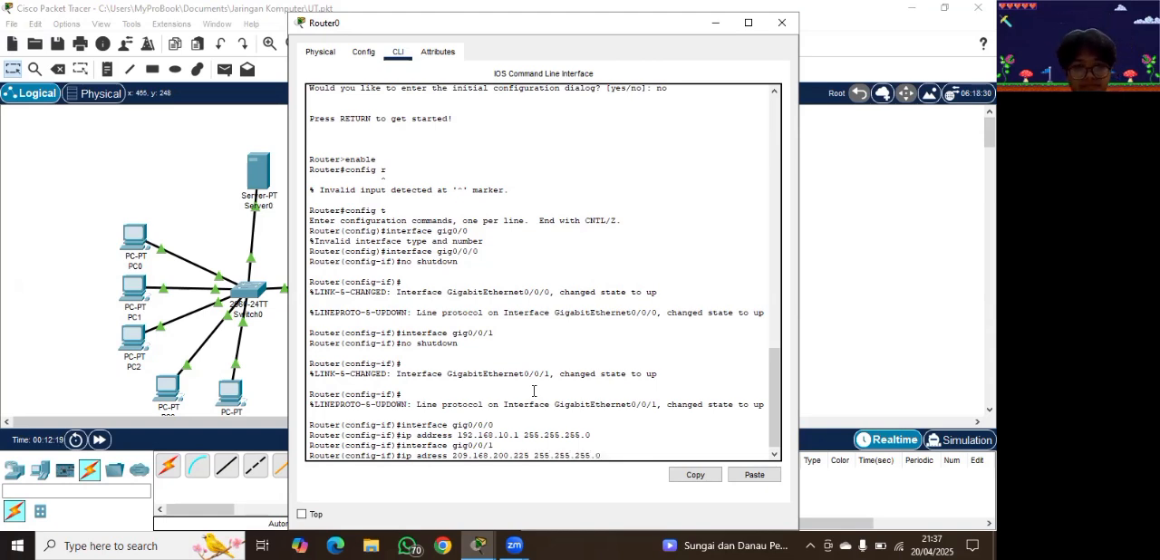
key("Return")
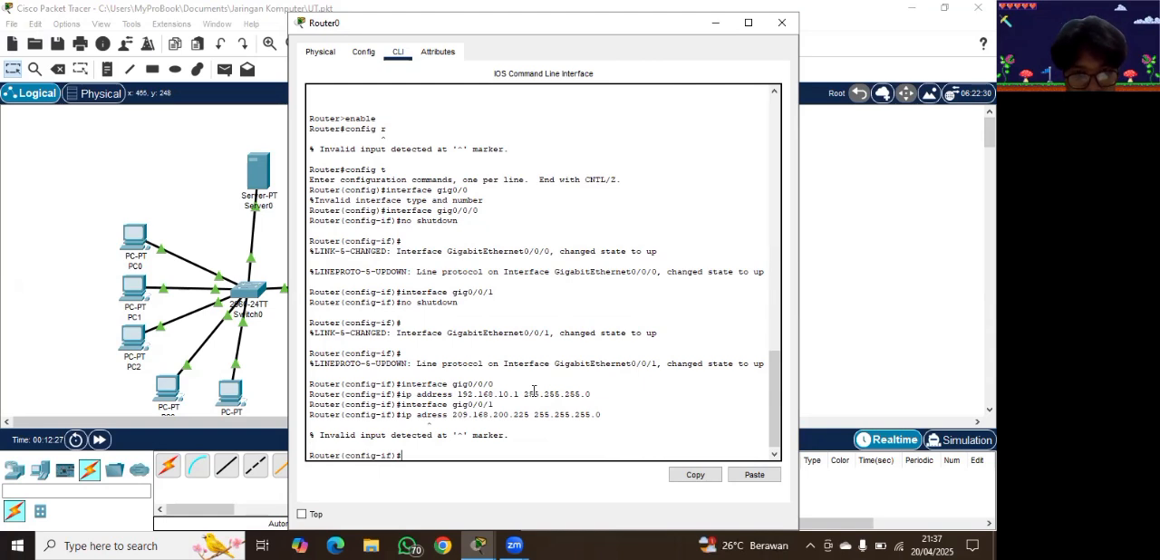
key("Return")
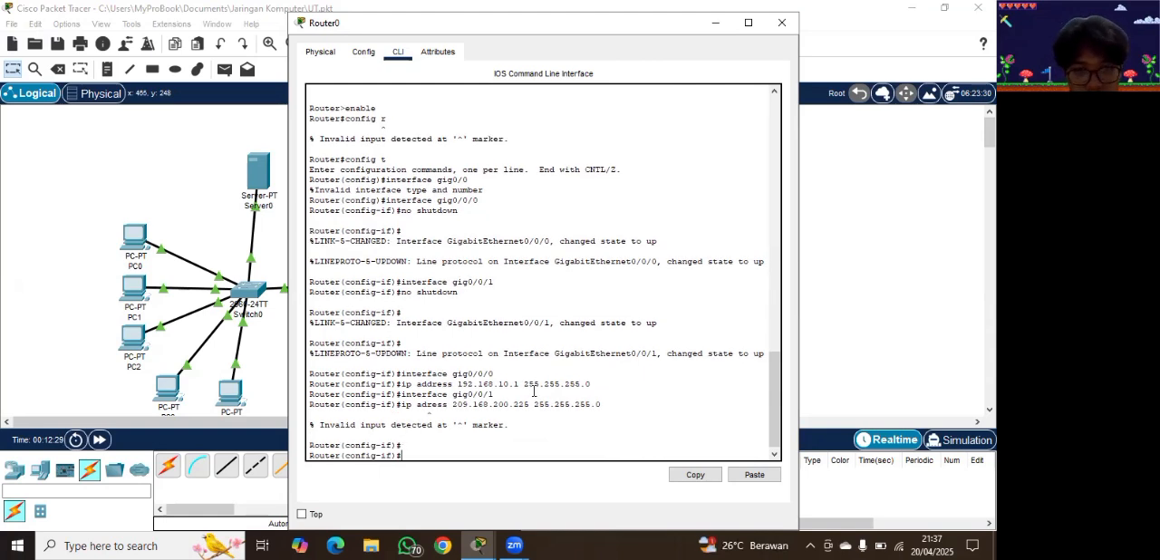
Step: Enter the configuration of interface gig0/0/1 on Router0 again
type("inter")
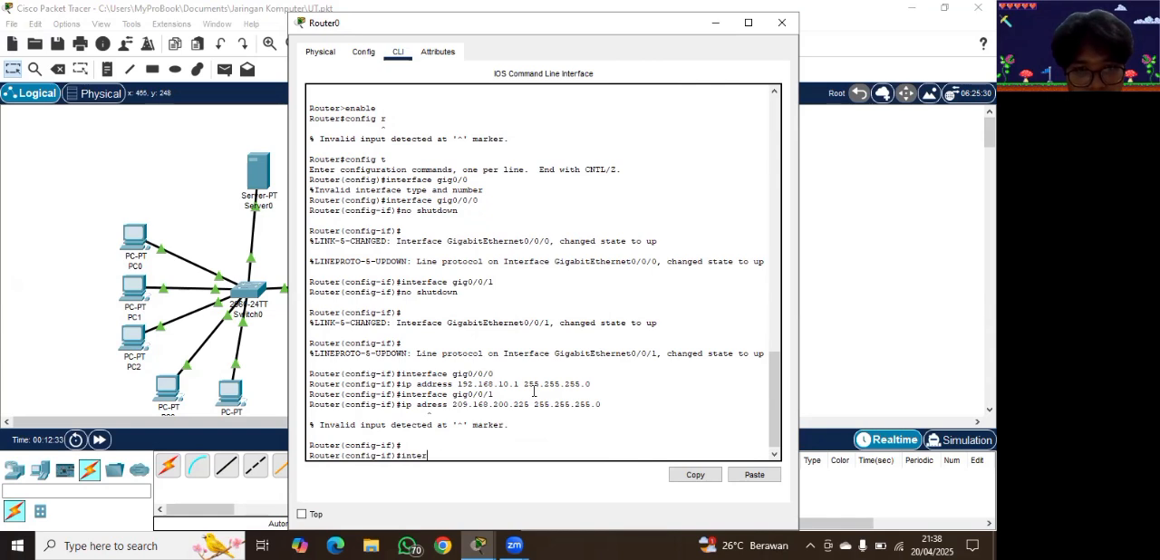
type("face gig0/")
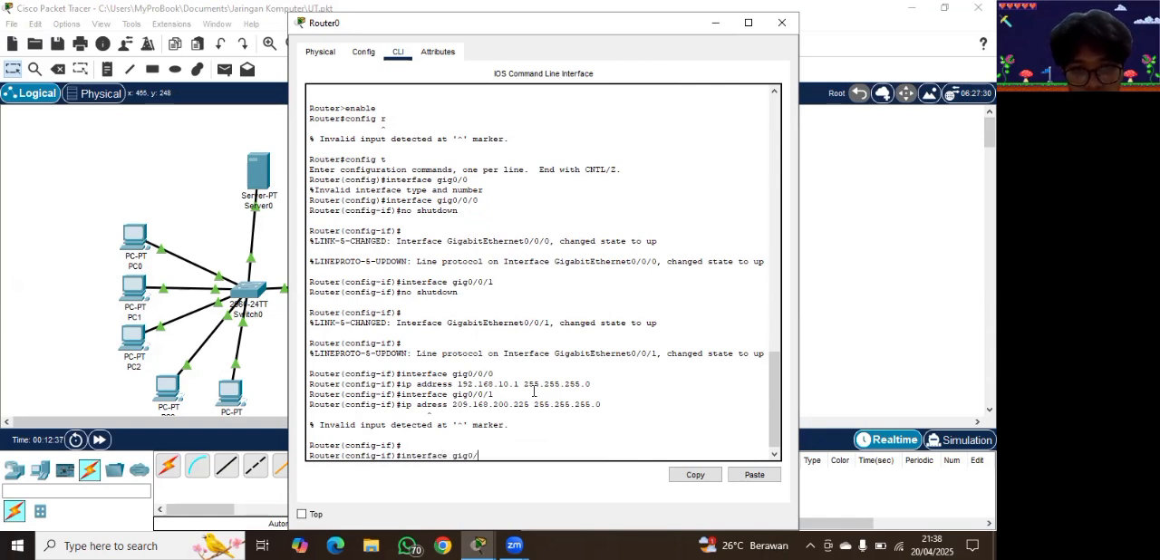
type("1")
key("Return")
Step: Assign IP address 209.168.200.225 with subnet mask 255.255.255.0 to Router0's interface gig0/0/1 using "ip address"
type("ip")
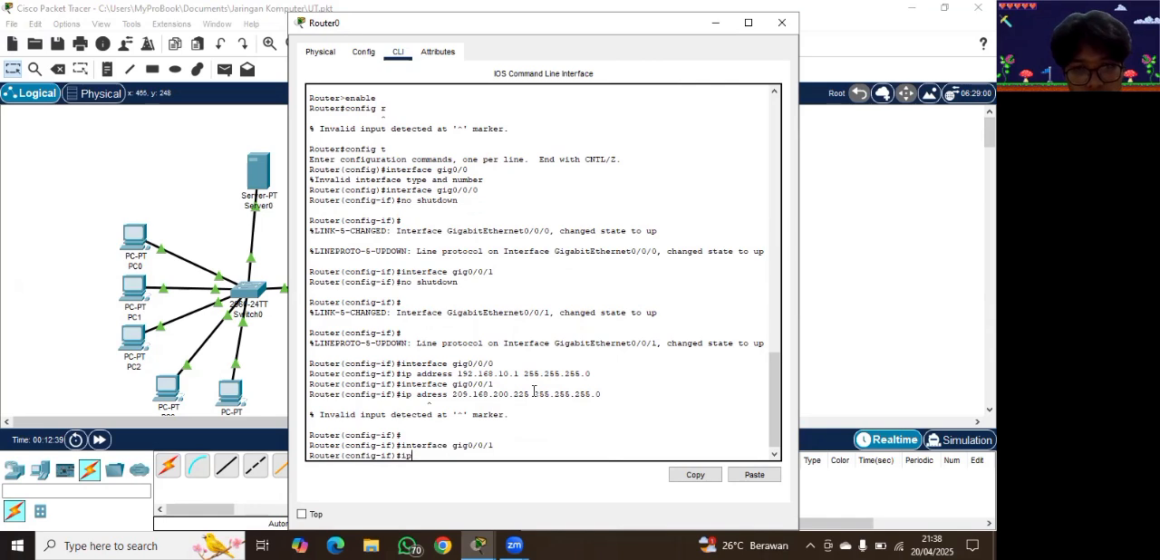
type(" address 209.168.200.225 255.255.255.0")
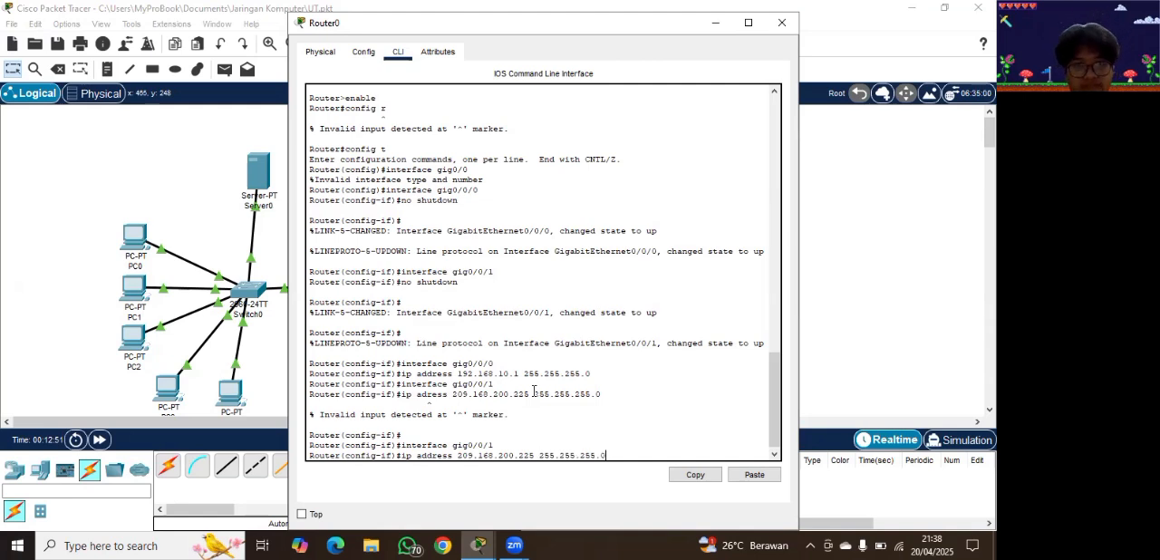
key("Return")
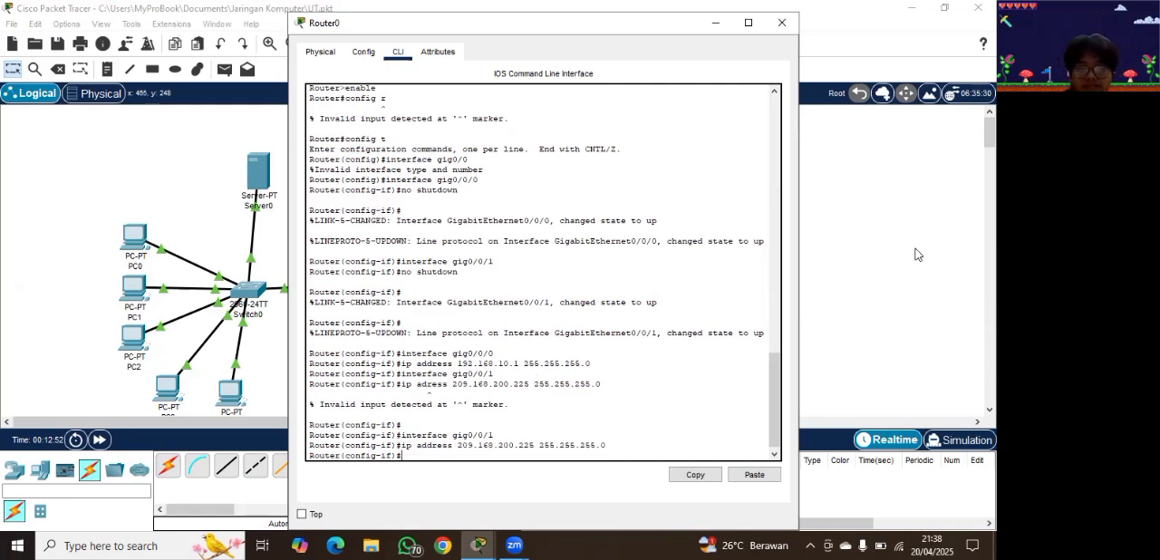
Step: Leave Router0, open Router1's command line and enter the configuration of interface gig0/0/0
left_click(781, 23)
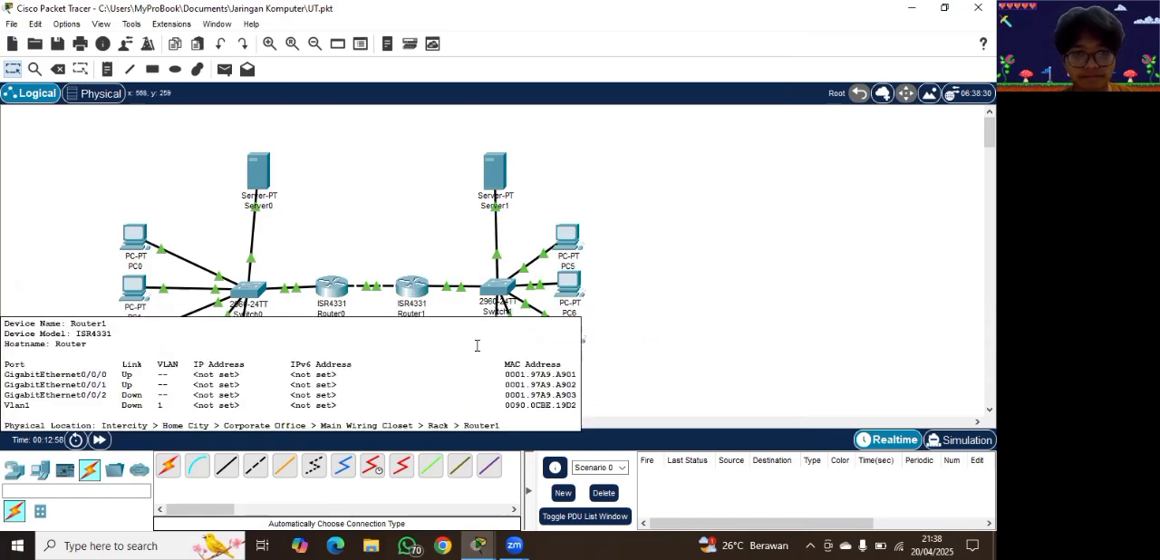
left_click(415, 297)
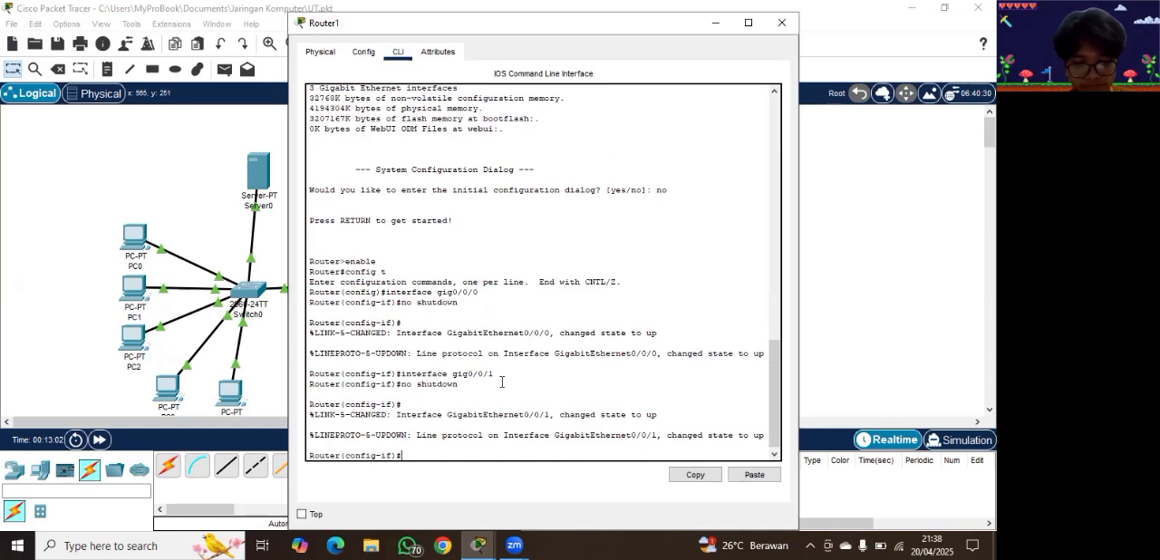
type("interface")
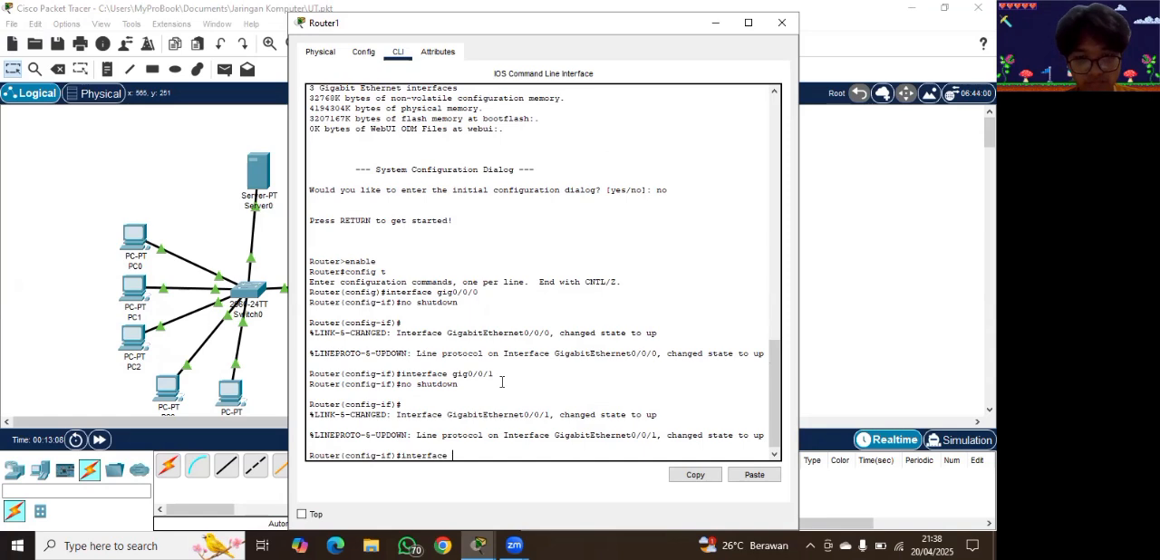
type(" gig0/0/0")
key("Return")
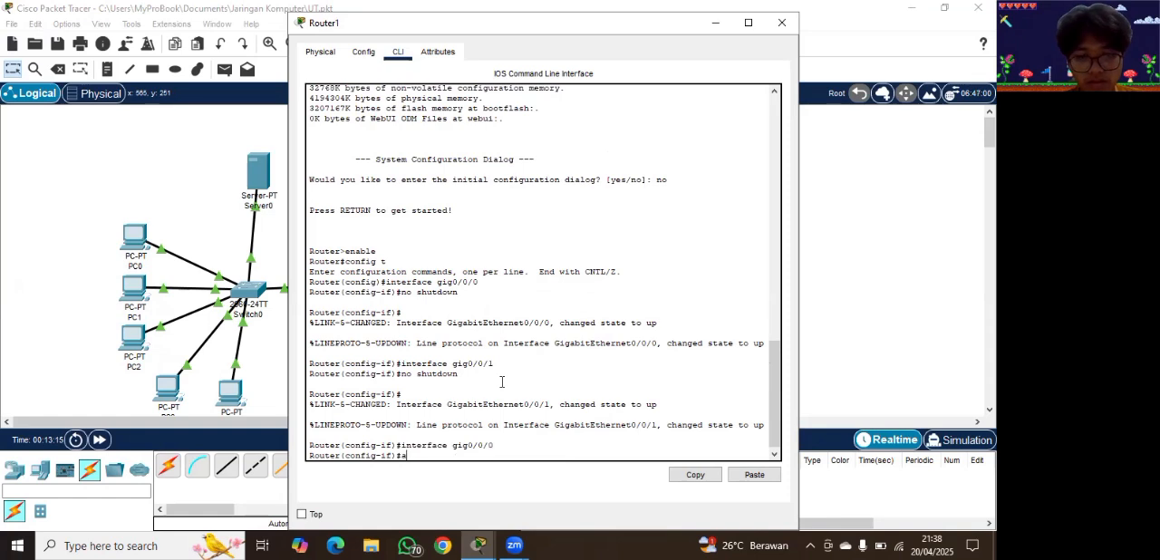
Step: Assign IP address 209.168.200.226 with subnet mask 255.255.255.0 to interface gig0/0/0 on Router1
type("ip address")
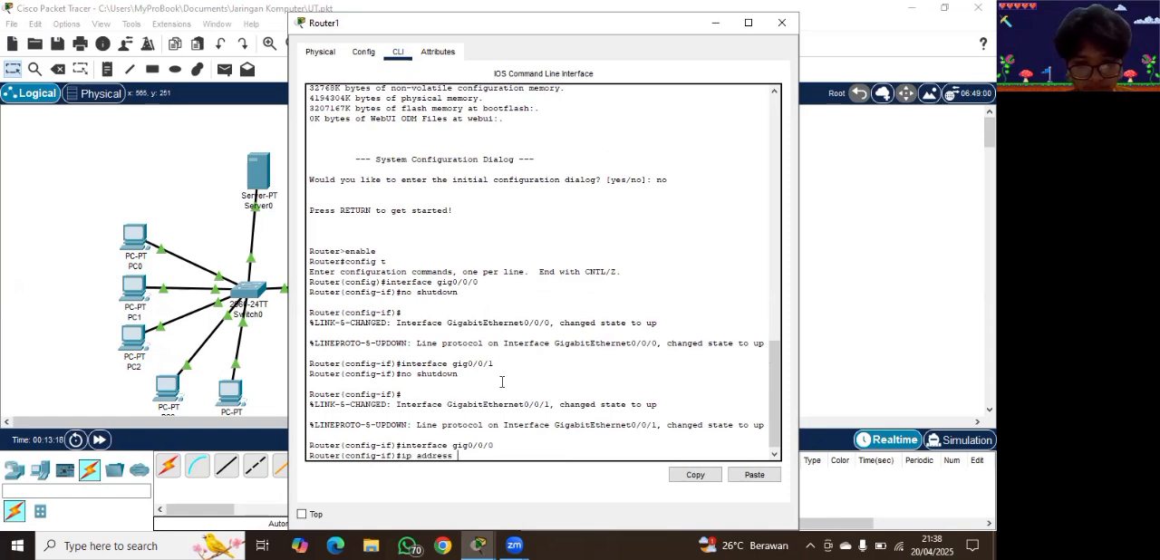
type(" 209")
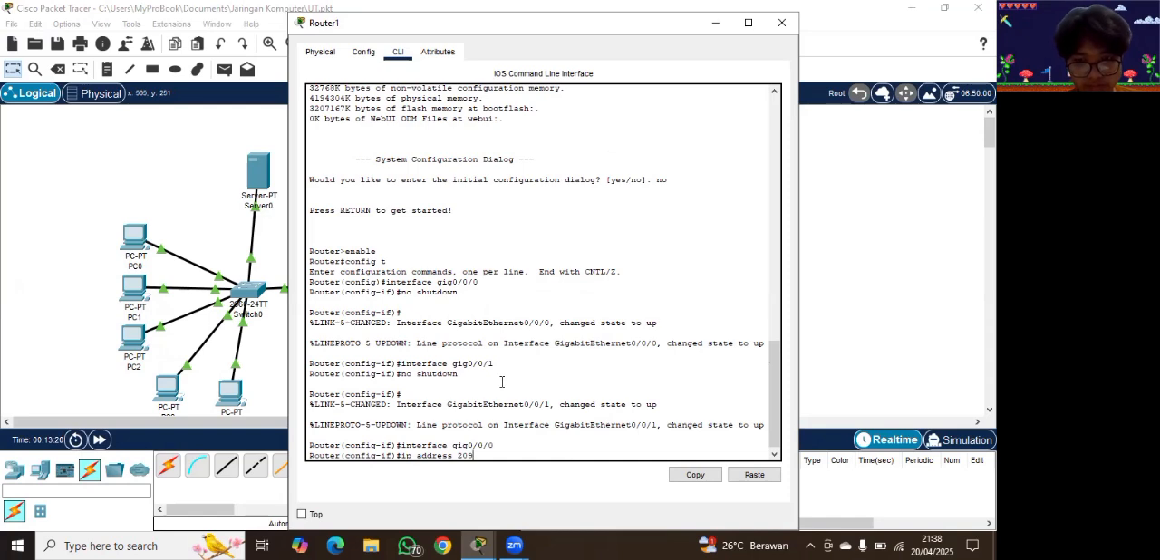
type(".")
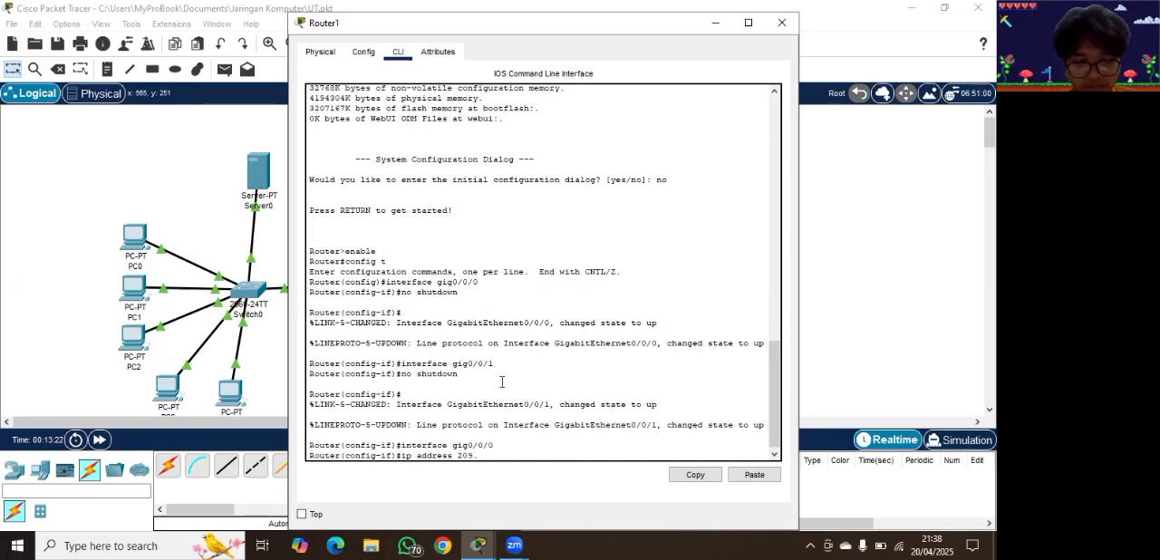
type("168")
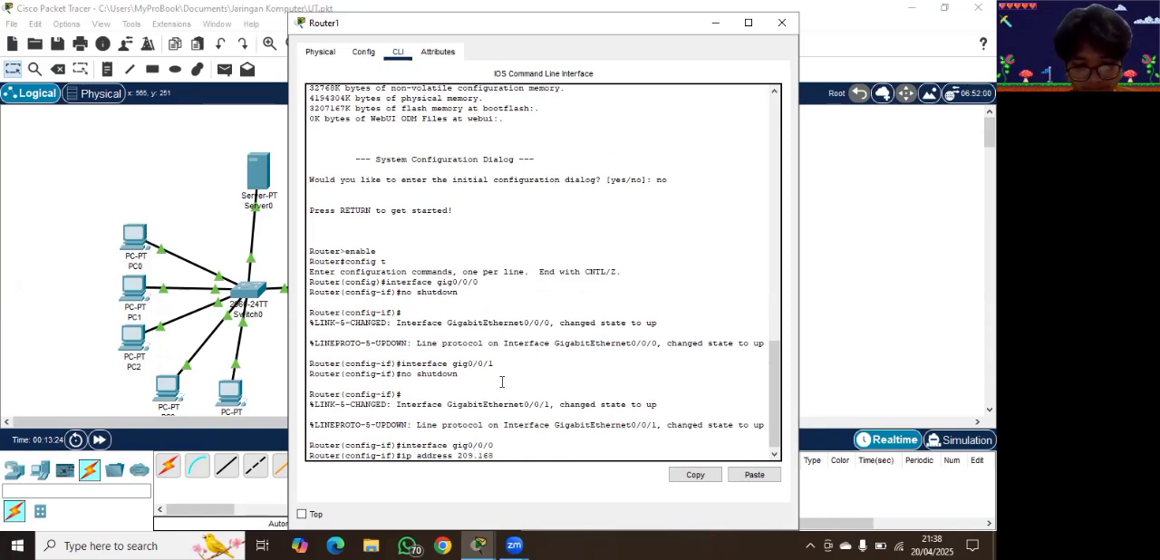
type(".200.")
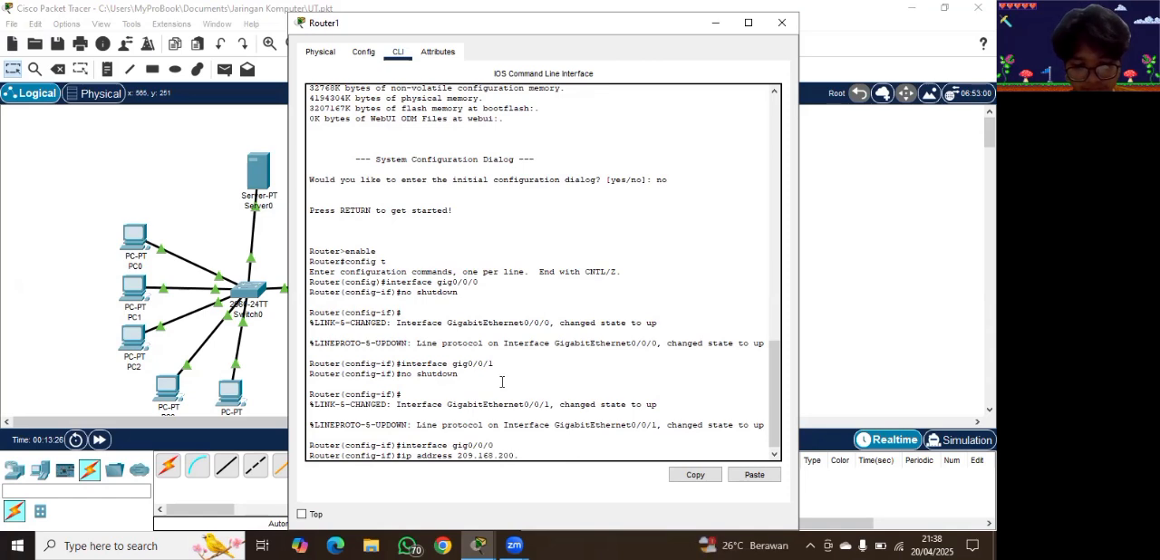
type("226 255.255 ")
type("255")
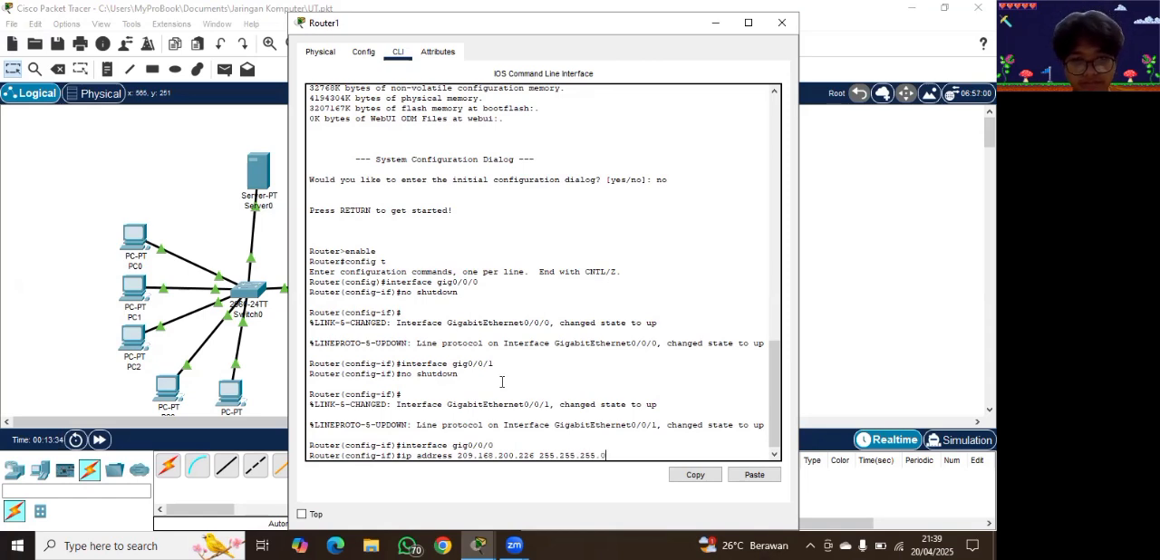
type(".0")
key("Return")
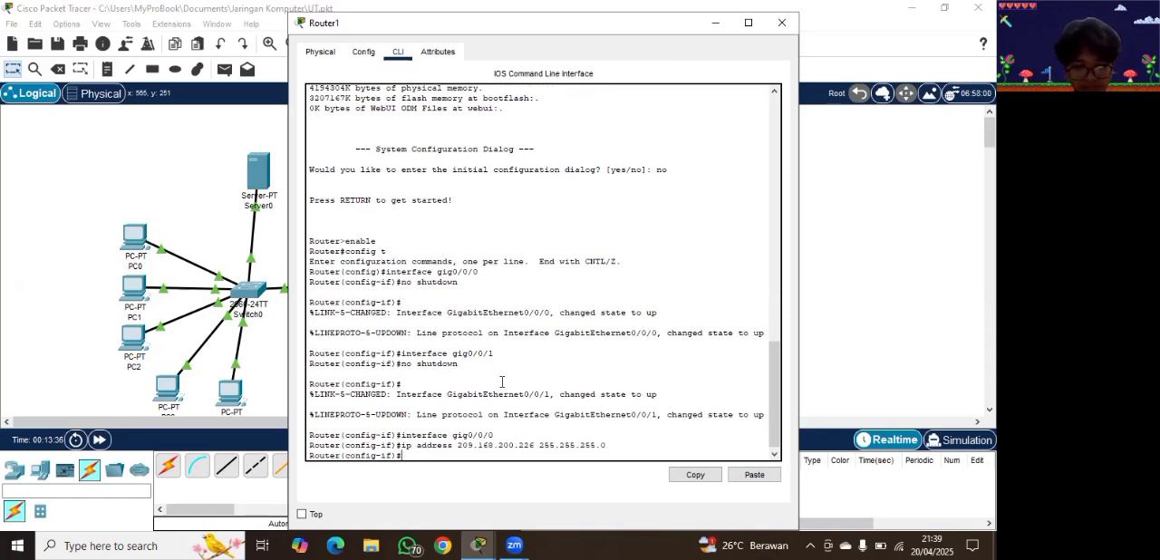
Step: Switch to the configuration of interface gig0/0/1 on Router1
type("in")
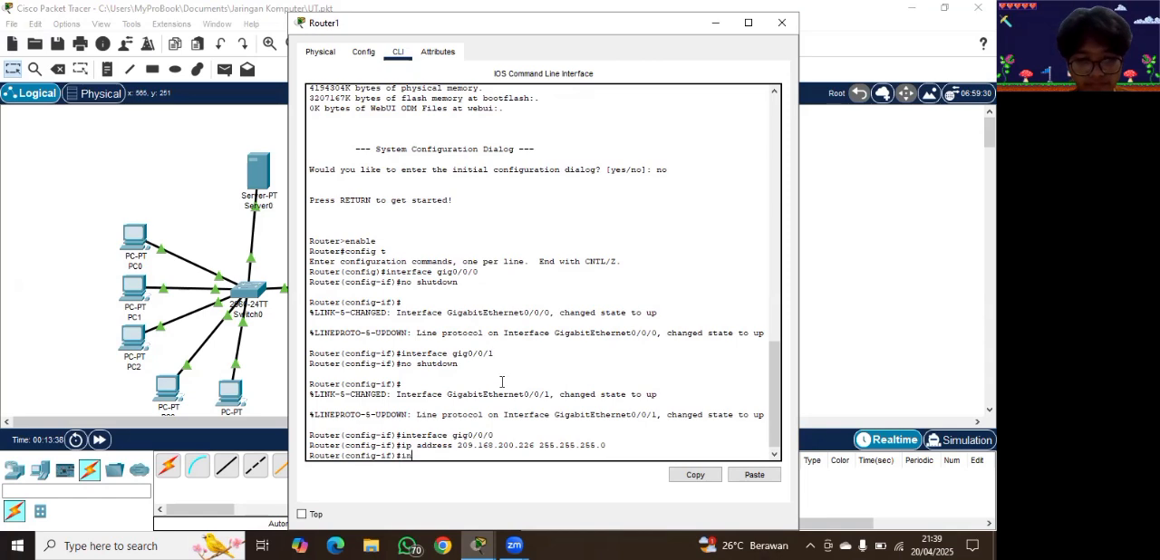
type("terface")
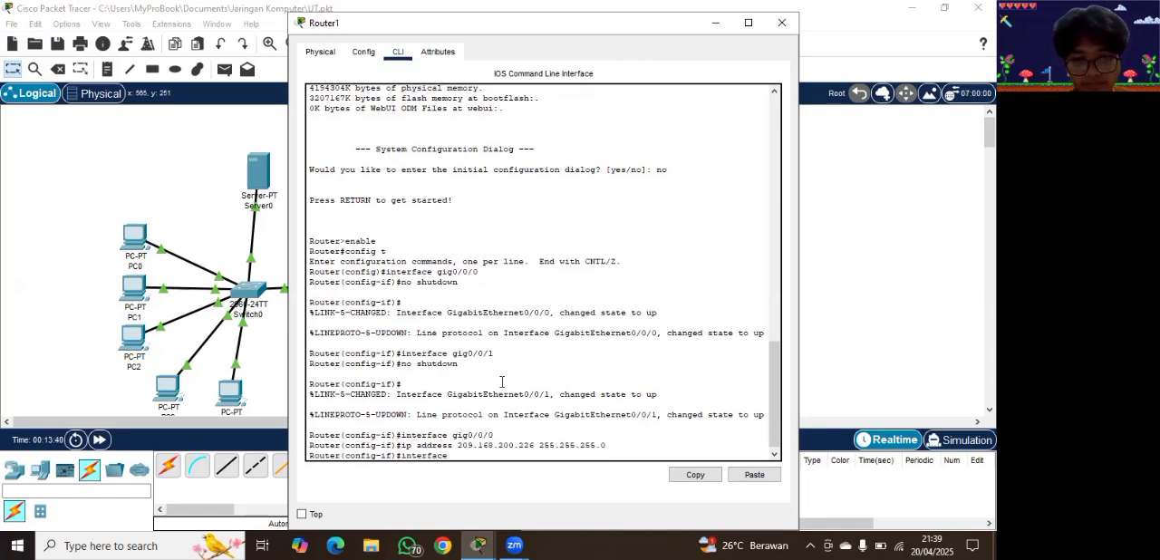
type(" gig0/")
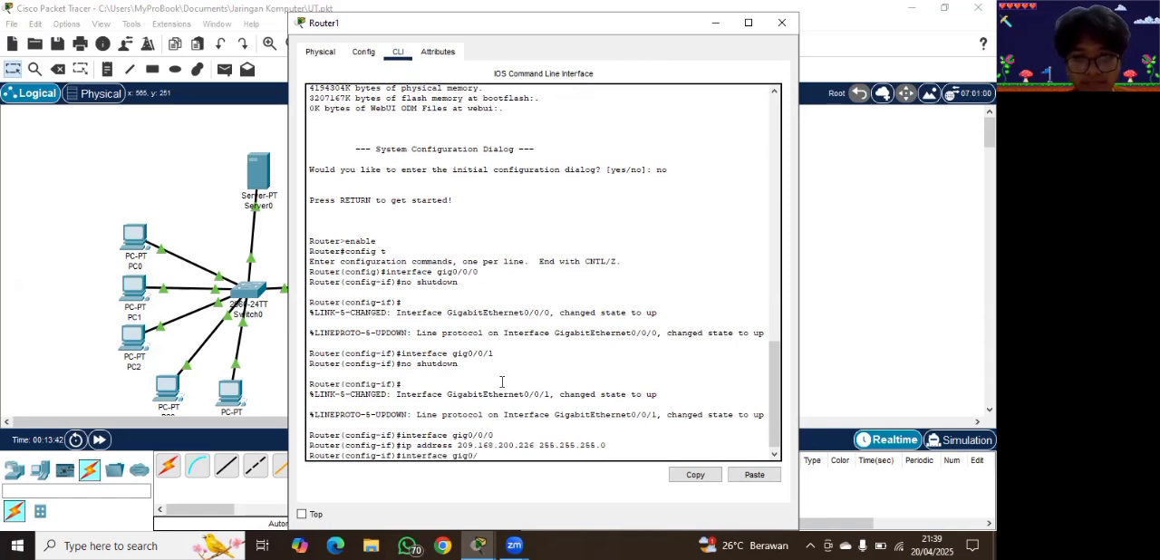
type("0/1")
key("Return")
Step: Assign IP address 10.1.2.1 with subnet mask 255.255.255.0 to Router1's interface gig0/0/1 and leave Router1
type("ip addres")
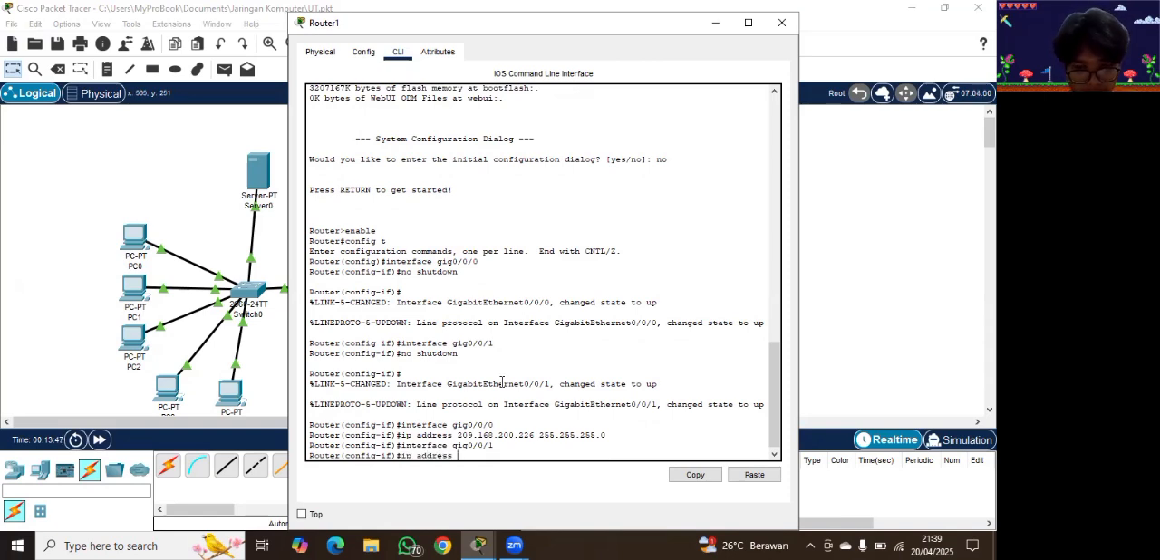
type("s 10.1.2.1")
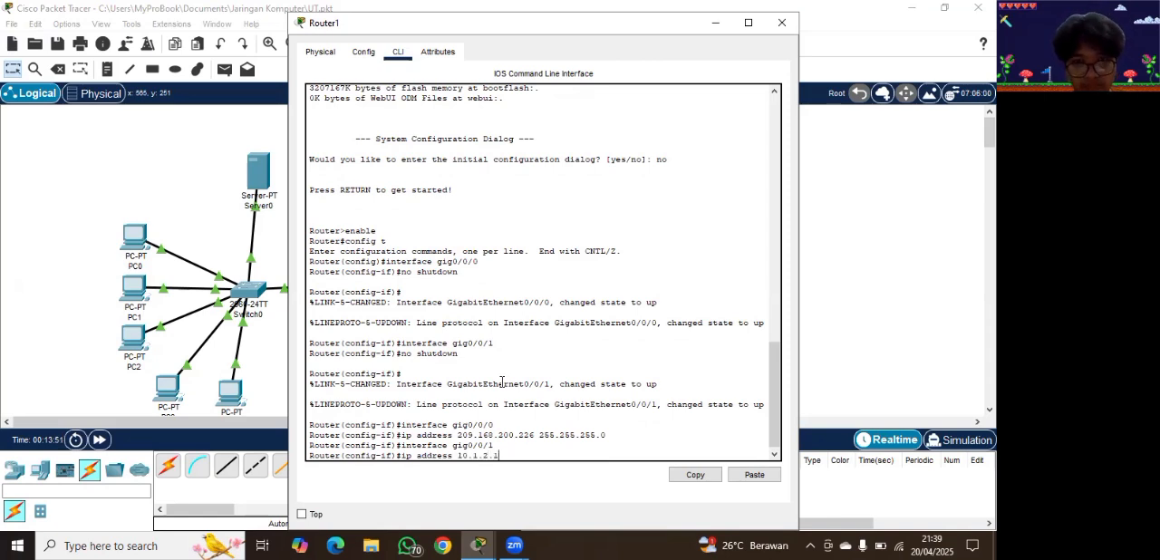
type(" 255")
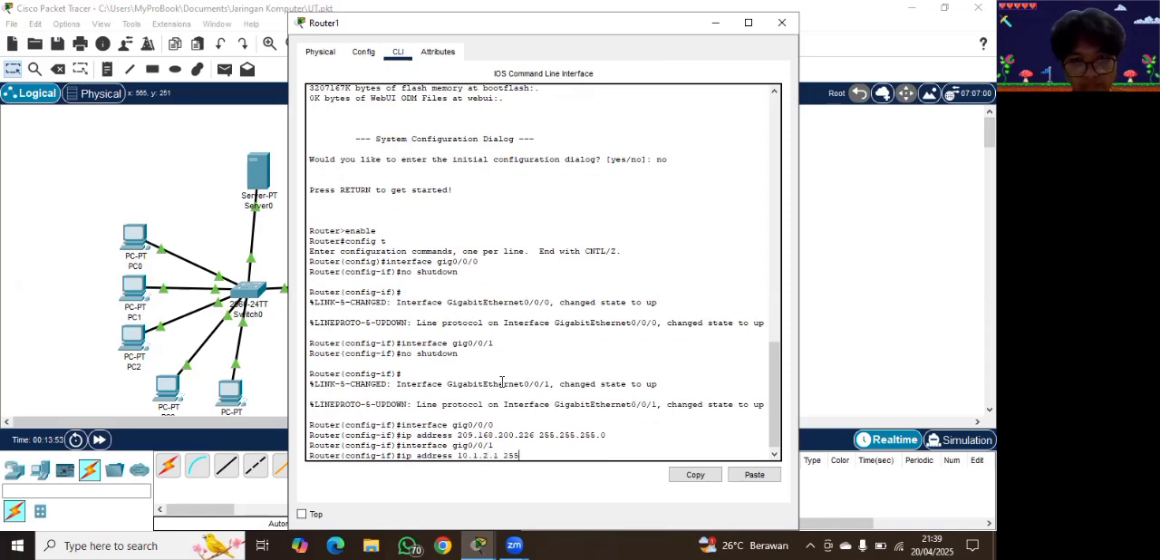
type(".255.2")
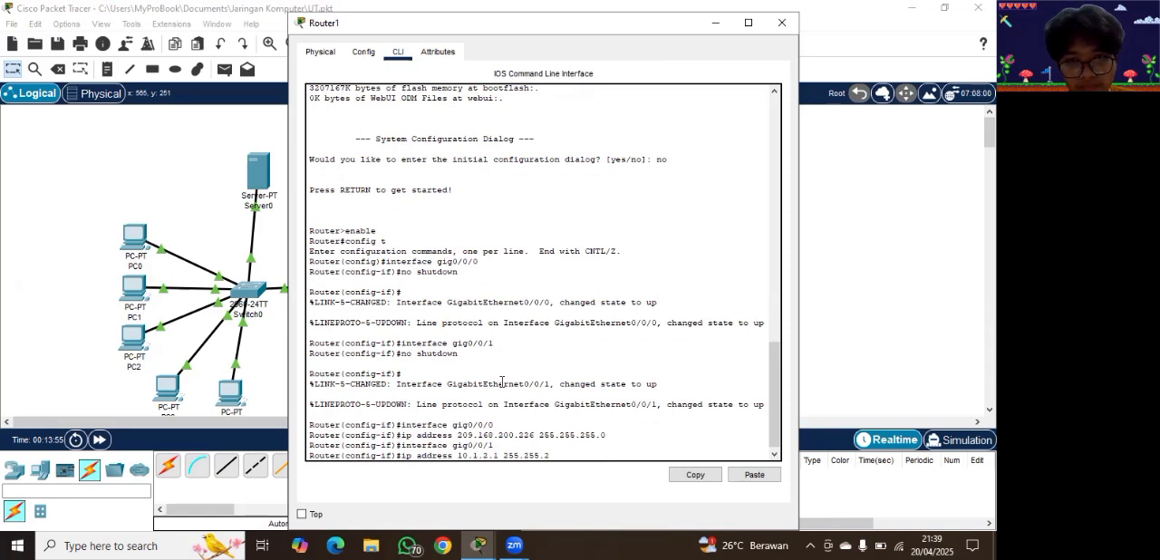
type("55.0")
key("Return")
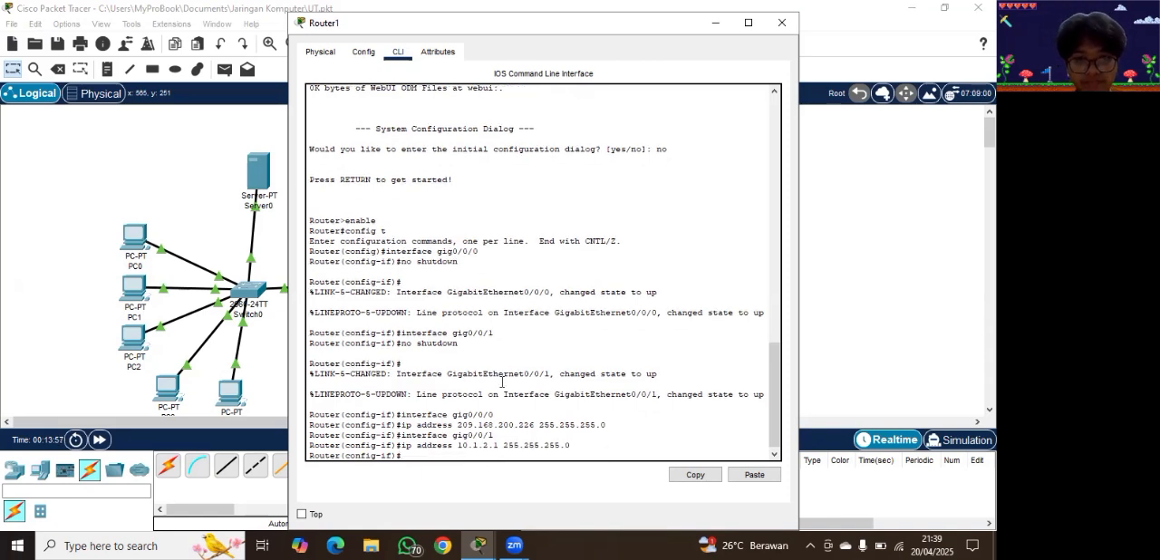
left_click(933, 210)
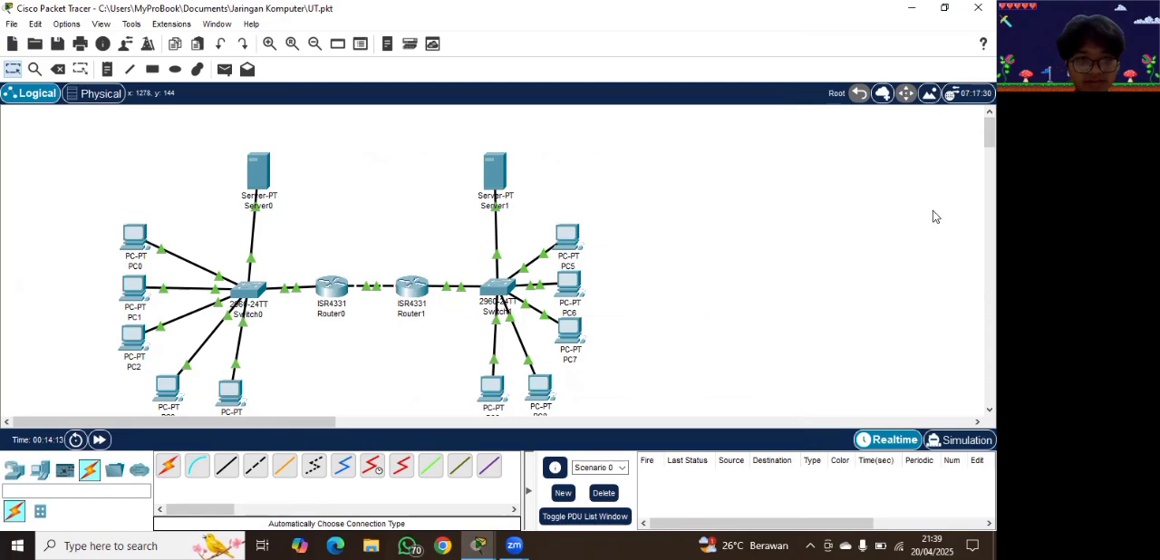
Step: Open Server0's global settings and set the static IPv4 default gateway to 192.168.10.2
left_click(262, 177)
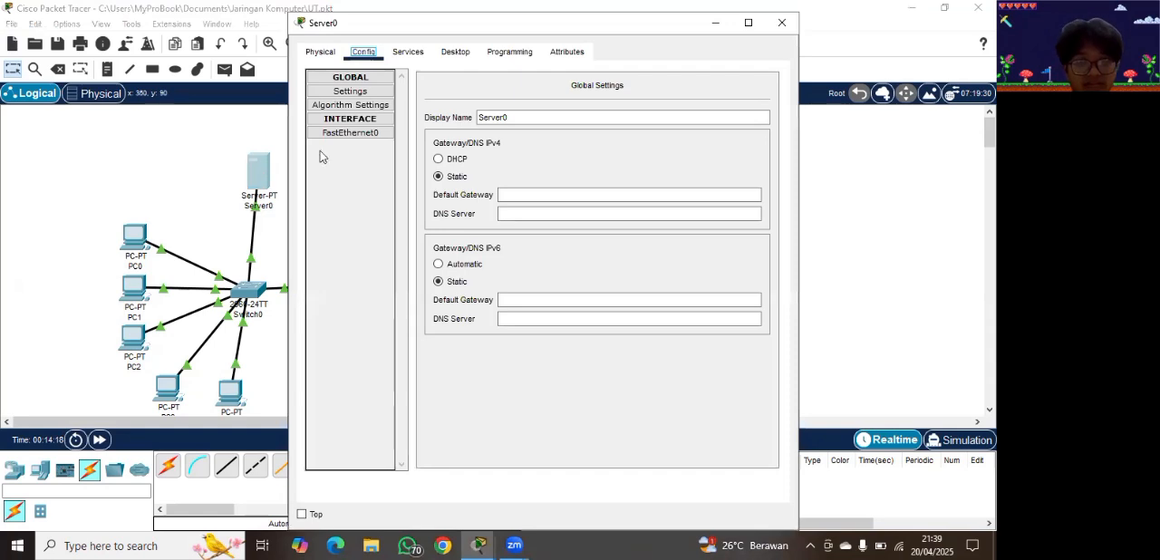
left_click(575, 212)
left_click(561, 193)
left_click(561, 192)
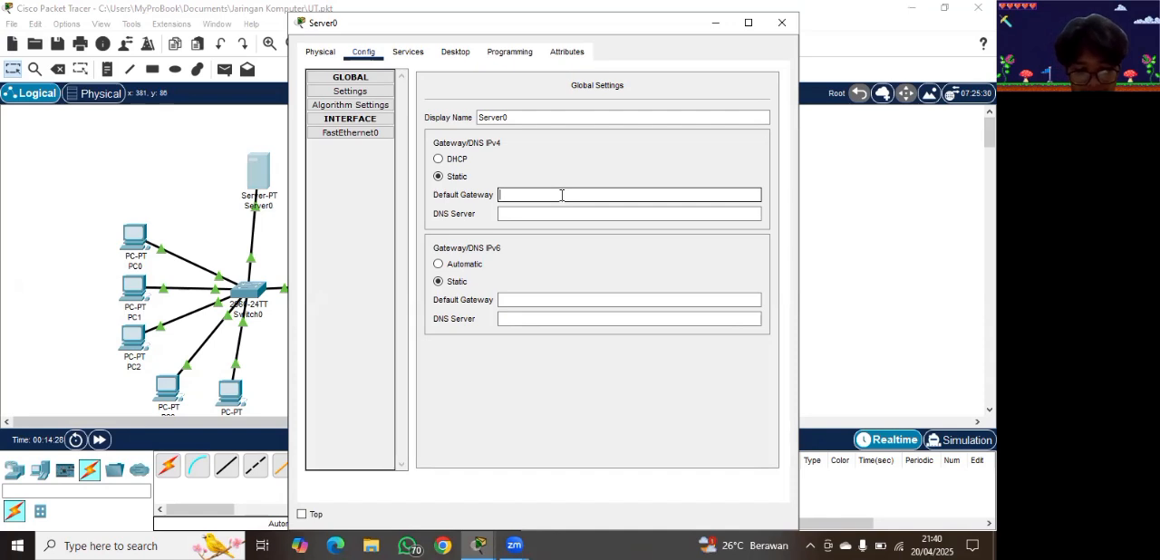
type("192.168.10")
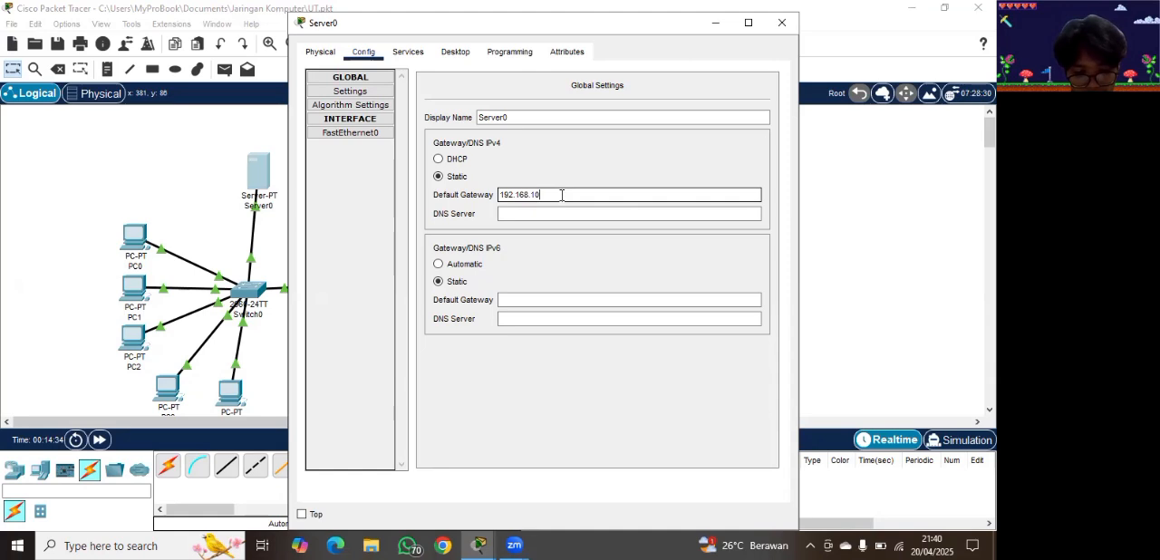
type(".2")
Step: Set Server0's IPv4 DNS server to 255.255.255.0 in the global settings
left_click(531, 209)
type("255.")
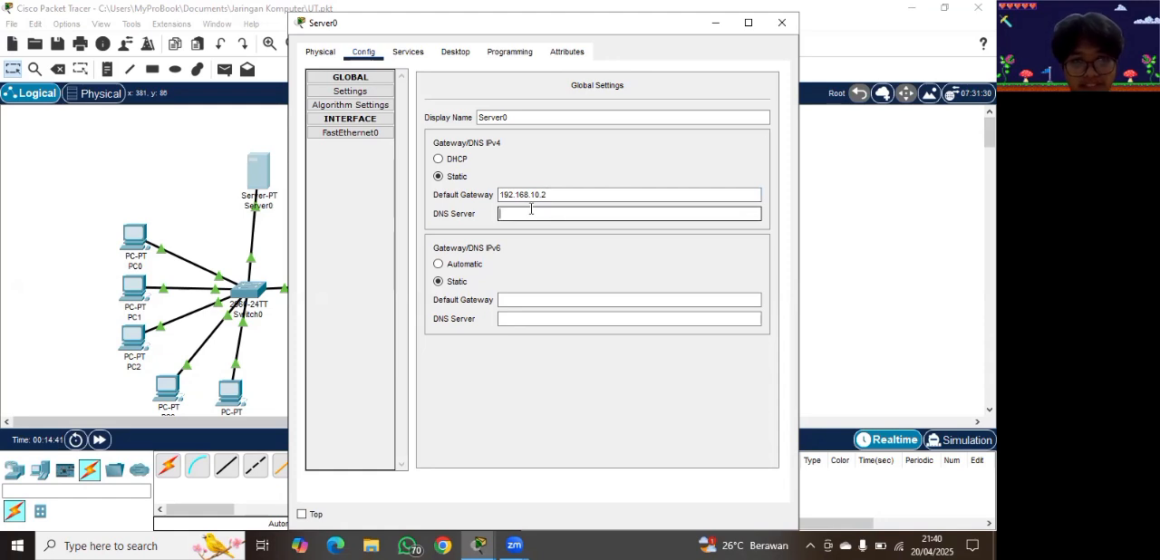
type("255.255")
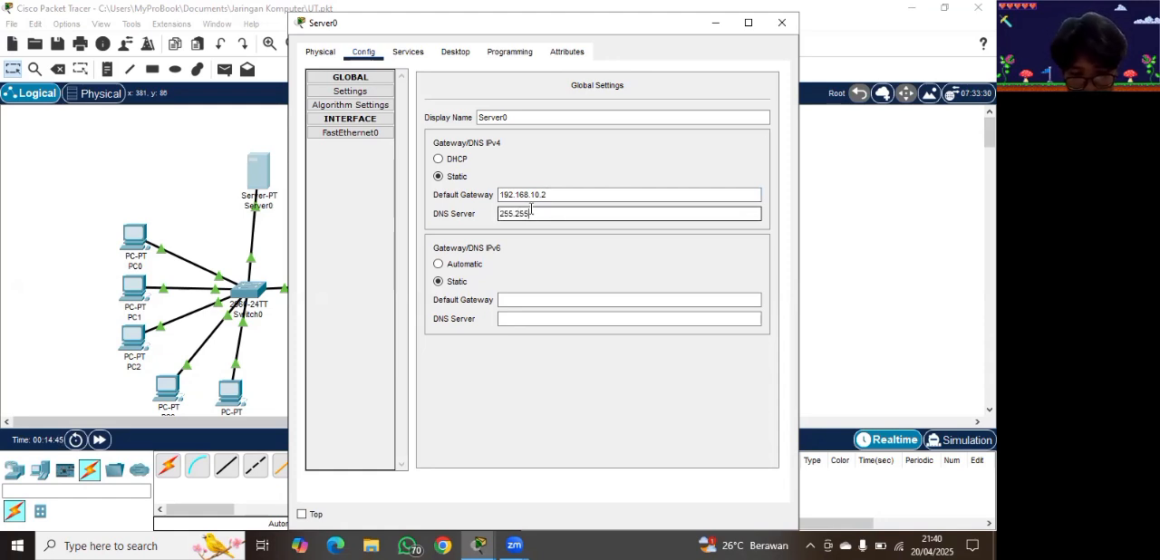
type(".0")
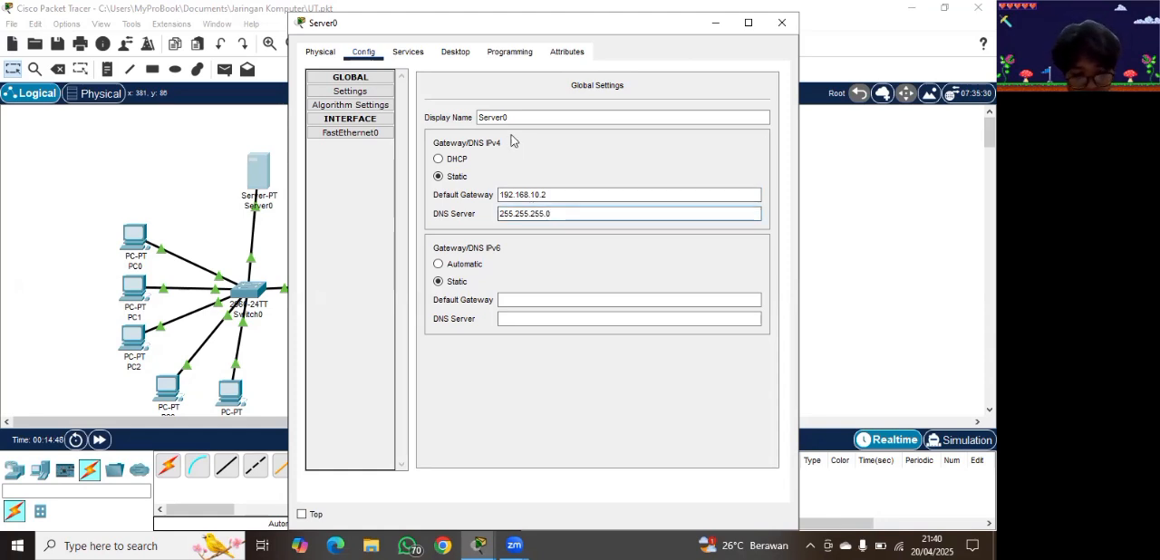
left_click(354, 141)
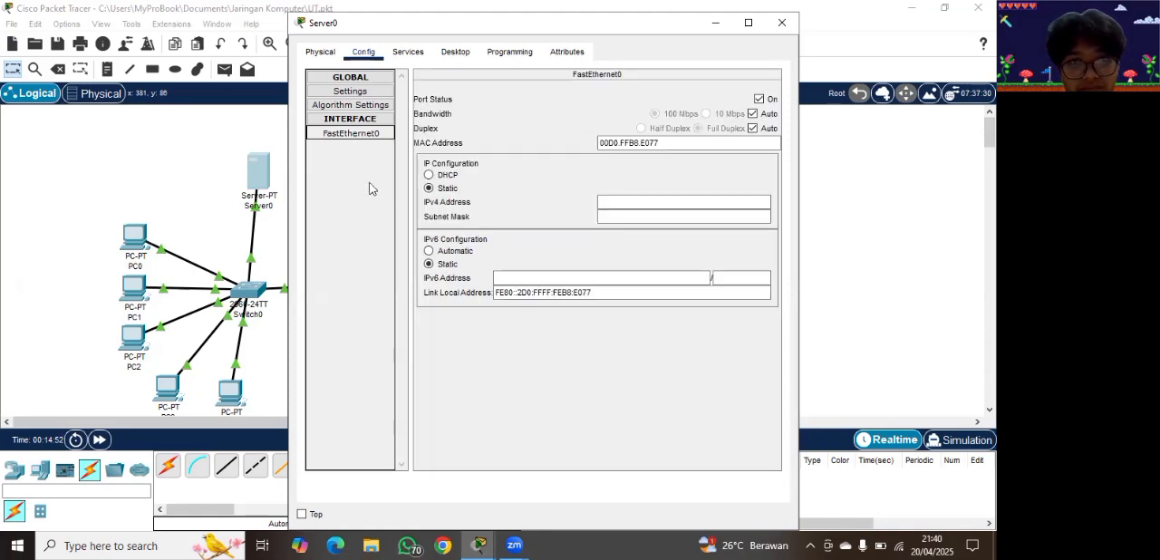
left_click(664, 201)
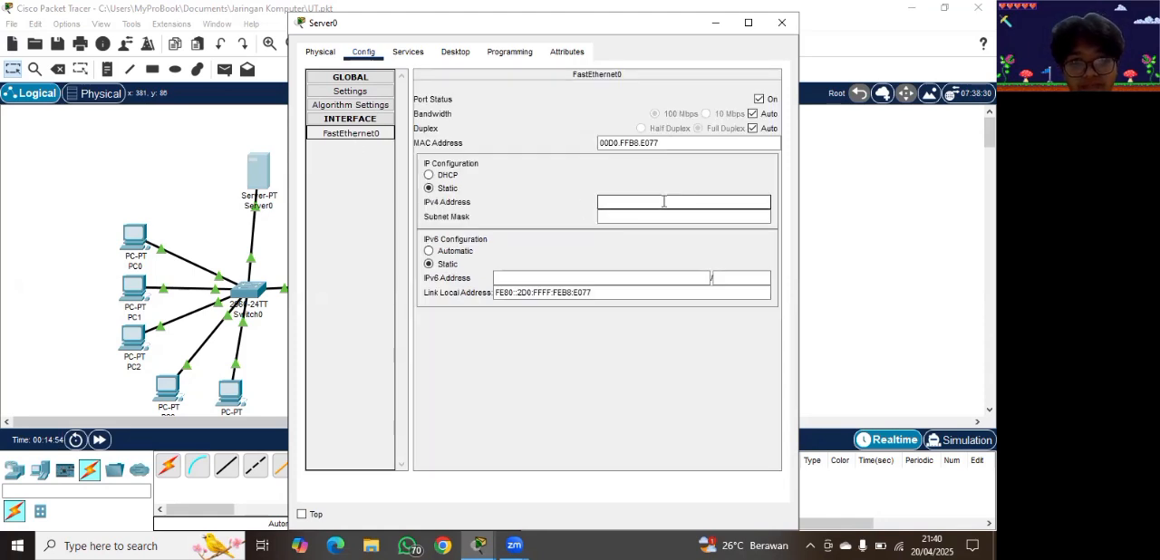
left_click(366, 119)
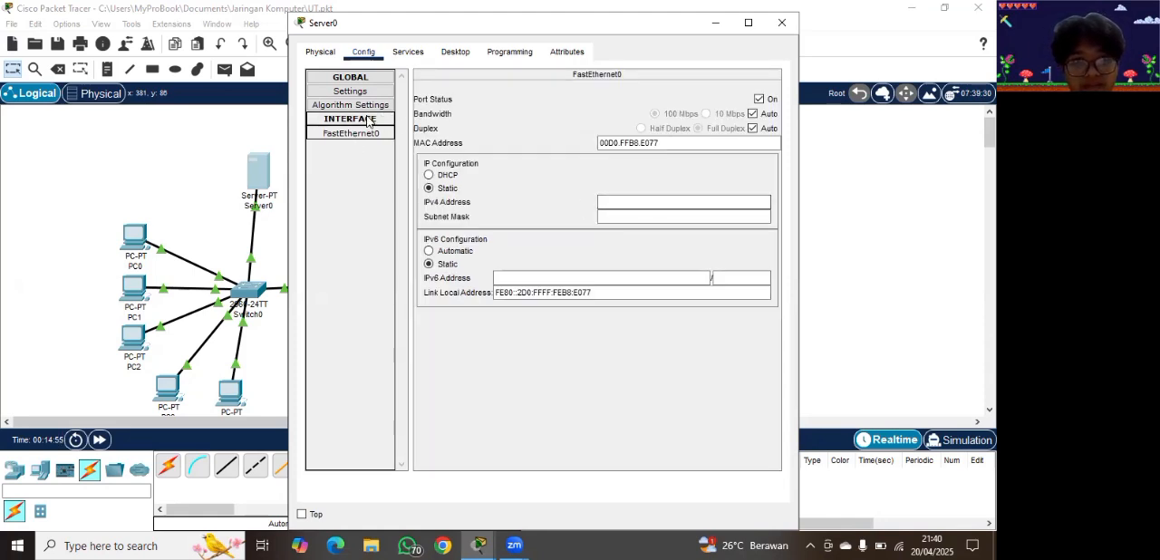
left_click(367, 121)
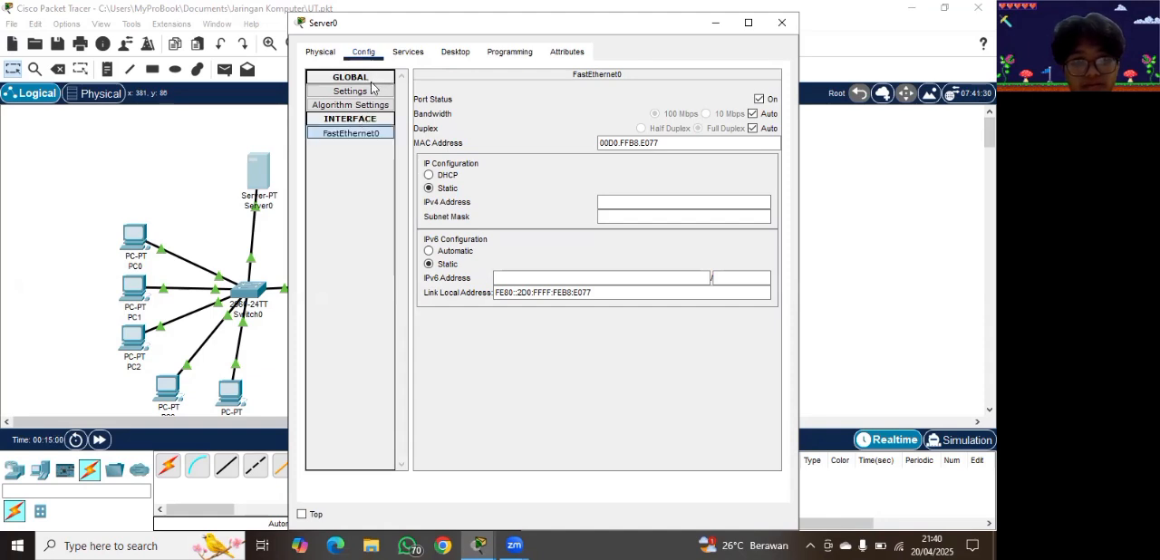
Step: Open Server0's DHCP service and set the default gateway of serverPool to 192.168.10.2
left_click(421, 52)
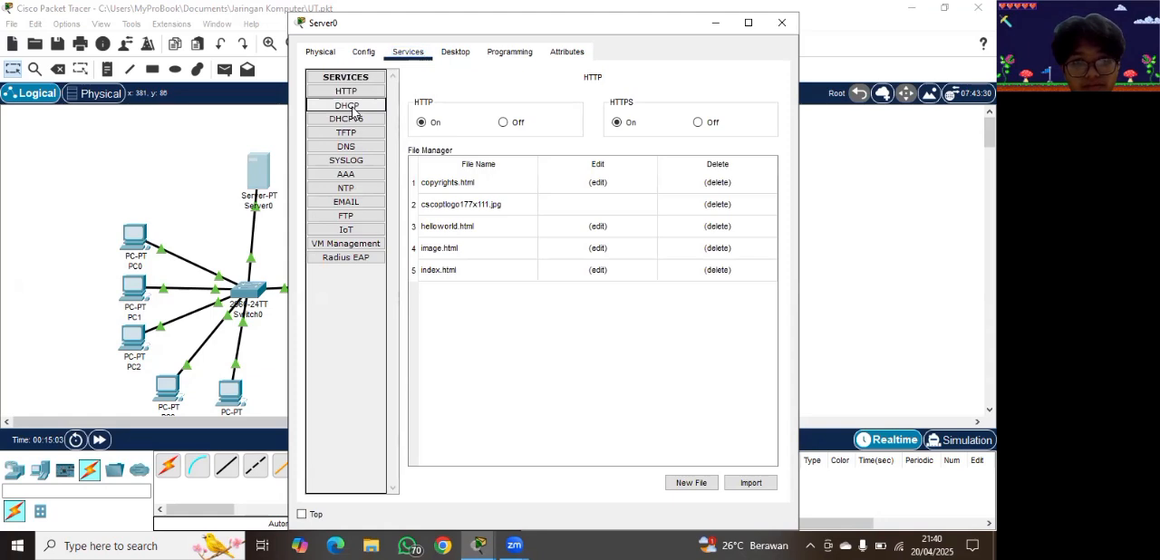
left_click(353, 107)
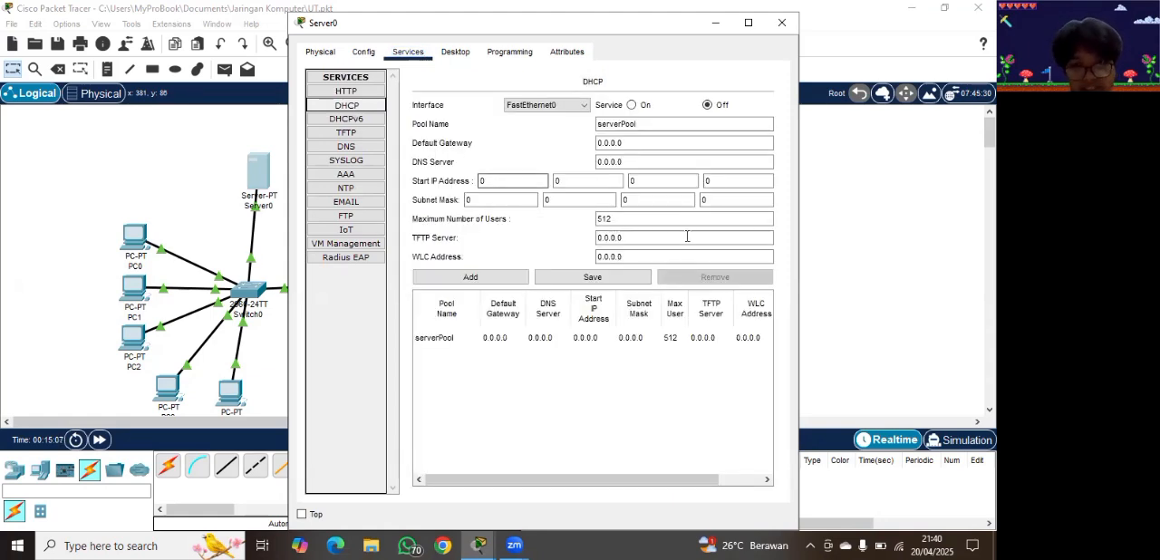
left_click(656, 143)
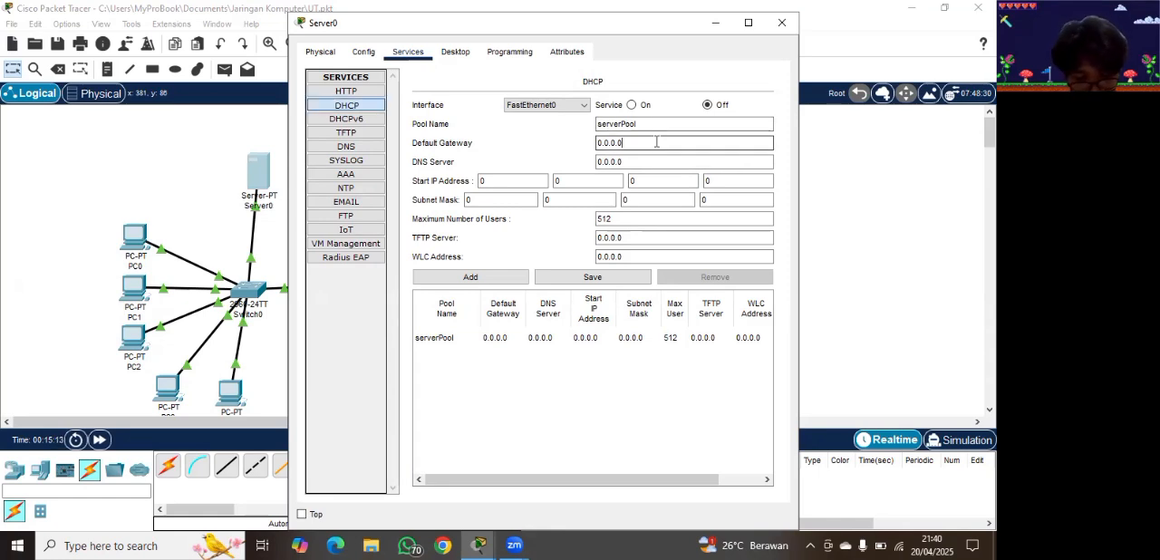
key("BackSpace")
key("BackSpace")
key("BackSpace")
key("BackSpace")
key("BackSpace")
key("BackSpace")
key("BackSpace")
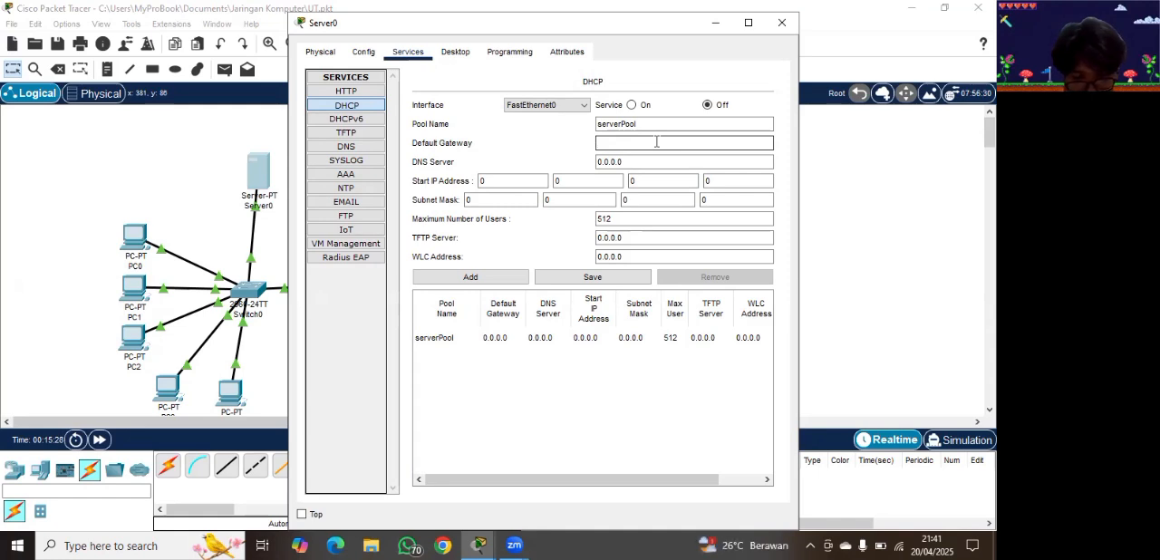
type("1")
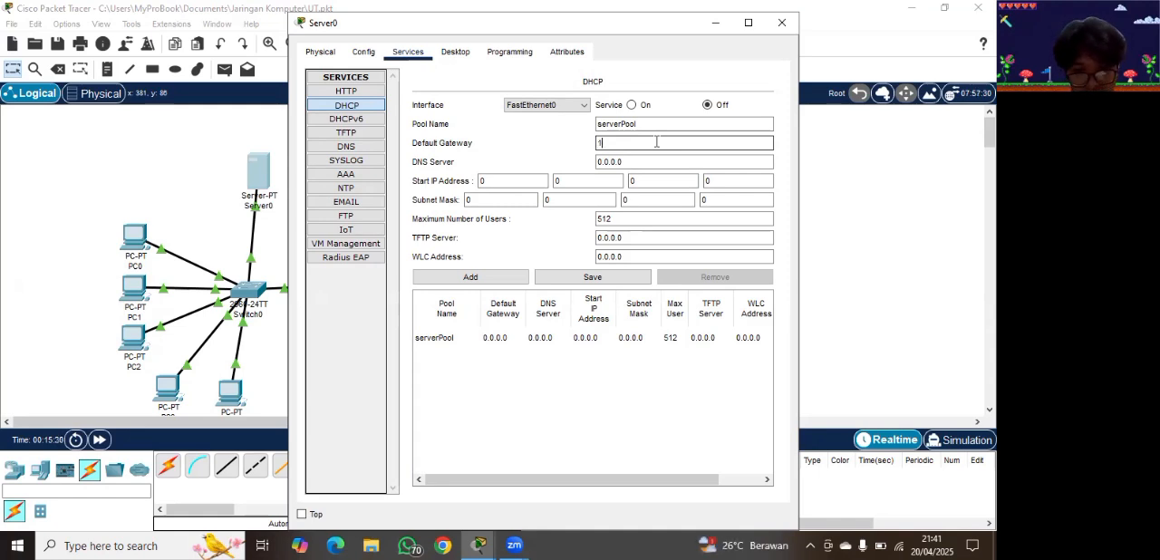
type("92.168")
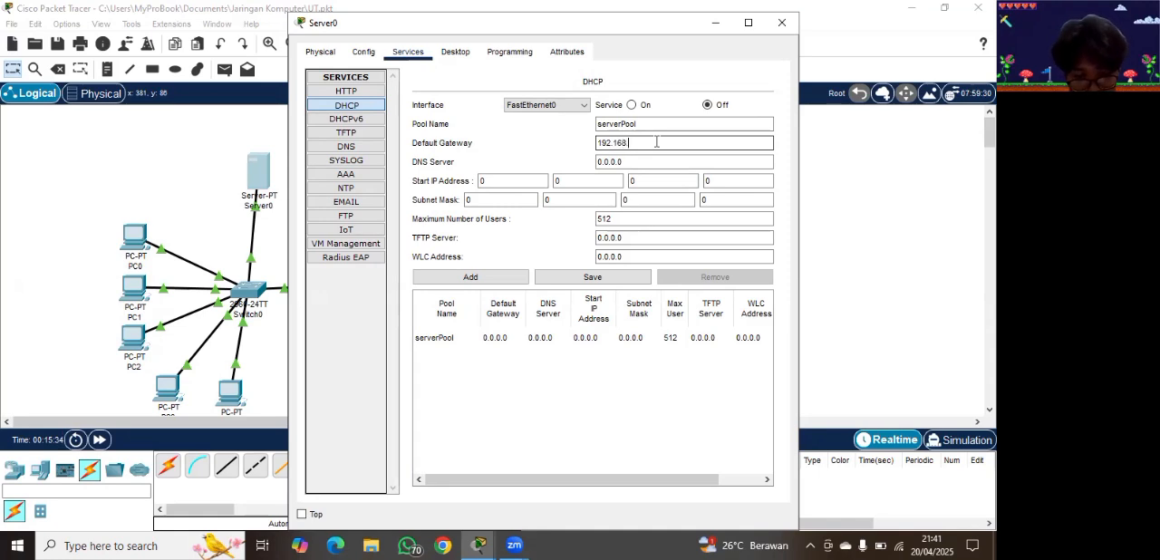
type(".10.2")
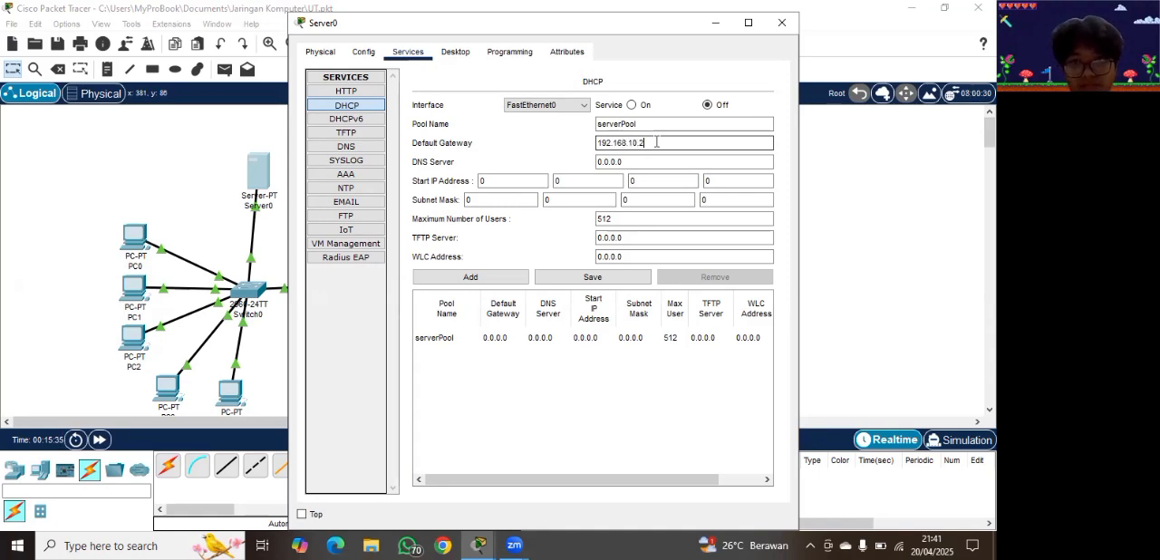
Step: Set the DNS server of Server0's DHCP pool to 255.255.255.0 and turn the DHCP service on
left_click(639, 161)
key("BackSpace")
key("BackSpace")
key("BackSpace")
key("BackSpace")
key("BackSpace")
key("BackSpace")
key("BackSpace")
type("255.255.255")
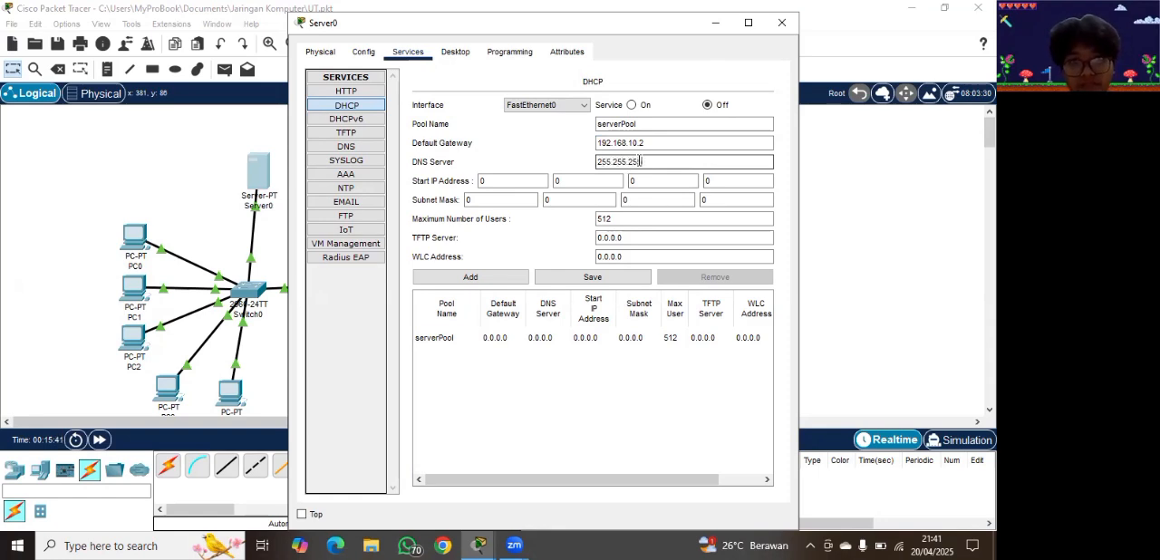
type(".0")
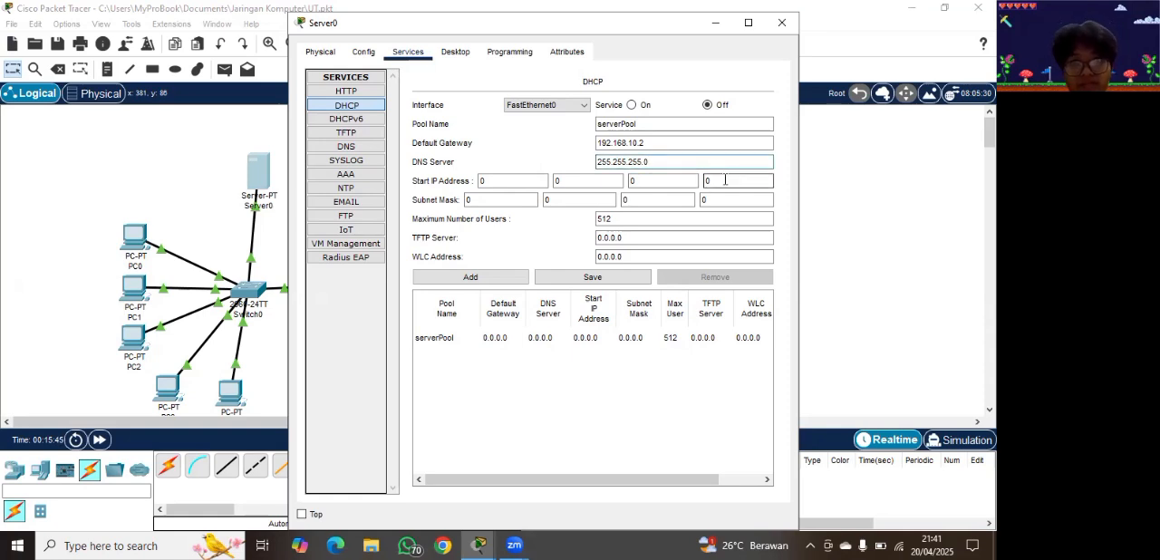
left_click(632, 105)
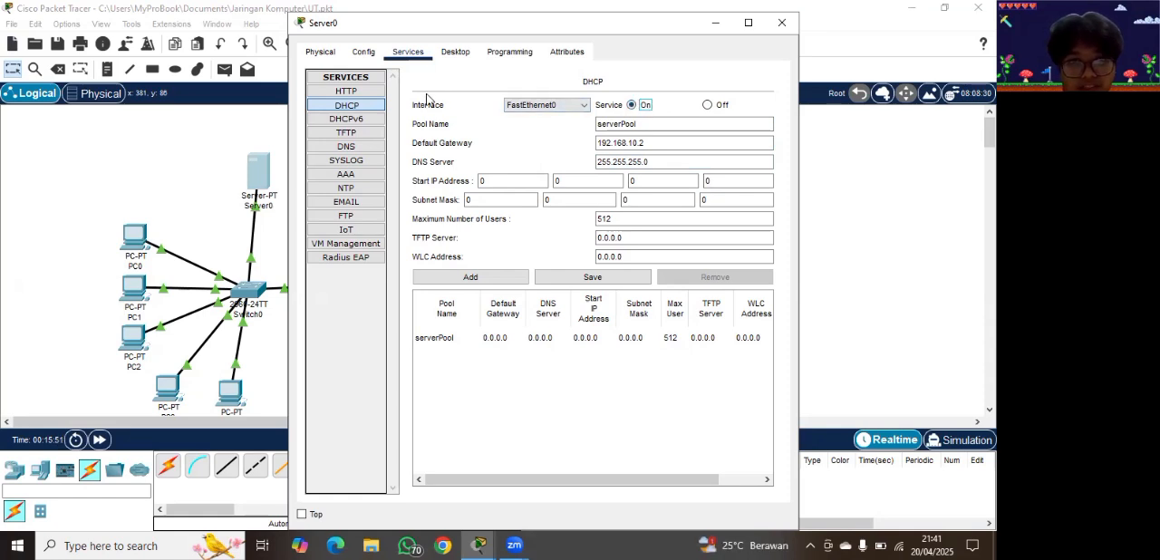
left_click(360, 55)
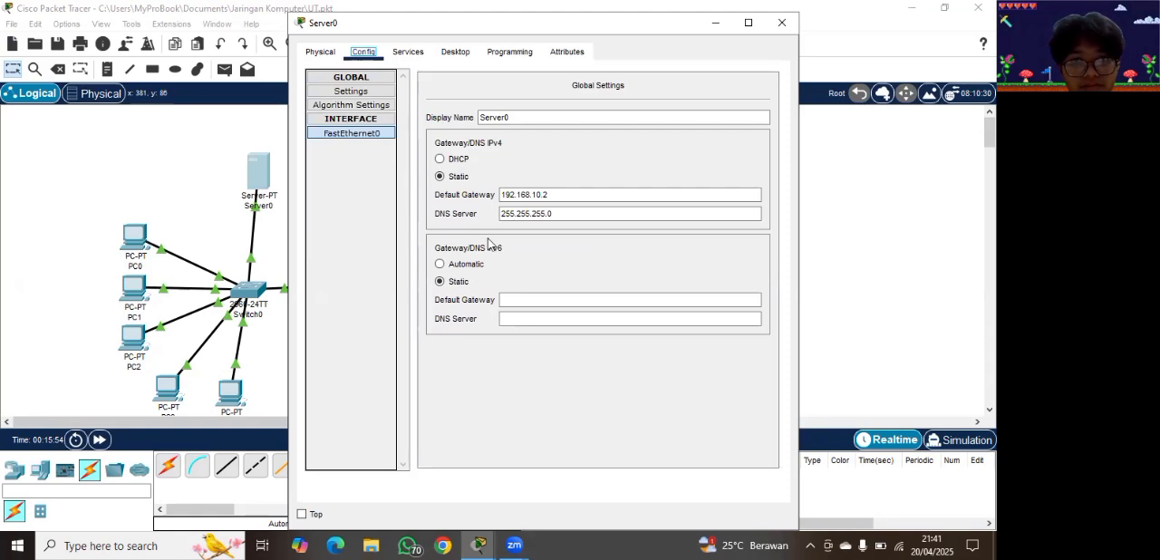
left_click(409, 51)
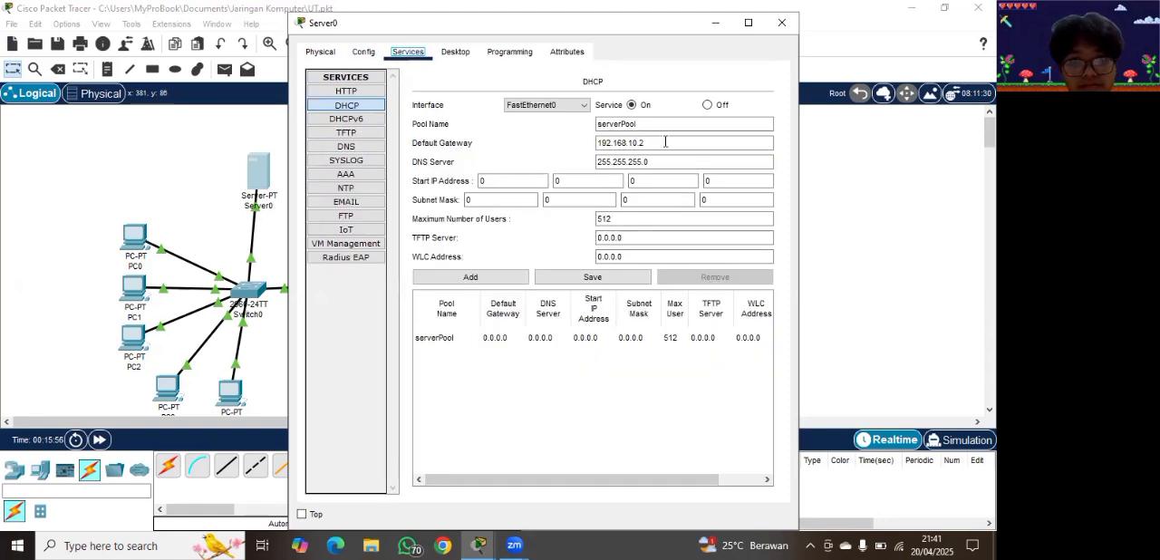
left_click(678, 181)
left_click(711, 198)
left_click(722, 184)
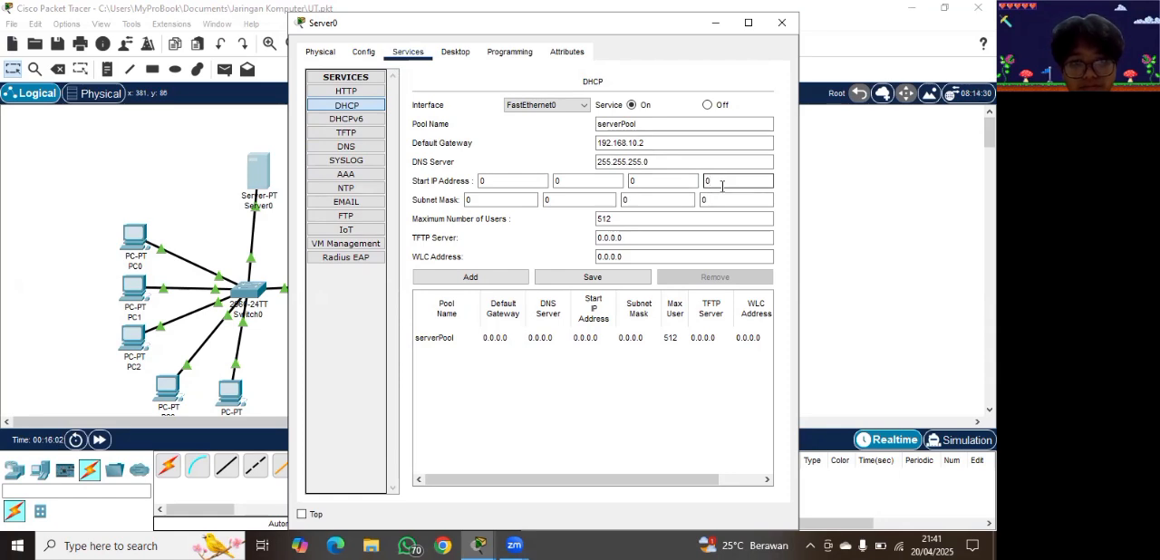
left_click(781, 22)
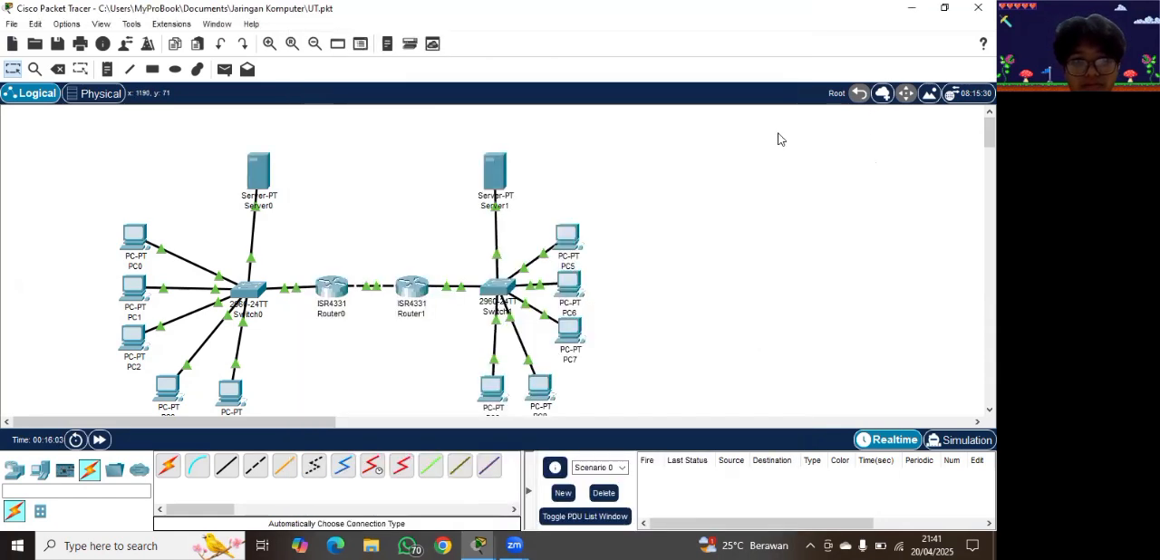
Step: Open Server0's DHCP service and set the pool's start IP address to 0.0.0.10
left_click(266, 165)
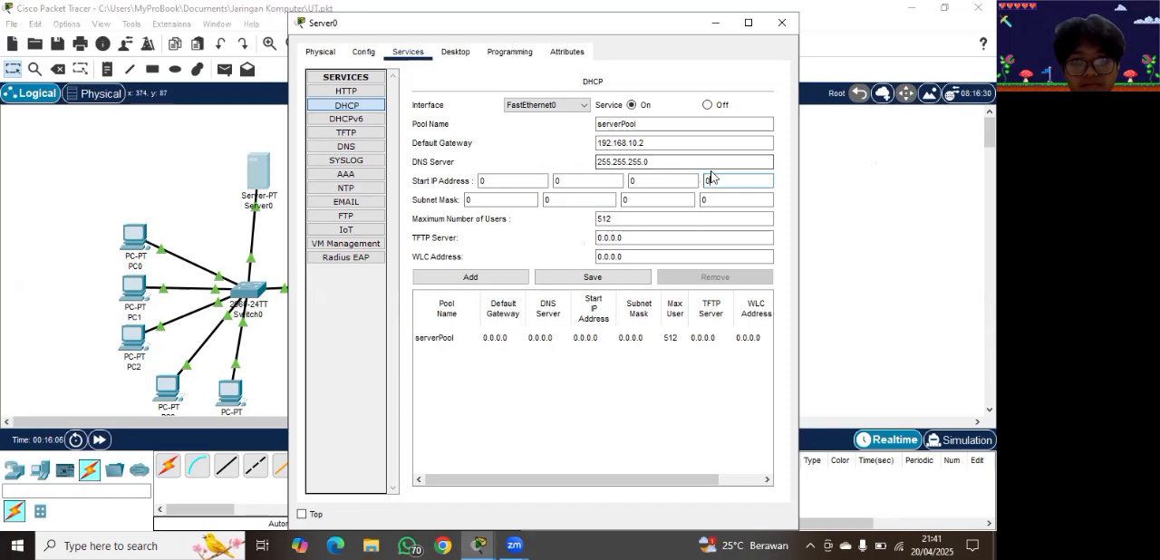
key("BackSpace")
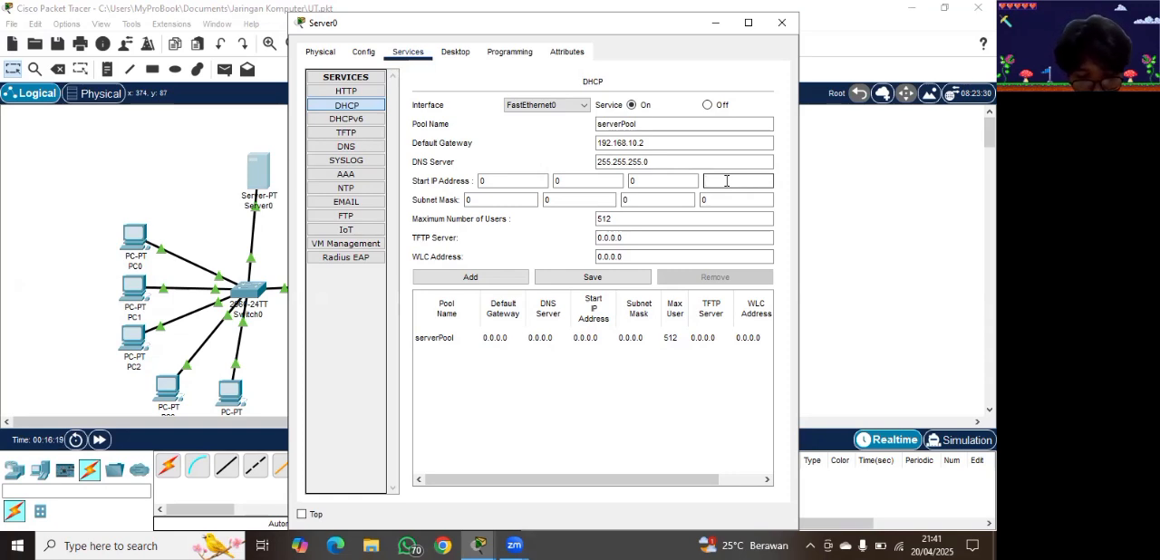
type("0")
Step: Set the maximum number of users of Server0's DHCP pool to 100 and save serverPool
left_click(665, 233)
left_click(653, 222)
key("BackSpace")
key("BackSpace")
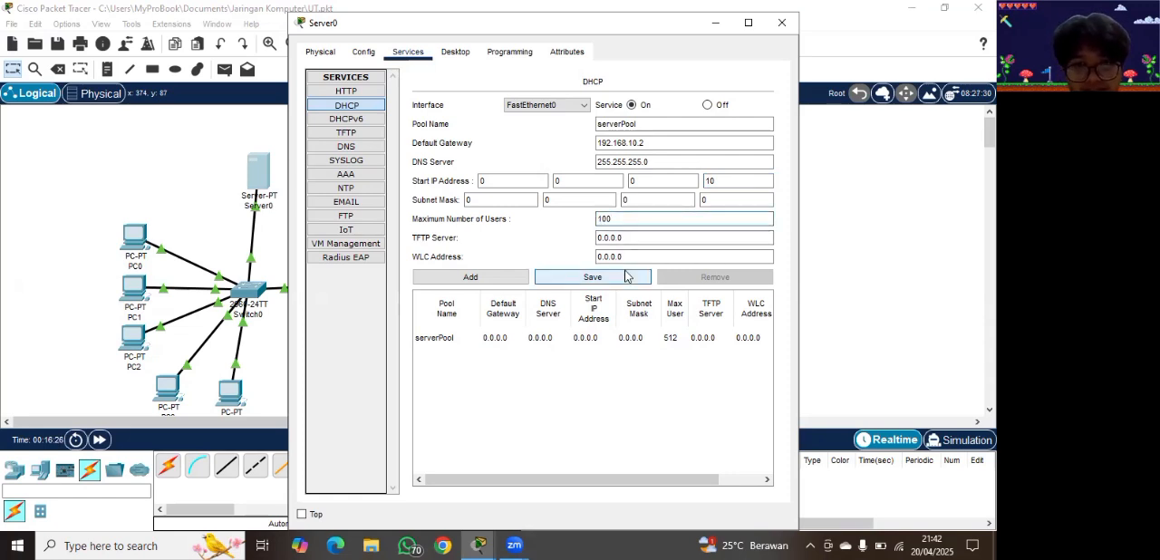
left_click(596, 280)
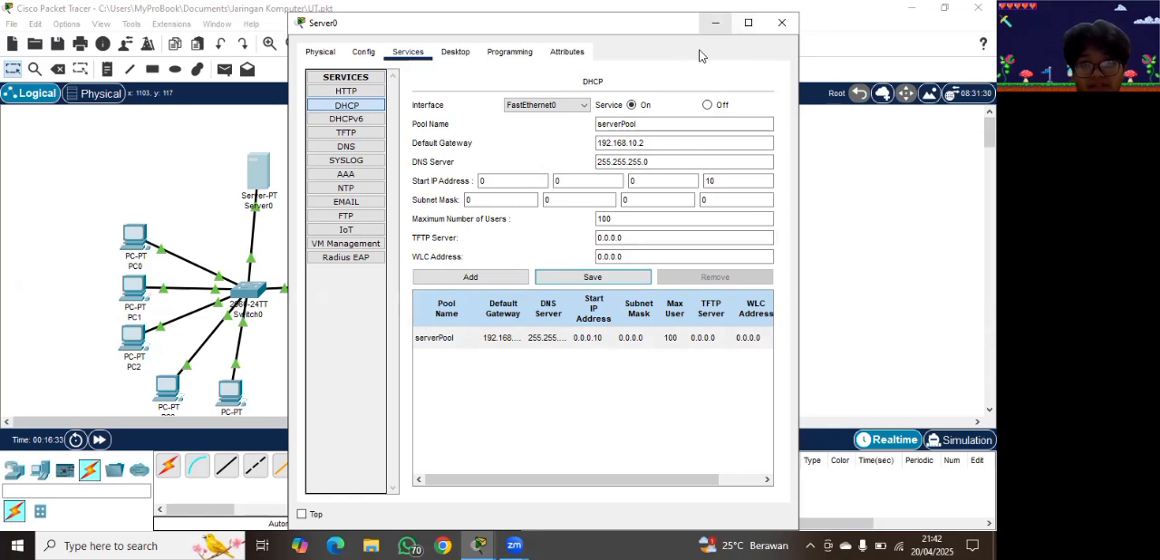
left_click(715, 23)
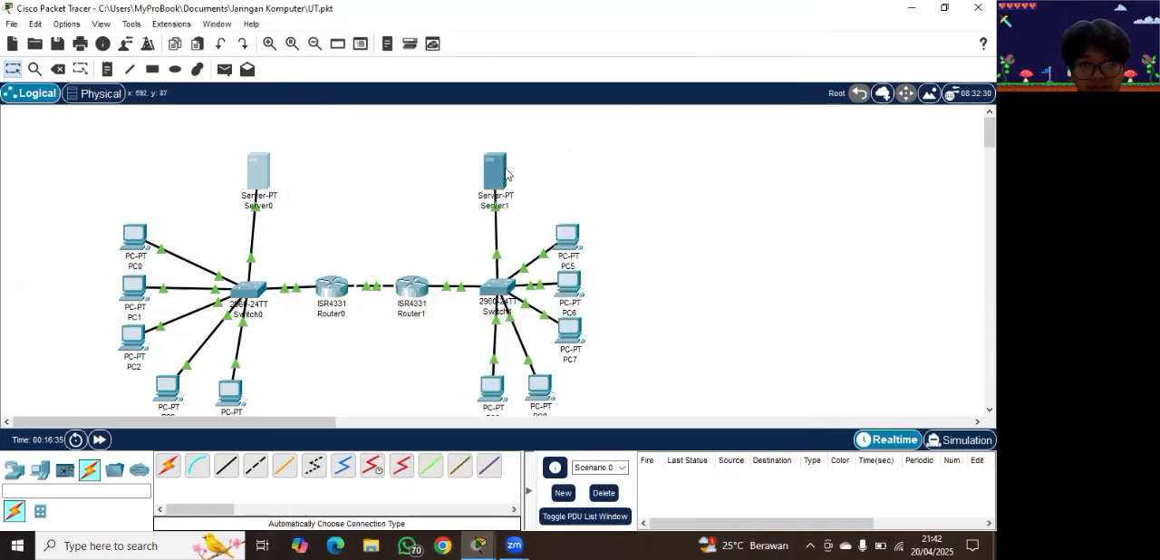
Step: Open Server1's global settings and set the static IPv4 default gateway to 10.1.2.1
left_click_drag(497, 173, 496, 166)
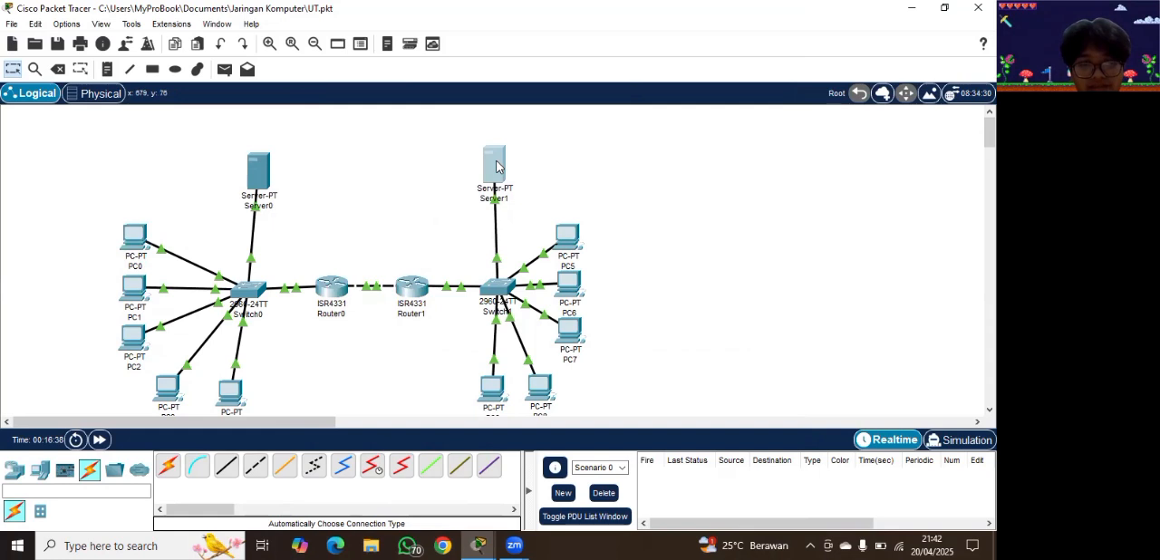
left_click(496, 166)
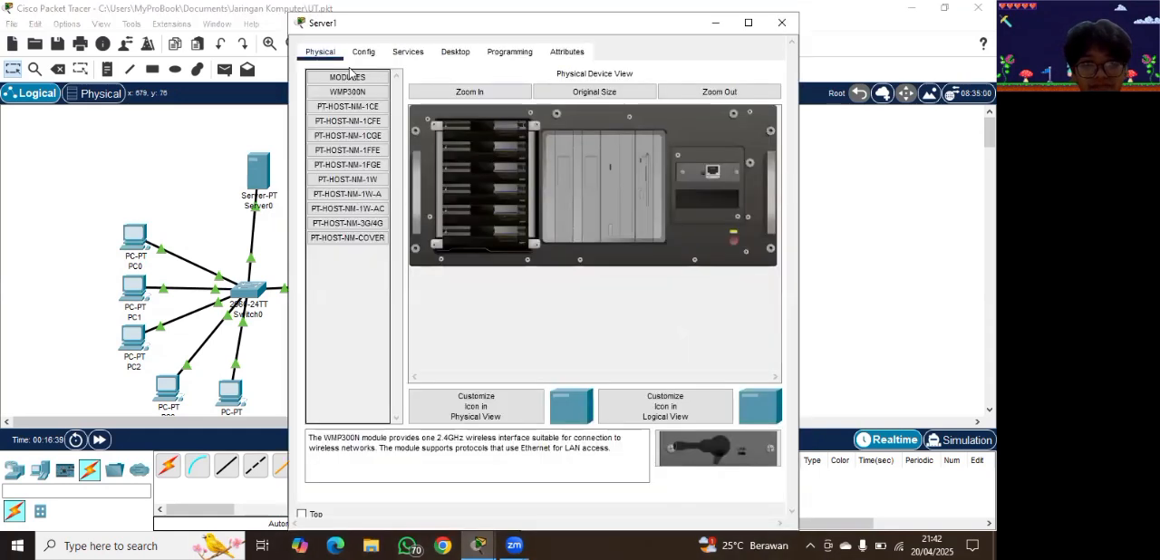
left_click(362, 57)
left_click(549, 193)
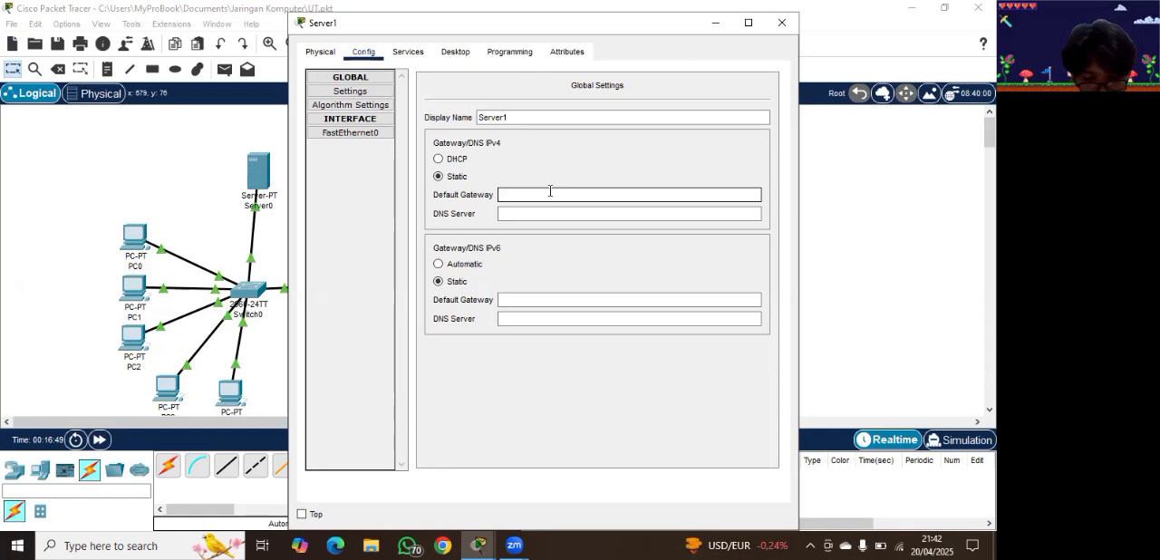
type("10")
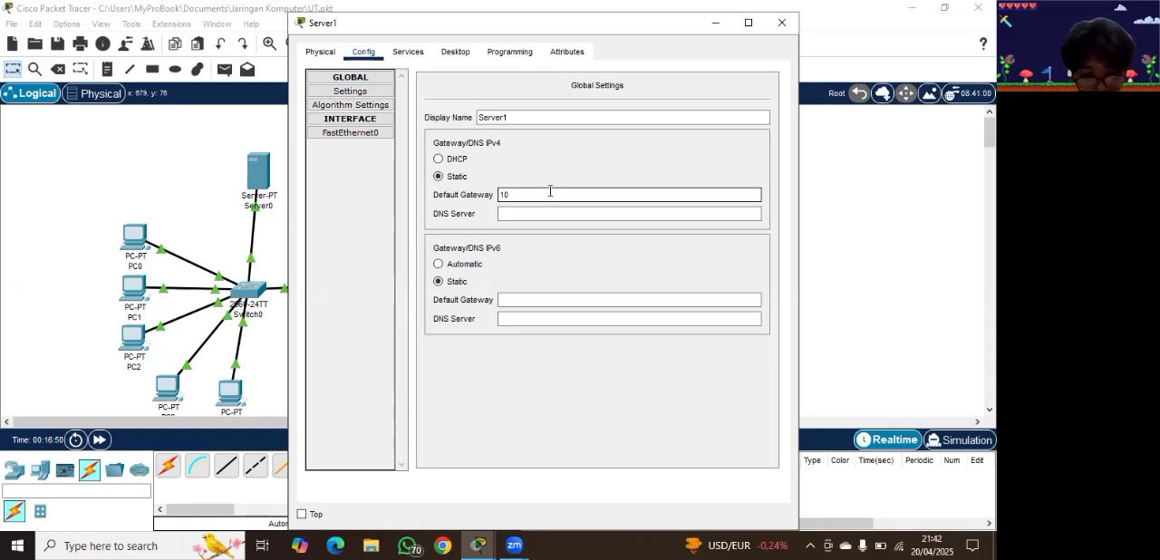
type(".1.2.1")
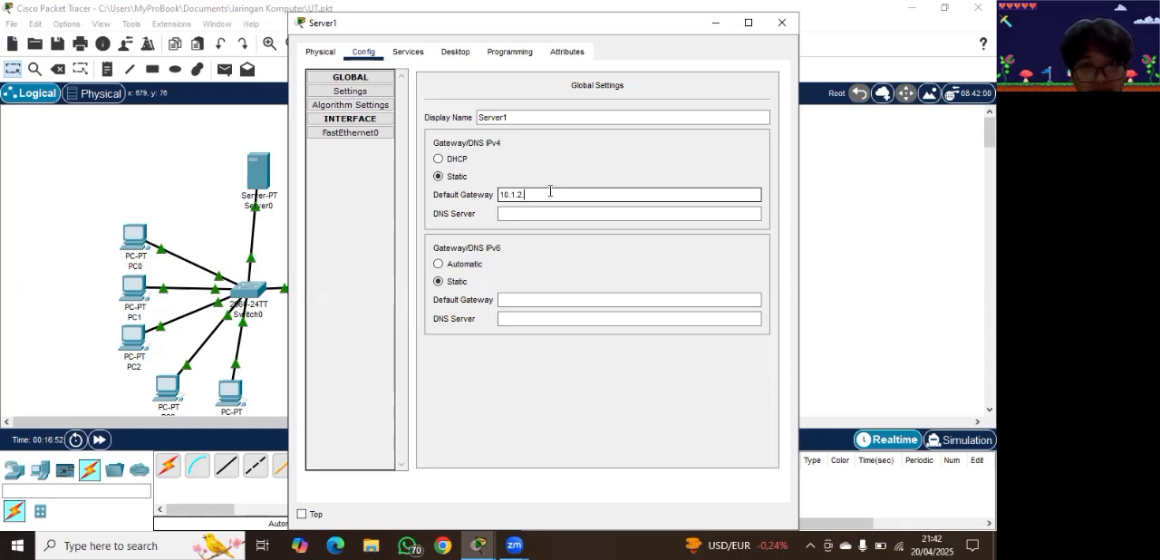
Step: Set Server1's IPv4 DNS server to 255.255.255.0 in the global settings
left_click(516, 214)
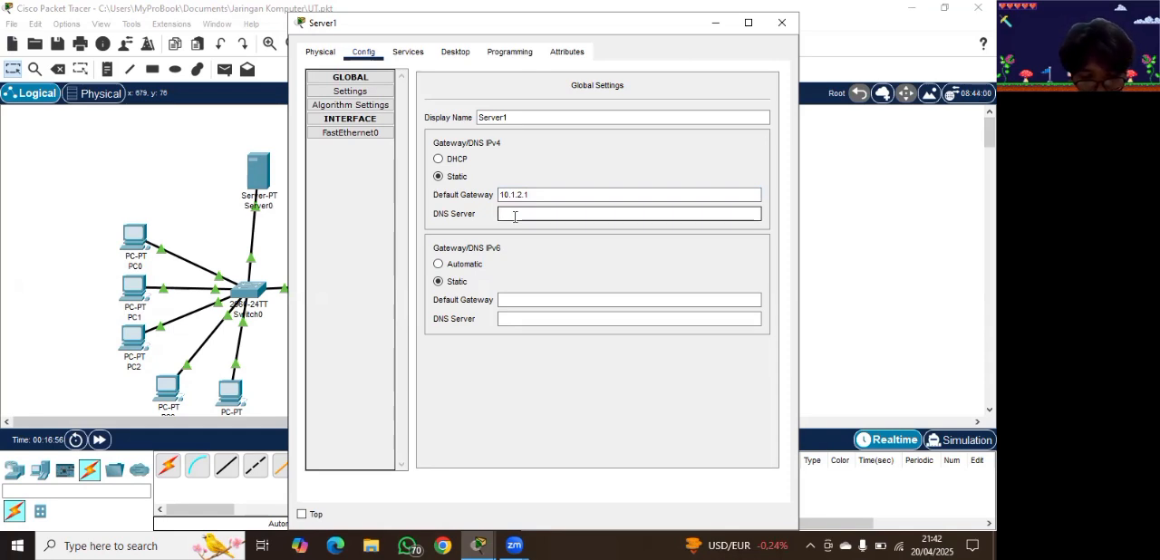
type("10")
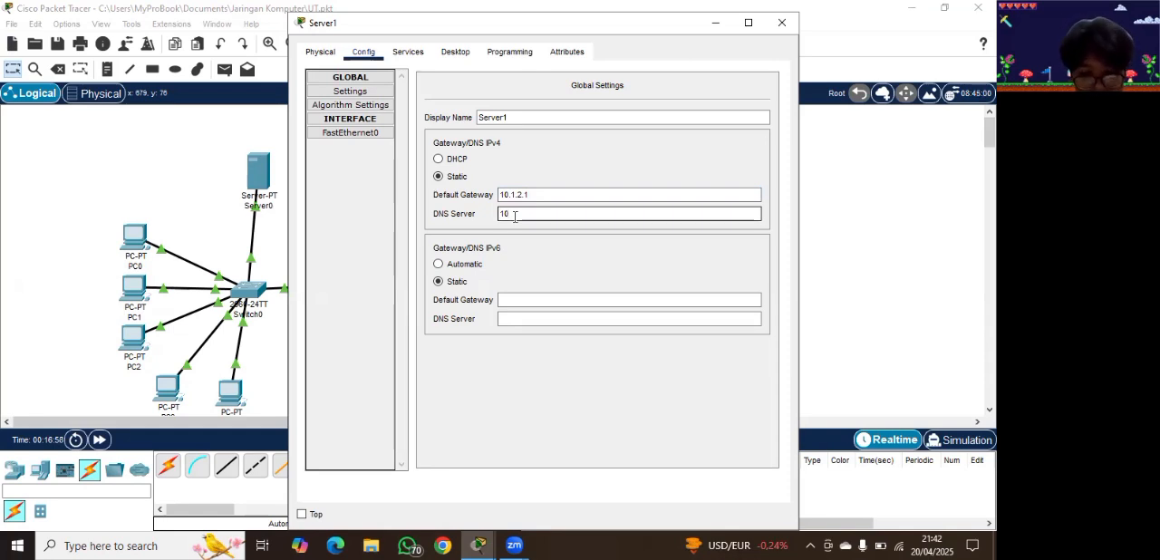
type(".1")
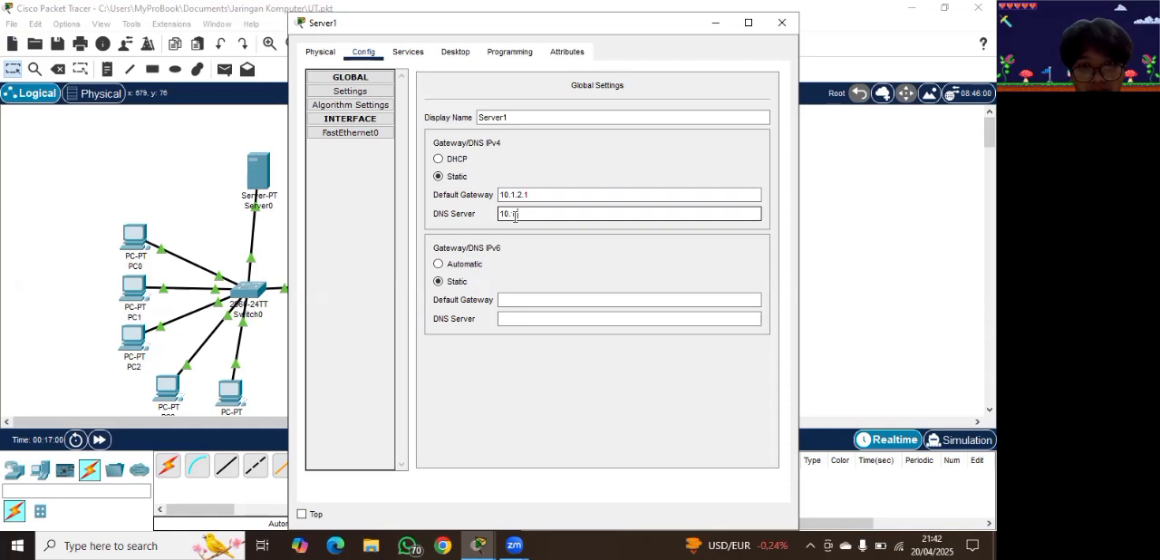
type("2")
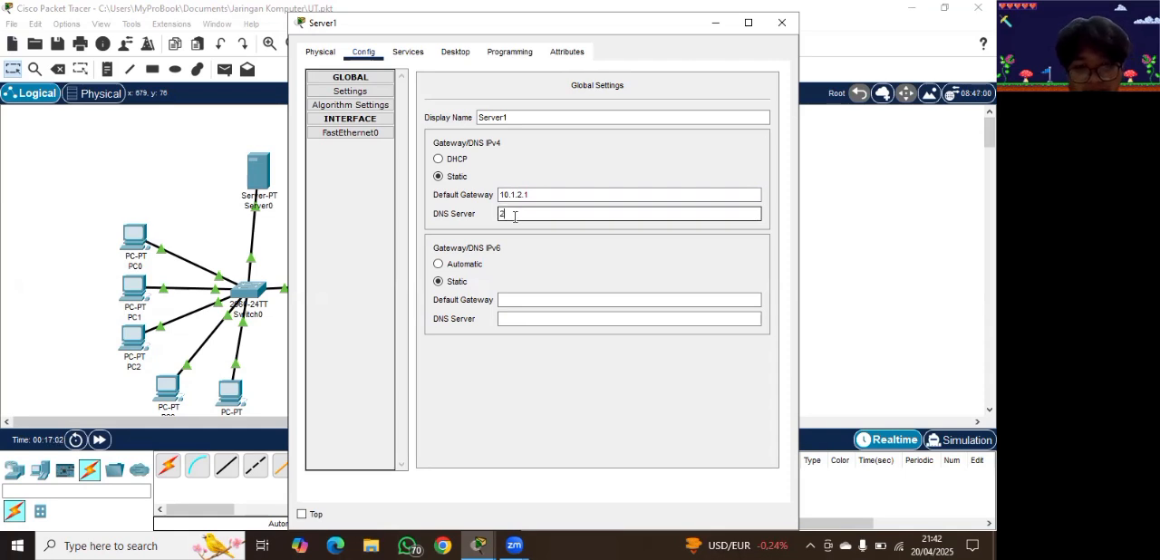
type("55.255.255.0")
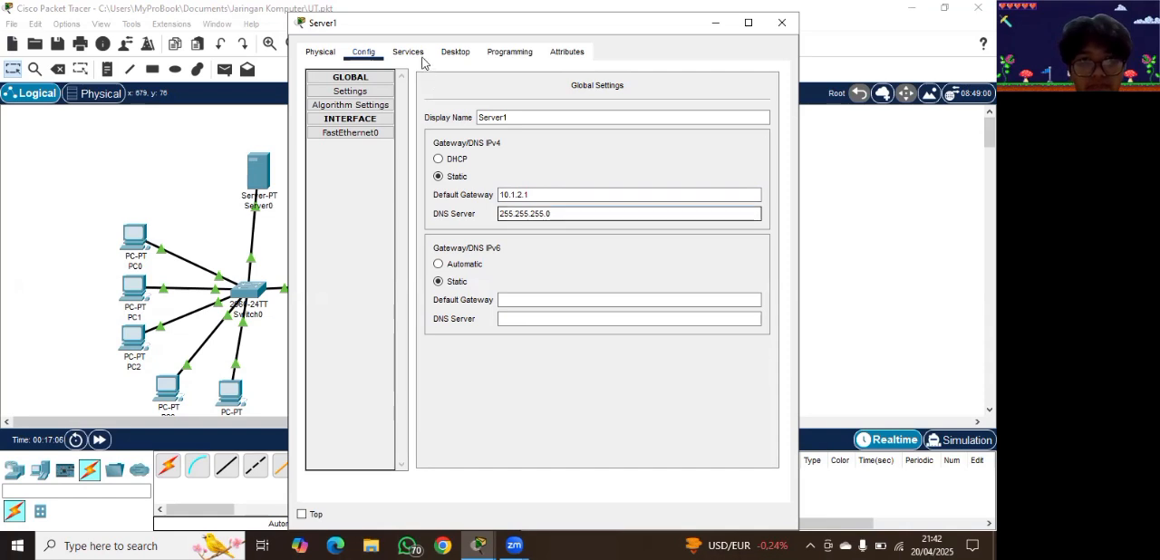
Step: Turn on Server1's DHCP service and clear the default gateway of serverPool
left_click(415, 56)
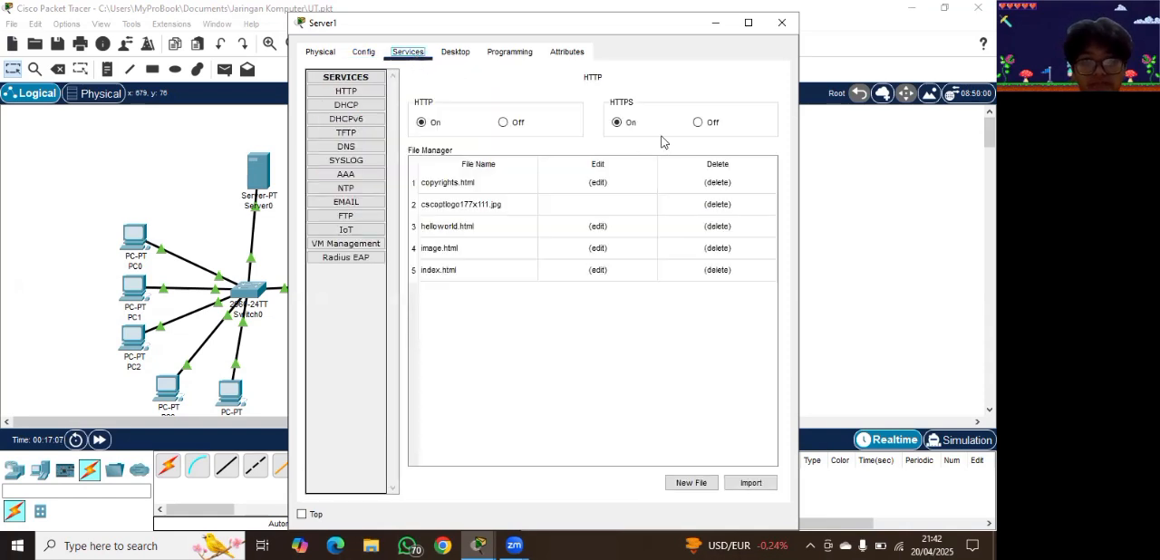
left_click(371, 109)
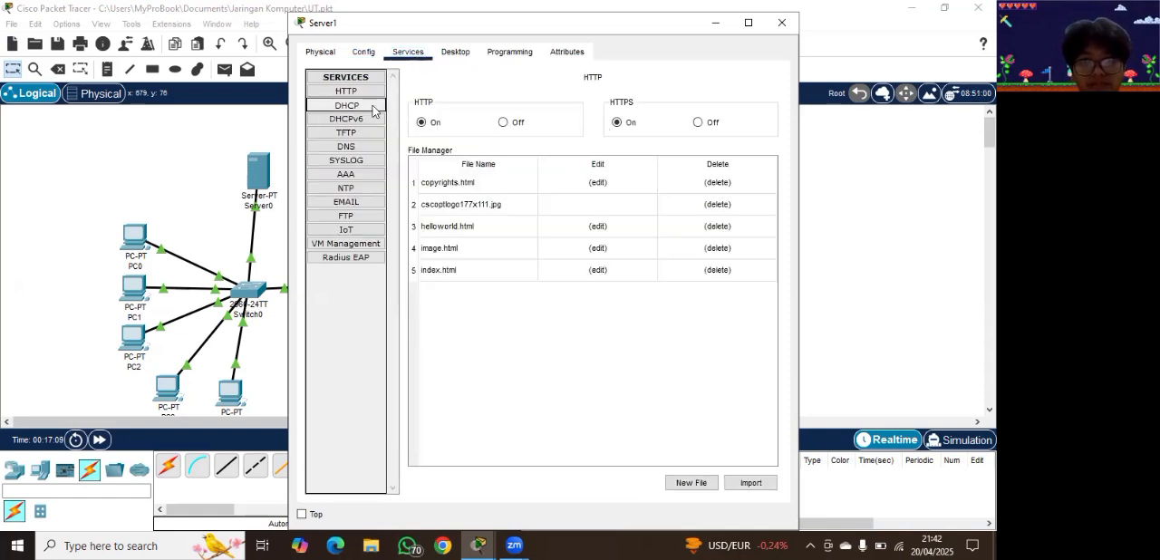
left_click(634, 107)
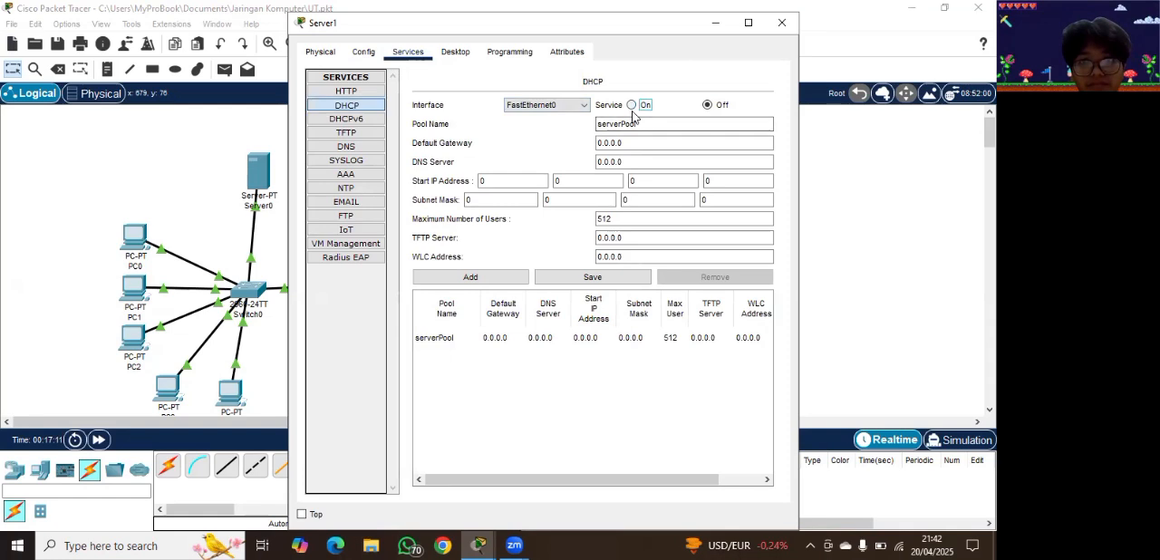
left_click(648, 142)
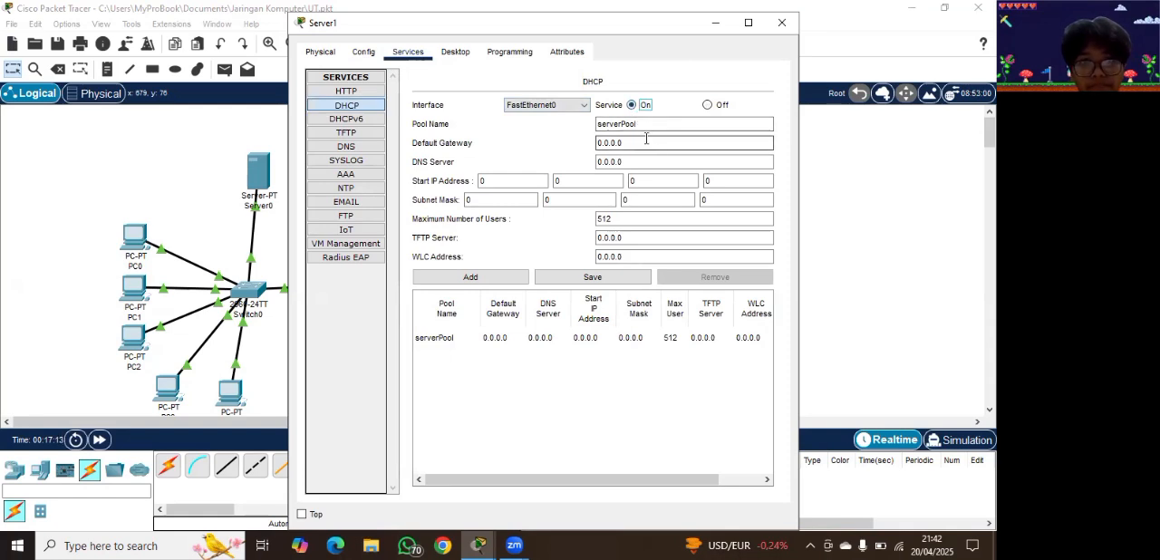
key("BackSpace")
key("BackSpace")
key("BackSpace")
key("BackSpace")
key("BackSpace")
key("BackSpace")
key("BackSpace")
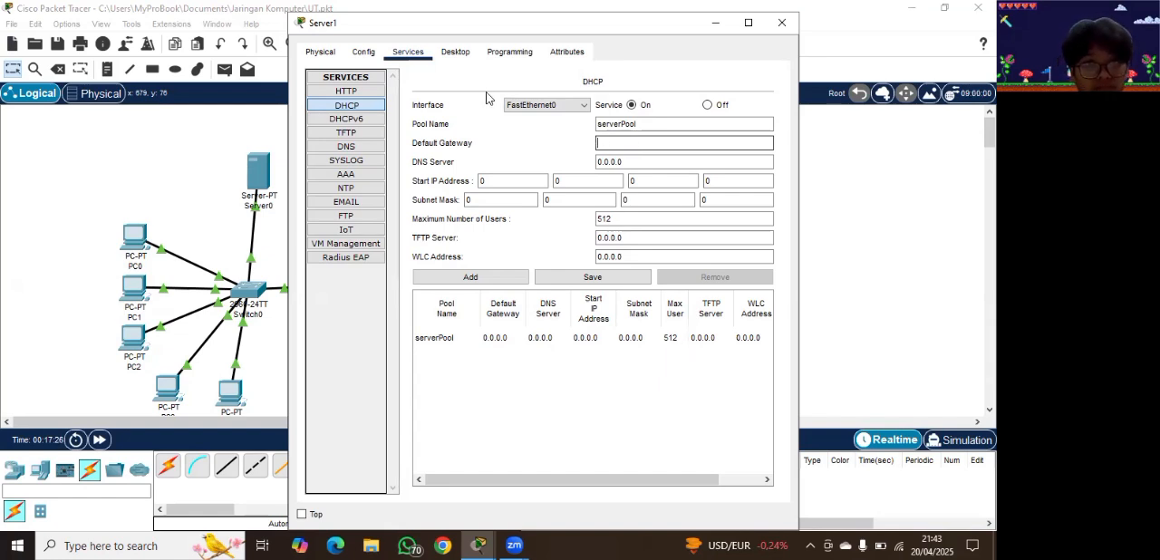
Step: Give Server1's FastEthernet0 interface the static IPv4 address 10.1.2.4 with subnet mask 255.0.0.0
left_click(323, 55)
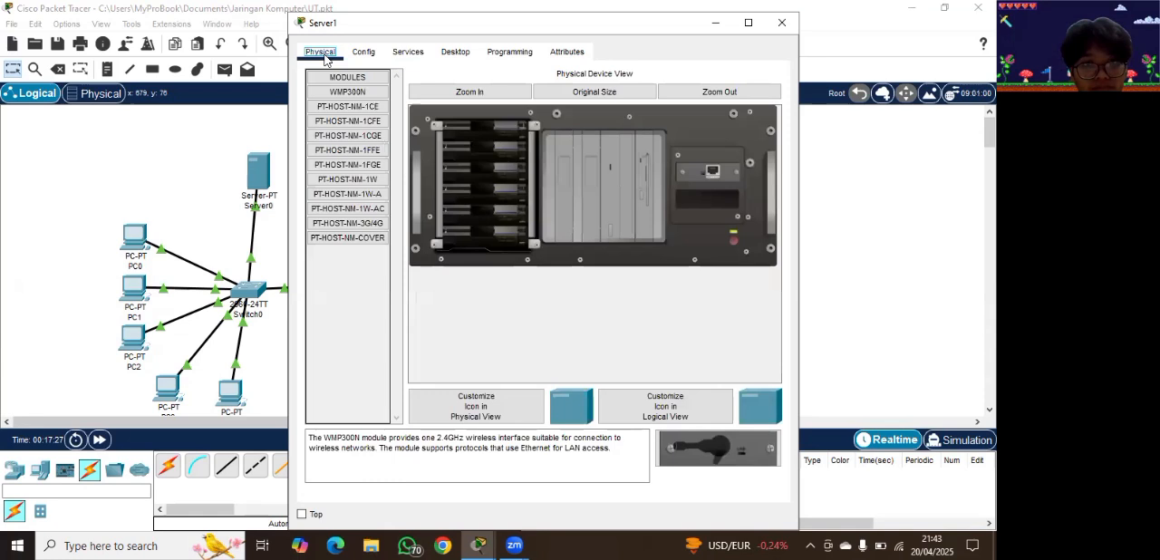
left_click(371, 56)
left_click(356, 136)
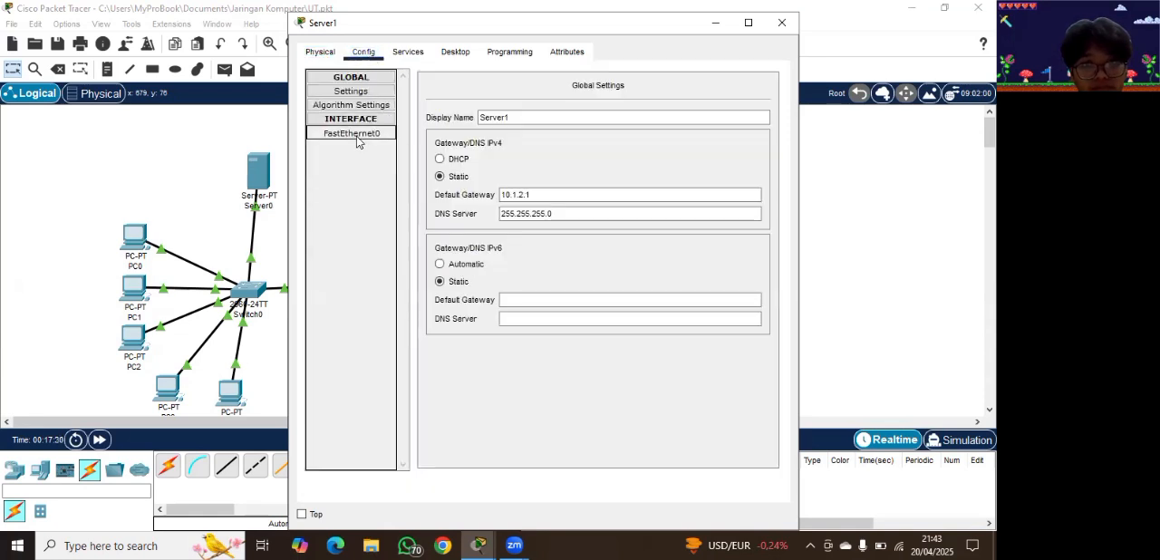
left_click(374, 136)
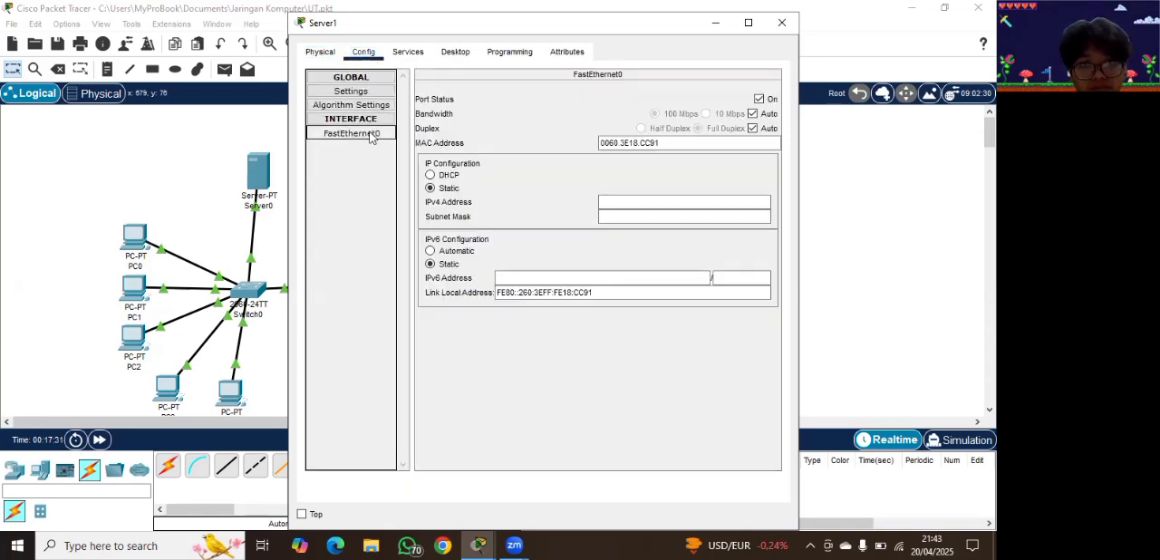
left_click(629, 202)
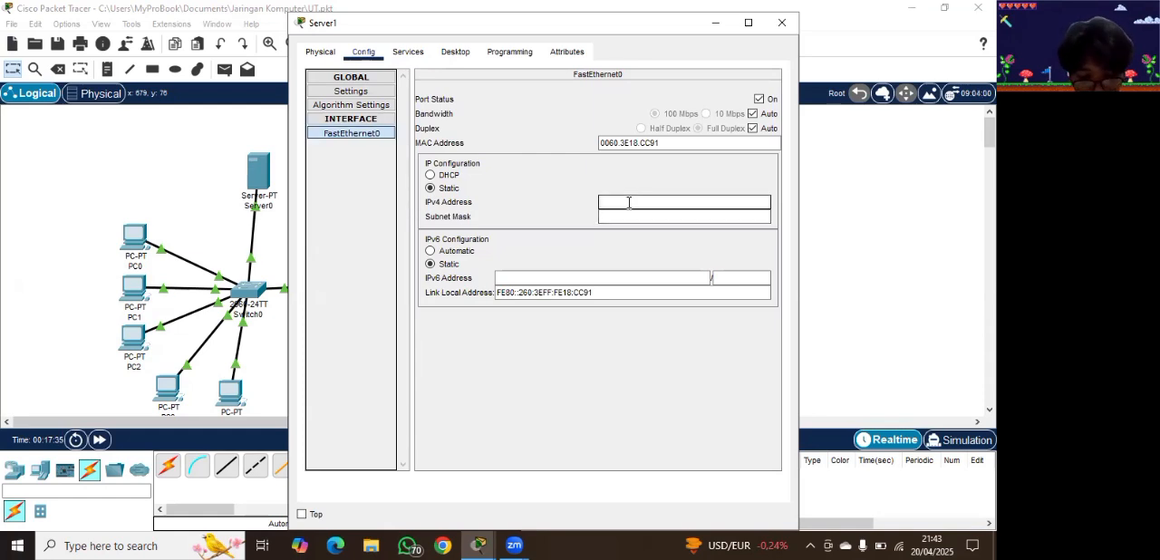
type("10.1")
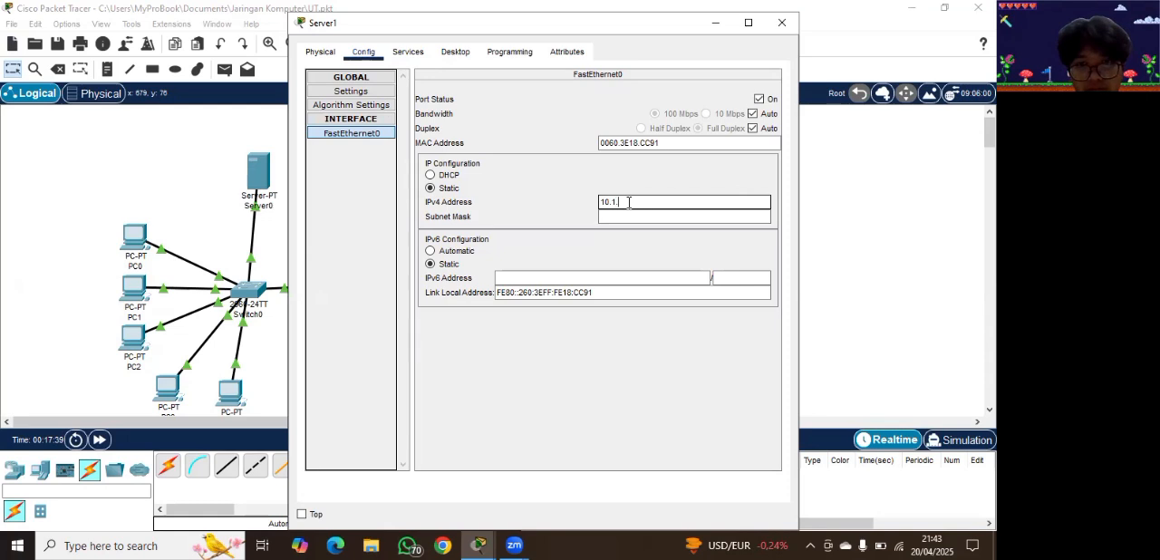
type(".")
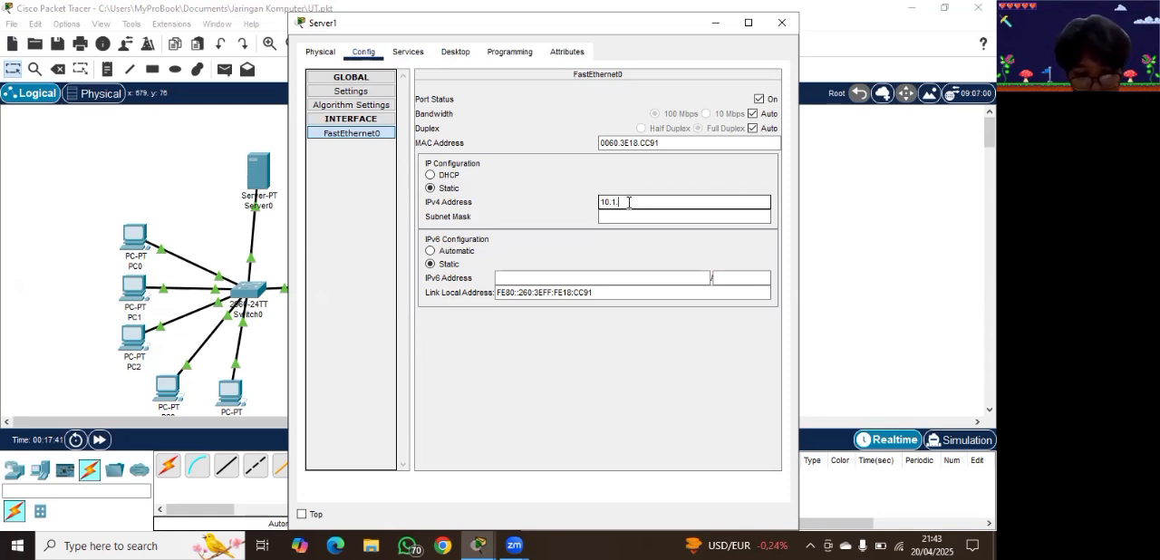
type("2")
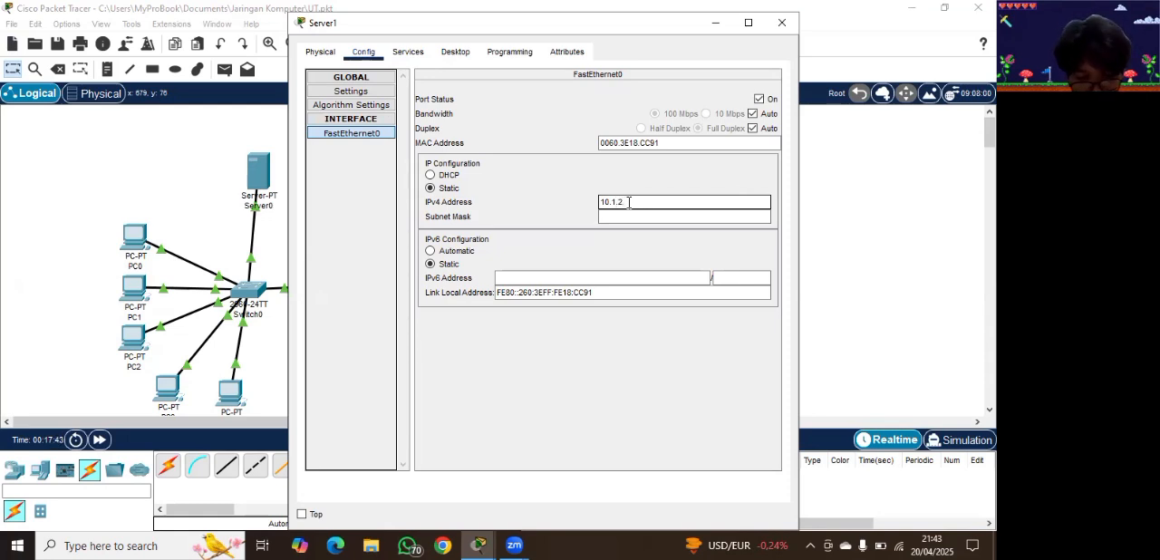
type(".4")
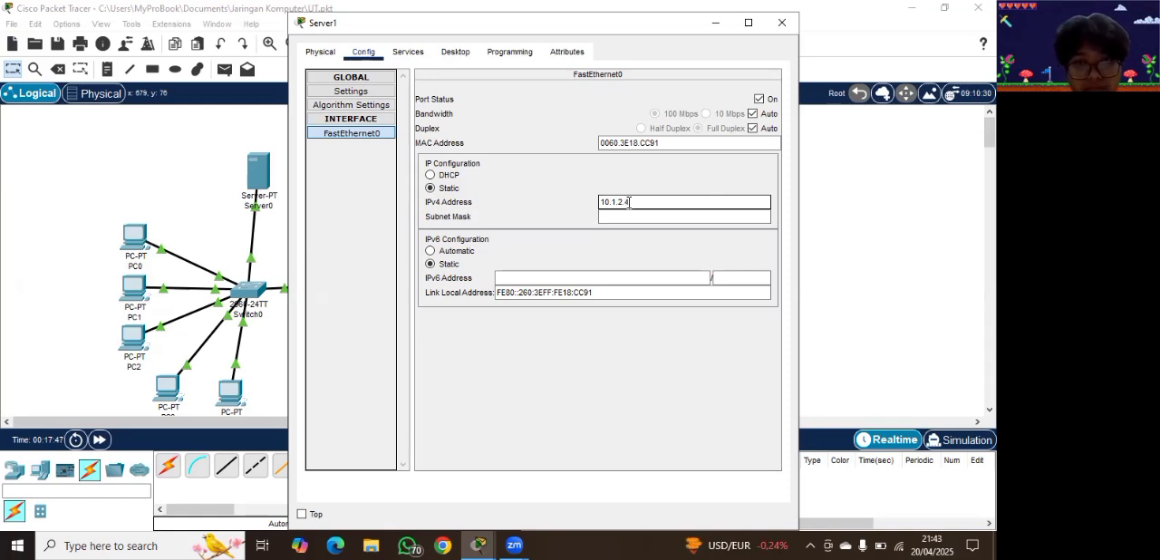
left_click(617, 216)
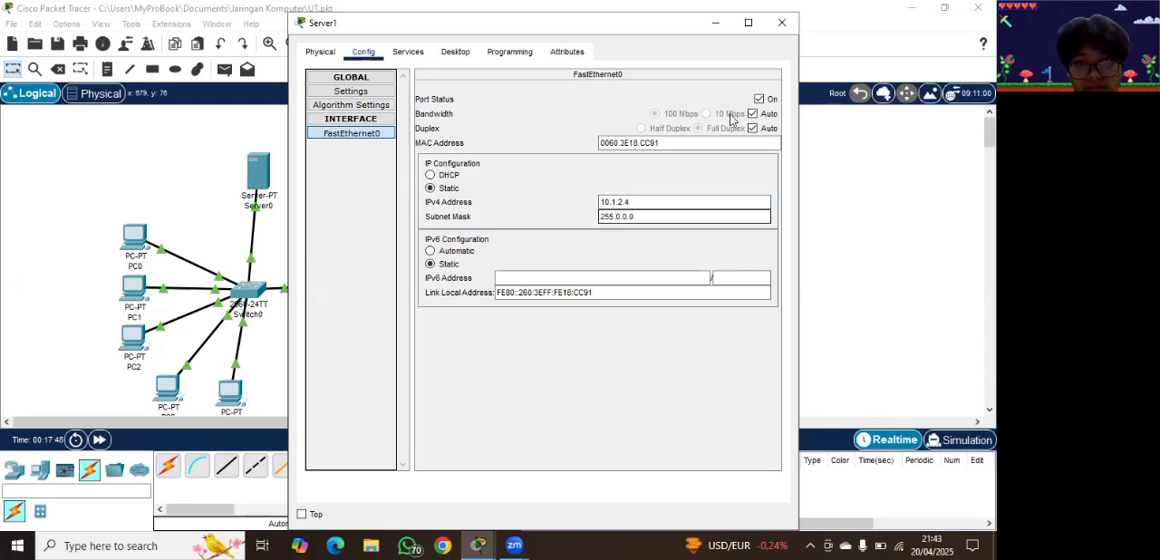
left_click(400, 54)
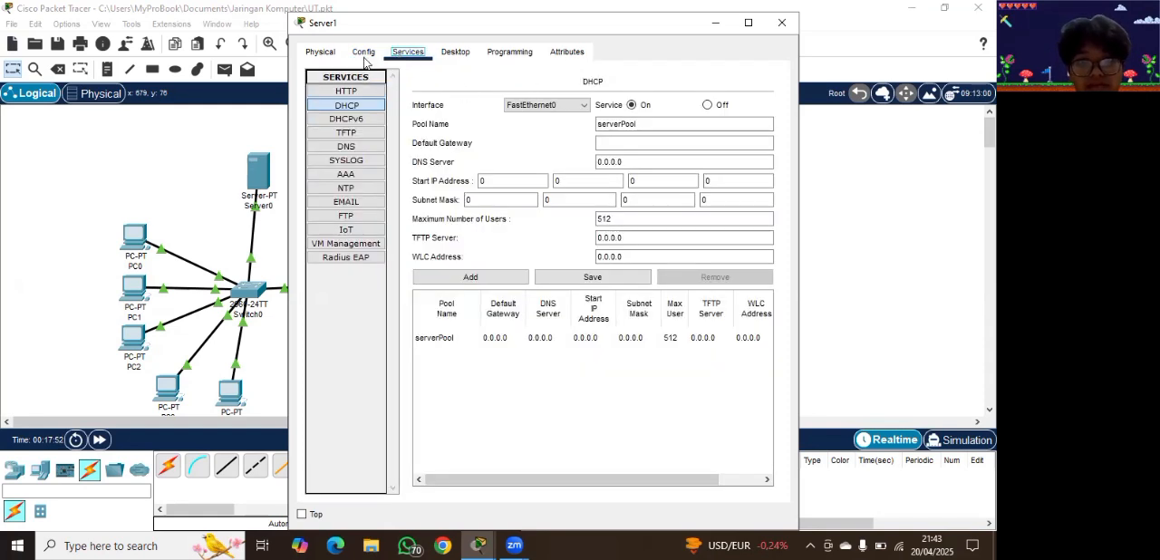
left_click(363, 55)
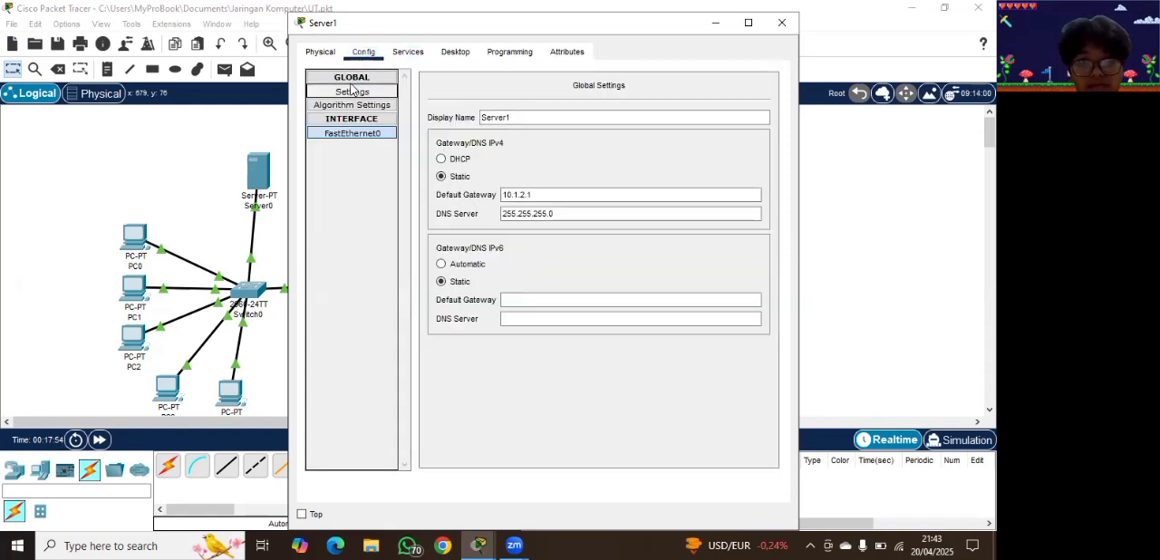
left_click(416, 57)
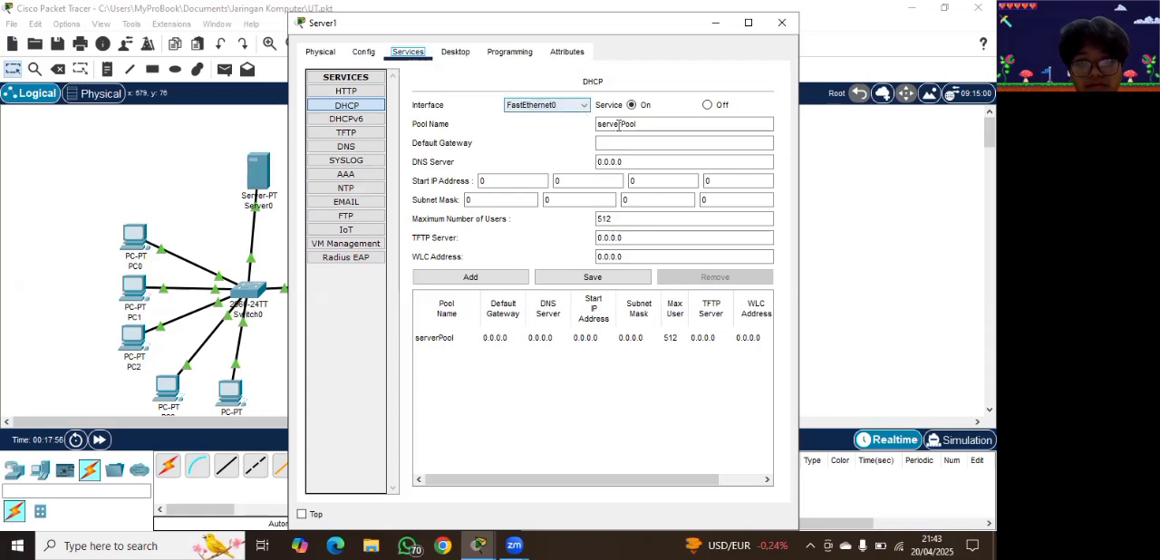
left_click(653, 126)
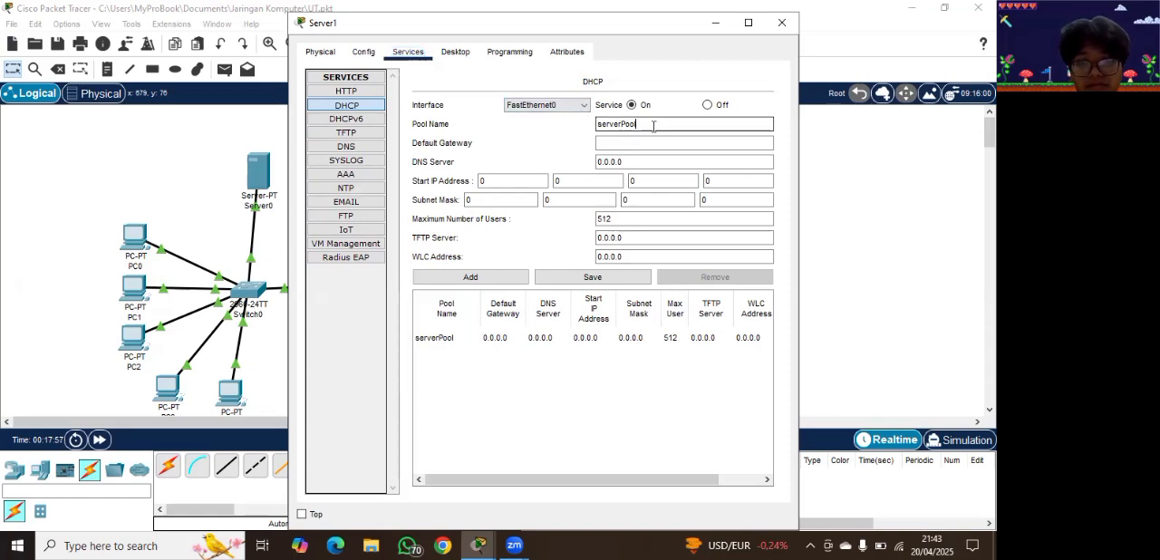
Step: Change the static IPv4 address of Server1's FastEthernet0 interface to 10.1.2.2
left_click(363, 52)
left_click(375, 132)
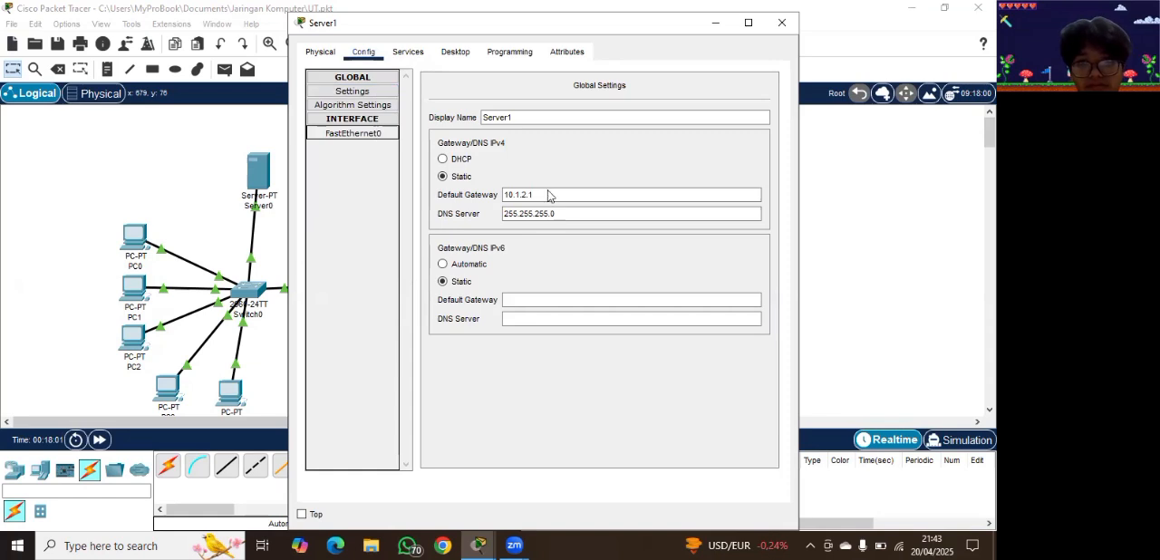
left_click(639, 201)
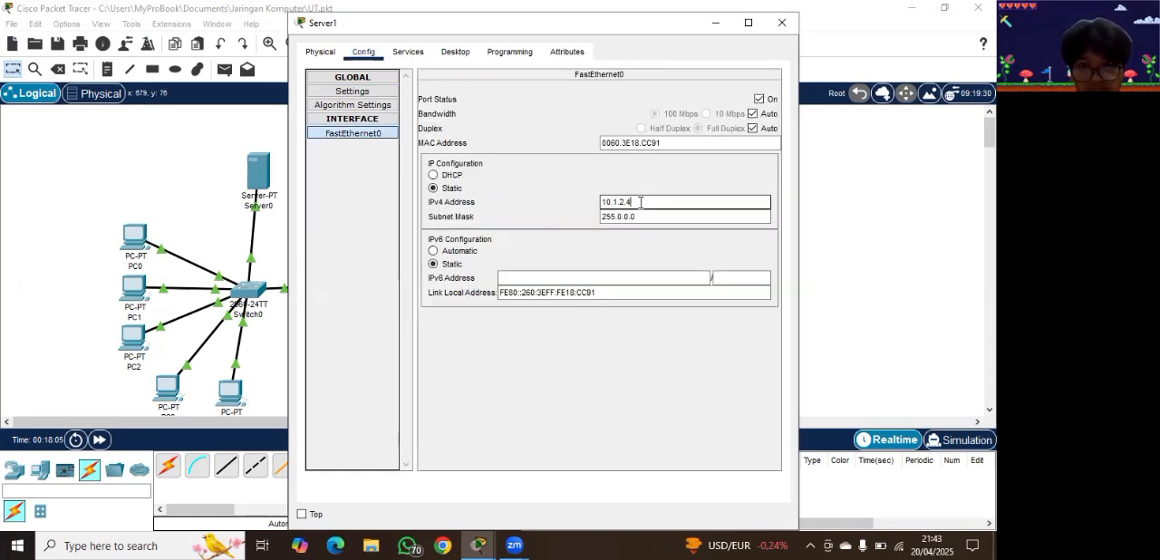
key("BackSpace")
key("BackSpace")
type(".1")
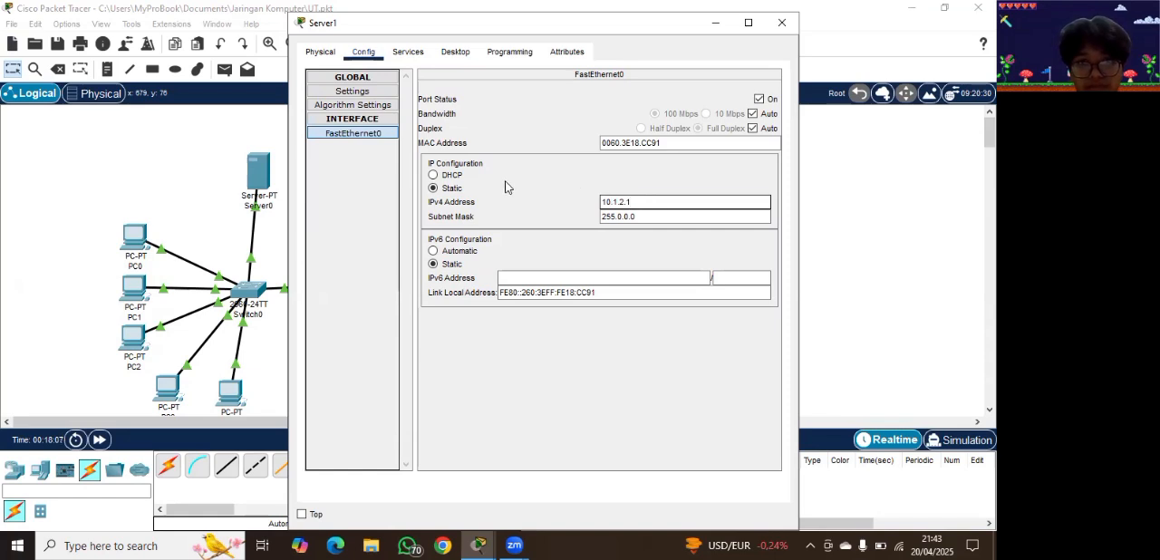
left_click(359, 167)
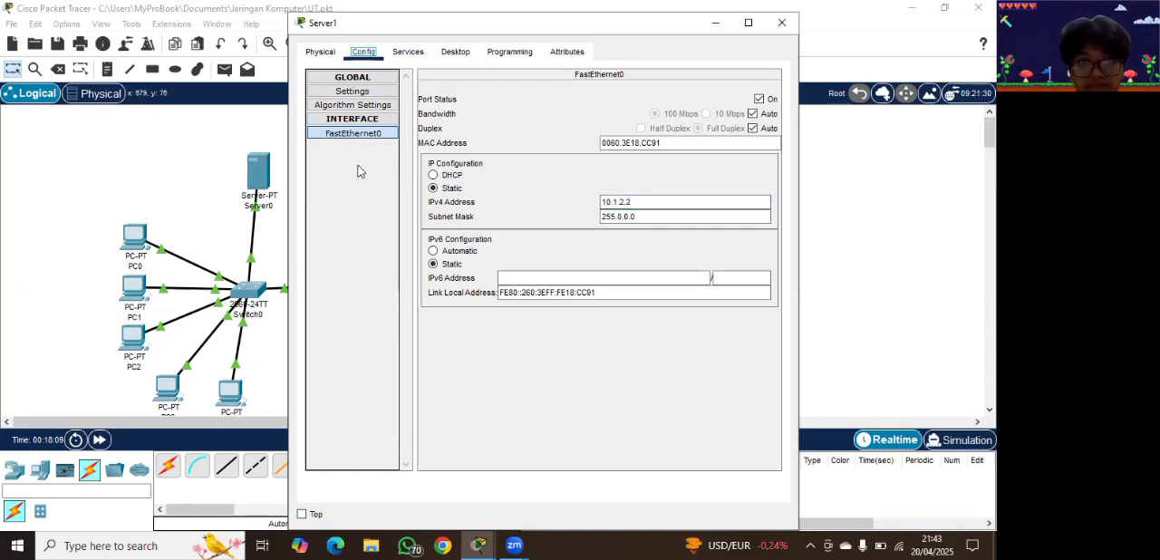
Step: Set the default gateway of Server1's DHCP pool serverPool to 10.1.2.1
left_click(419, 55)
left_click(628, 143)
type("10.1.2.1")
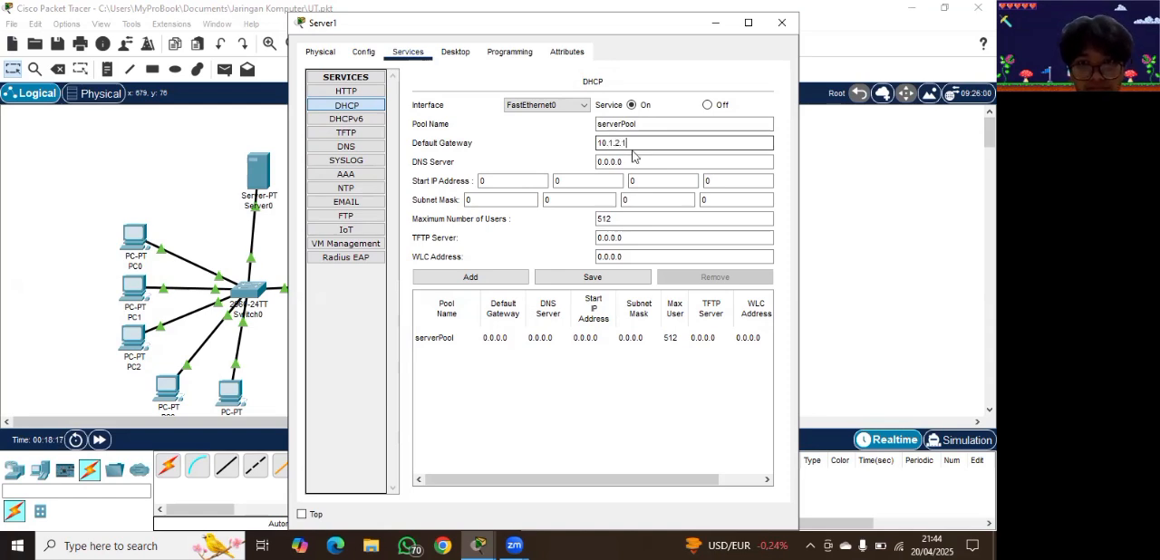
Step: Set the DNS server of Server1's DHCP pool to 255.255.255.0
left_click(646, 160)
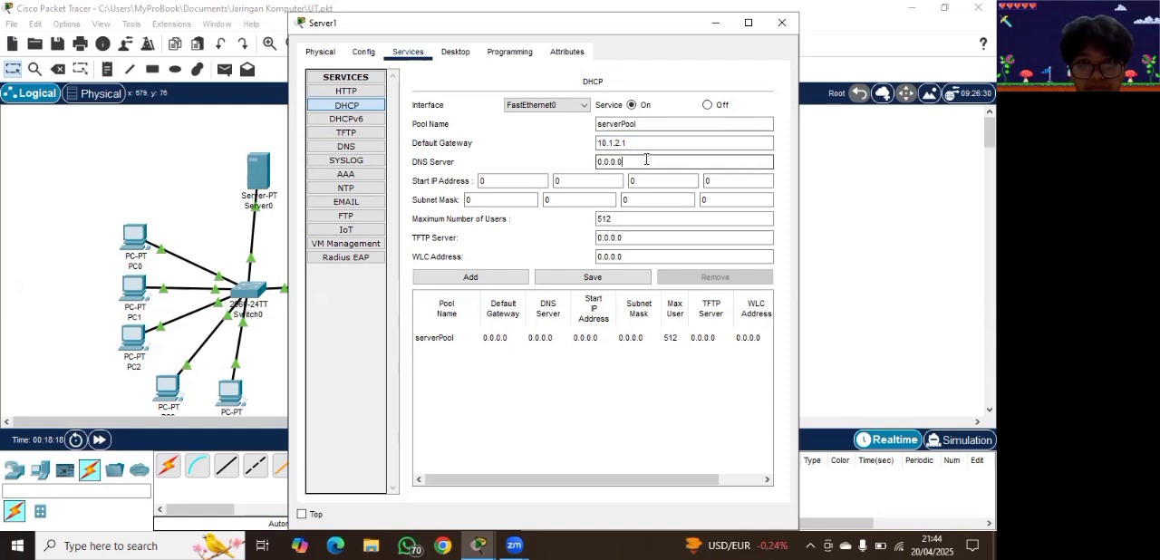
key("BackSpace")
key("BackSpace")
key("BackSpace")
key("BackSpace")
key("BackSpace")
key("BackSpace")
type("255")
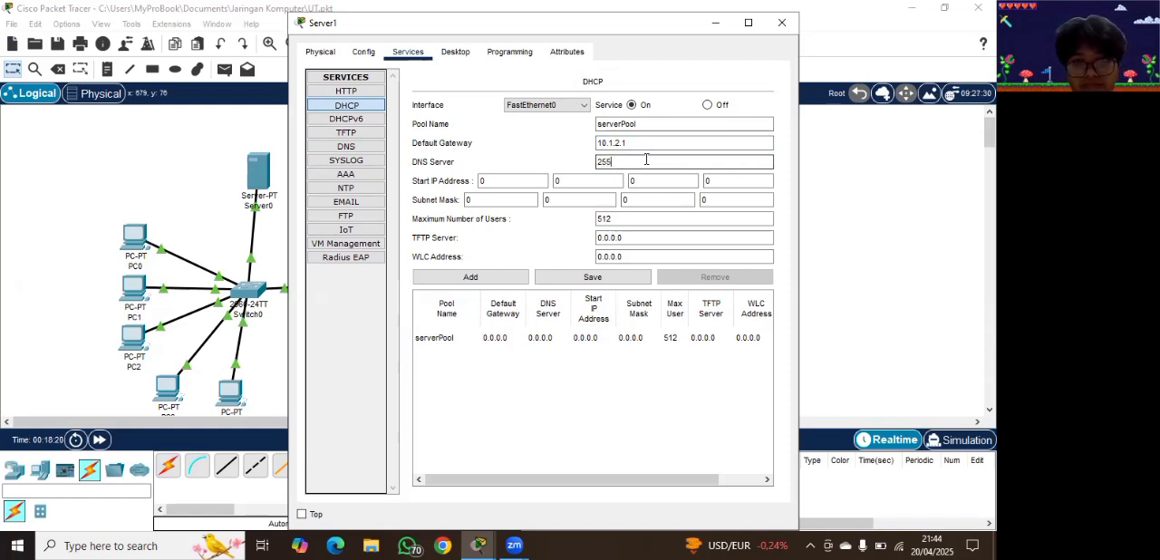
type(".2")
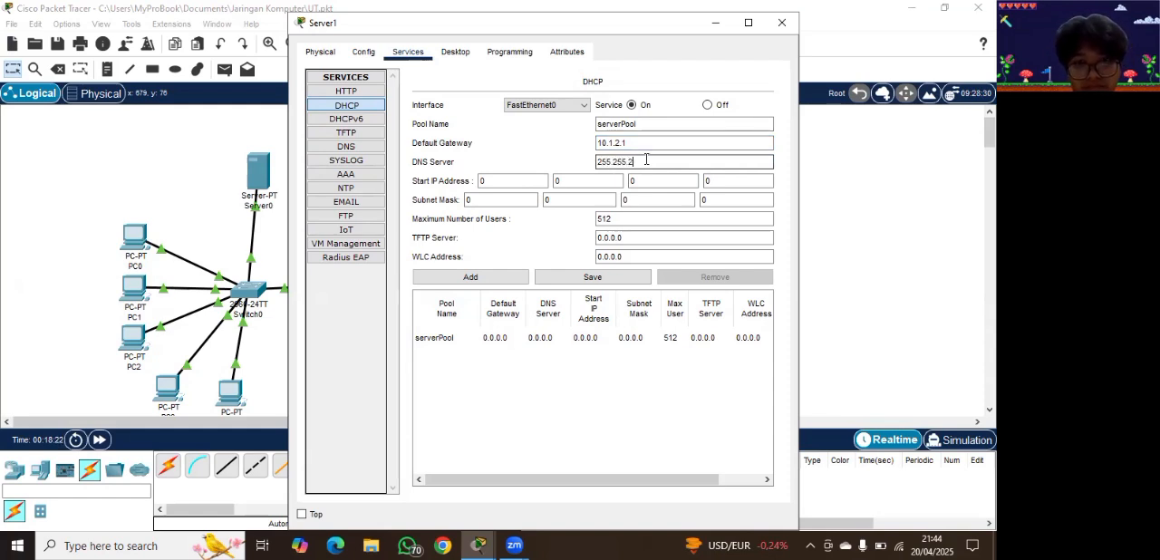
type("55.0")
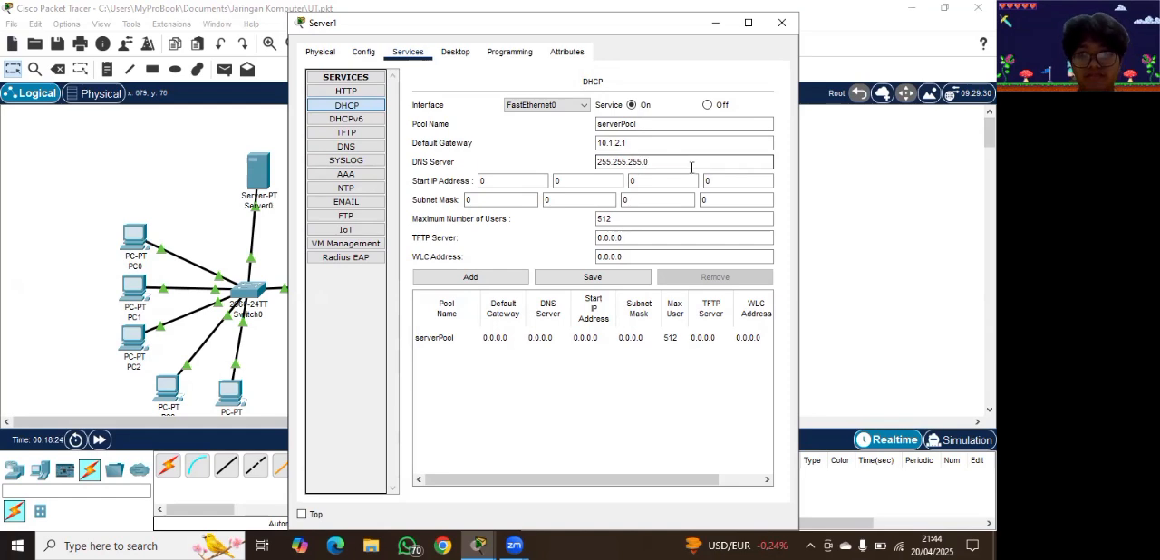
Step: Set the last octet of the pool's start IP address to 10 and maximum users to 100, and save Server1's serverPool
left_click(723, 183)
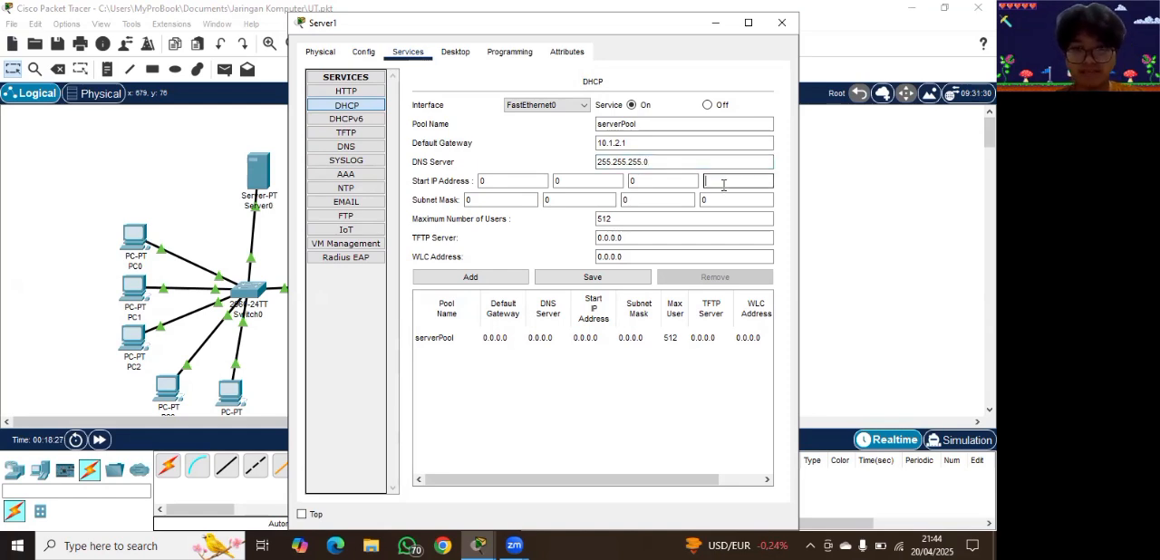
left_click(638, 222)
key("BackSpace")
key("BackSpace")
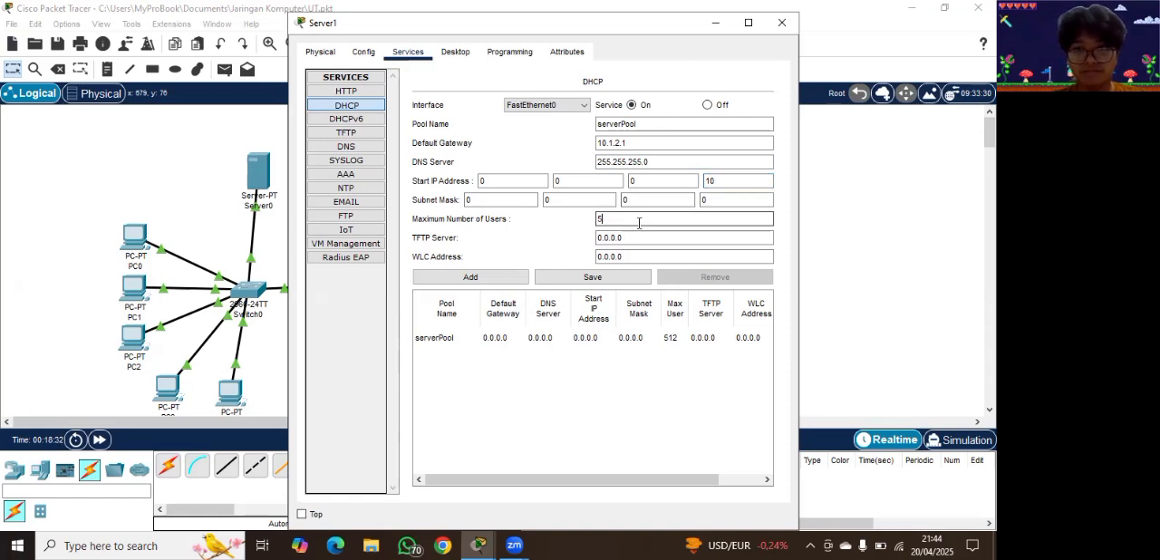
type("100")
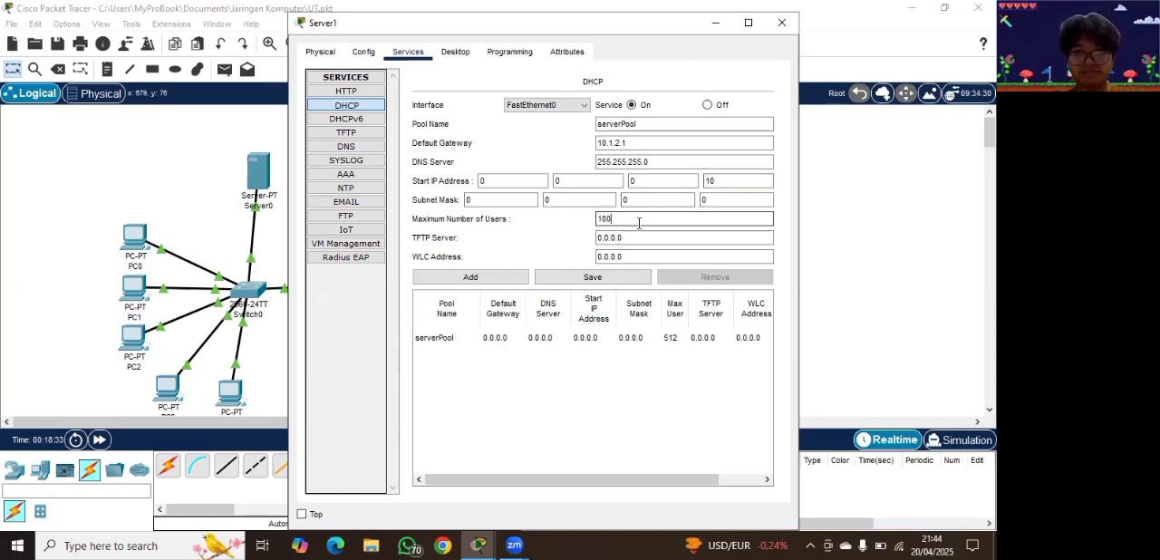
left_click(609, 280)
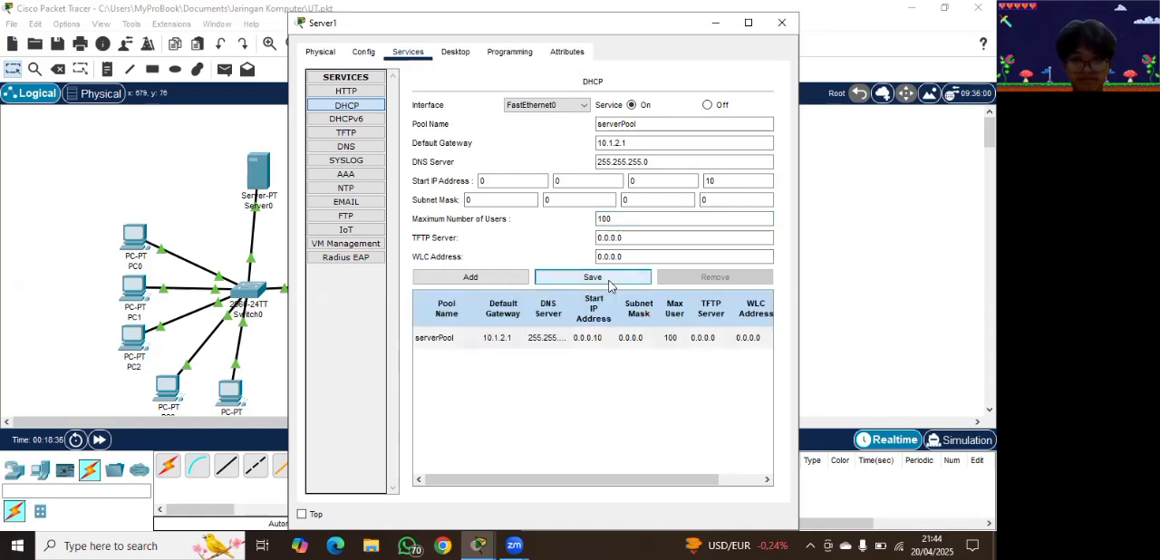
left_click(831, 220)
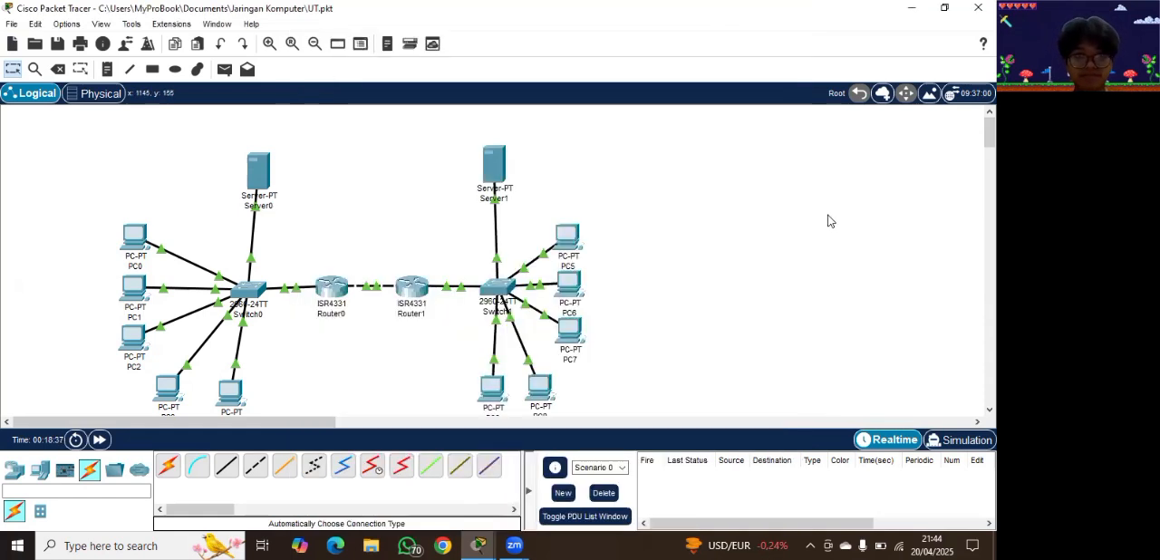
Step: Open Server0 and review its DHCP pool, global gateway and DNS settings, and FastEthernet0 interface configuration
left_click(262, 167)
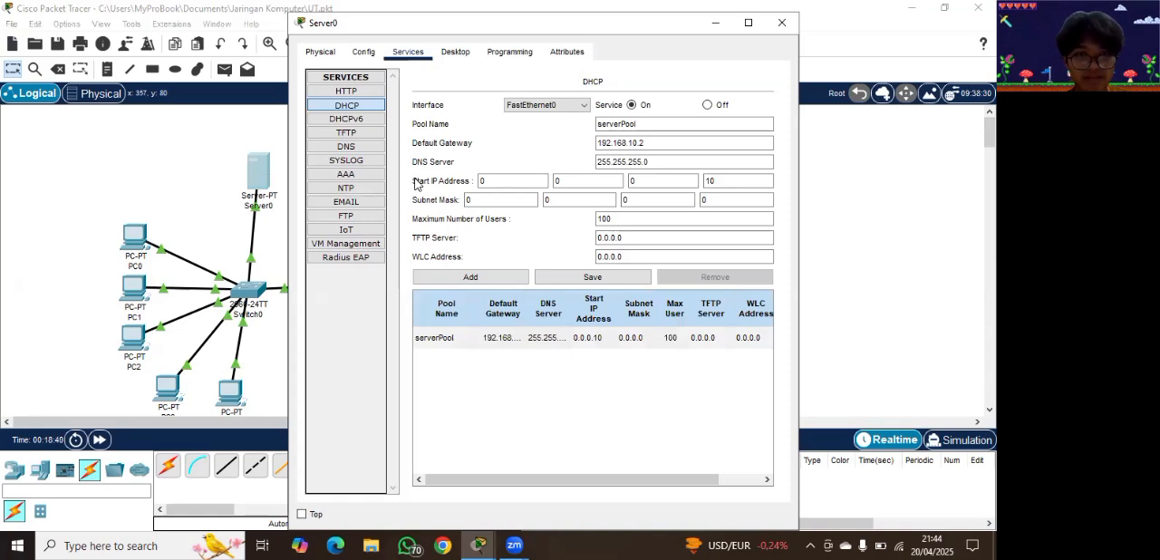
left_click(365, 55)
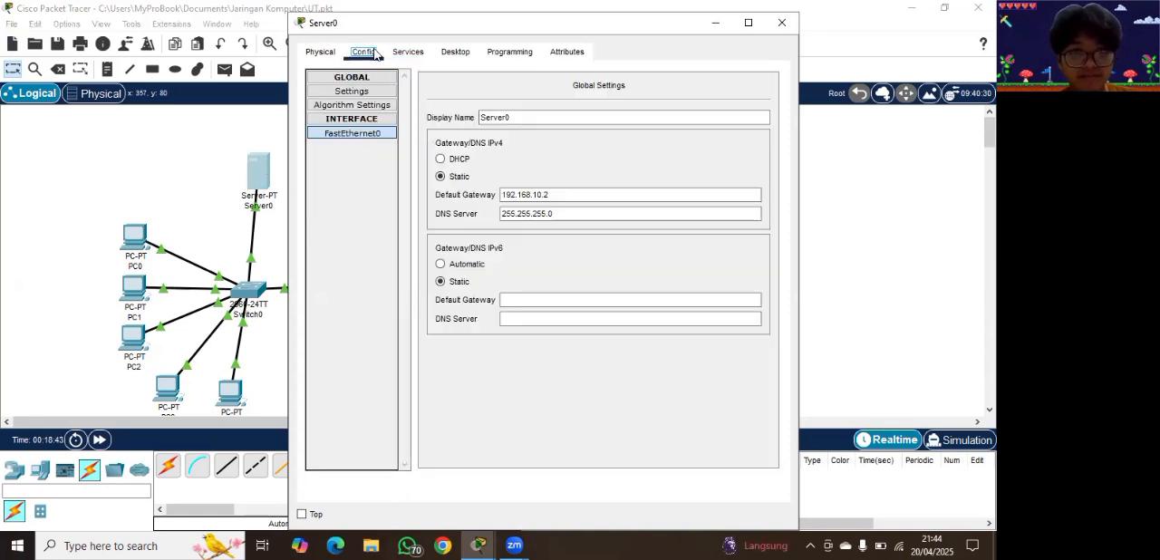
left_click(389, 134)
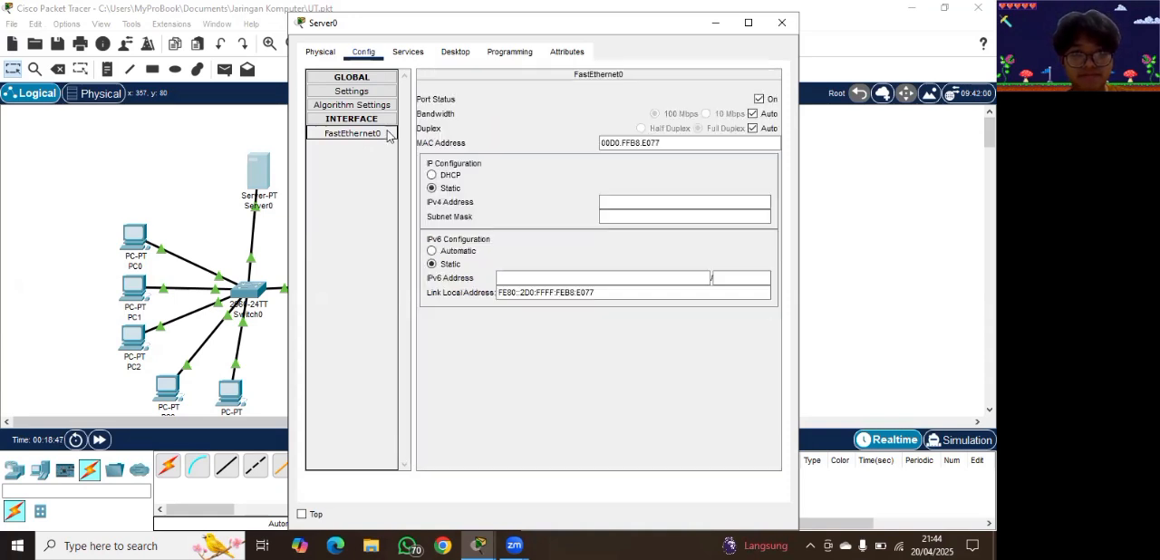
left_click(398, 53)
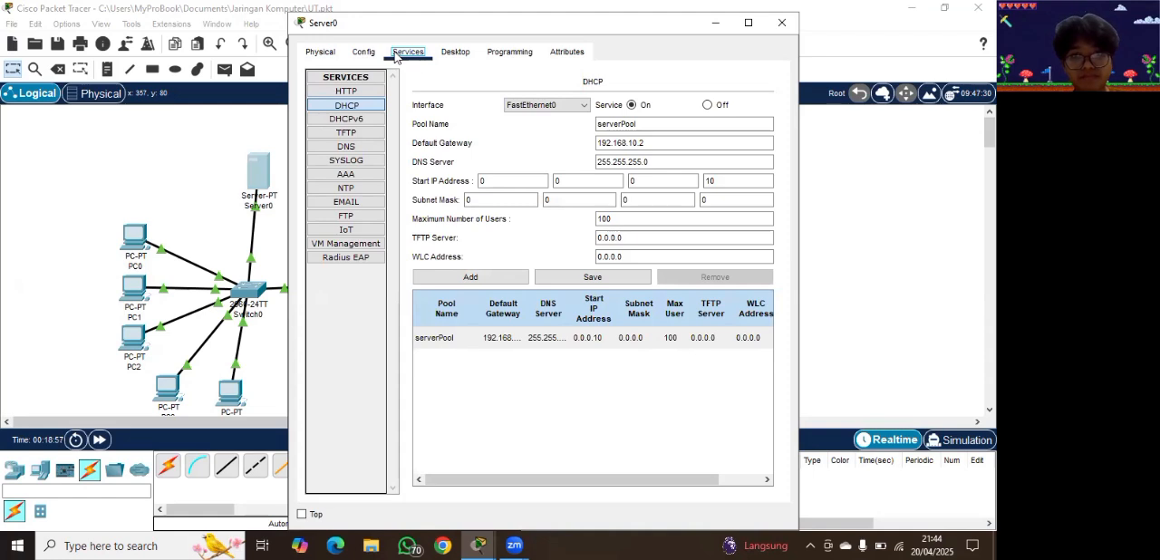
left_click(374, 57)
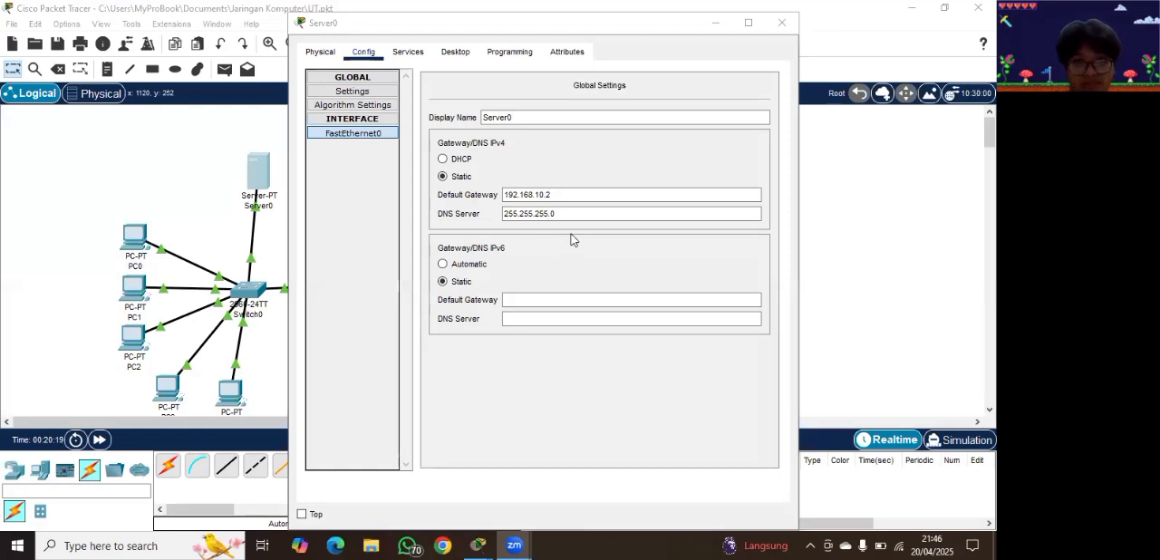
Step: Give Server0's FastEthernet0 interface the static IPv4 address 192.168.10.1 with subnet mask 255.255.255.0
left_click(385, 135)
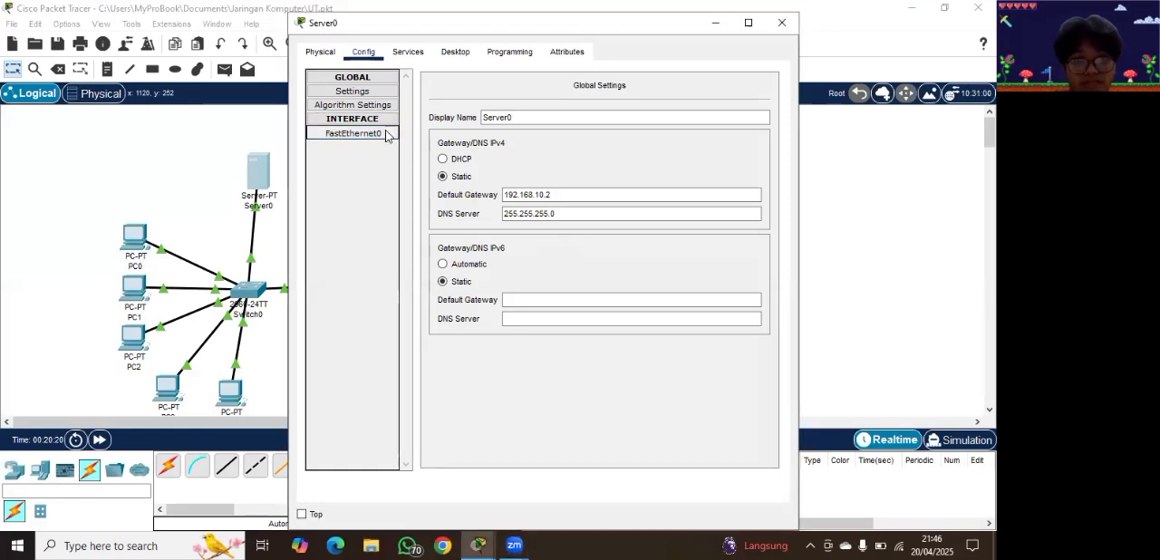
left_click(343, 138)
left_click(660, 204)
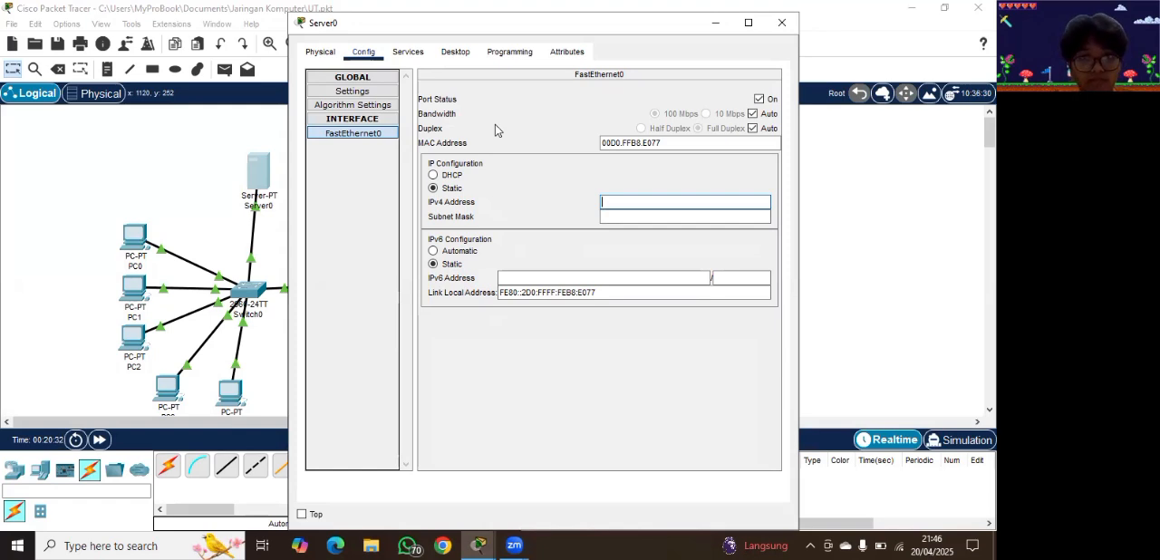
type("192")
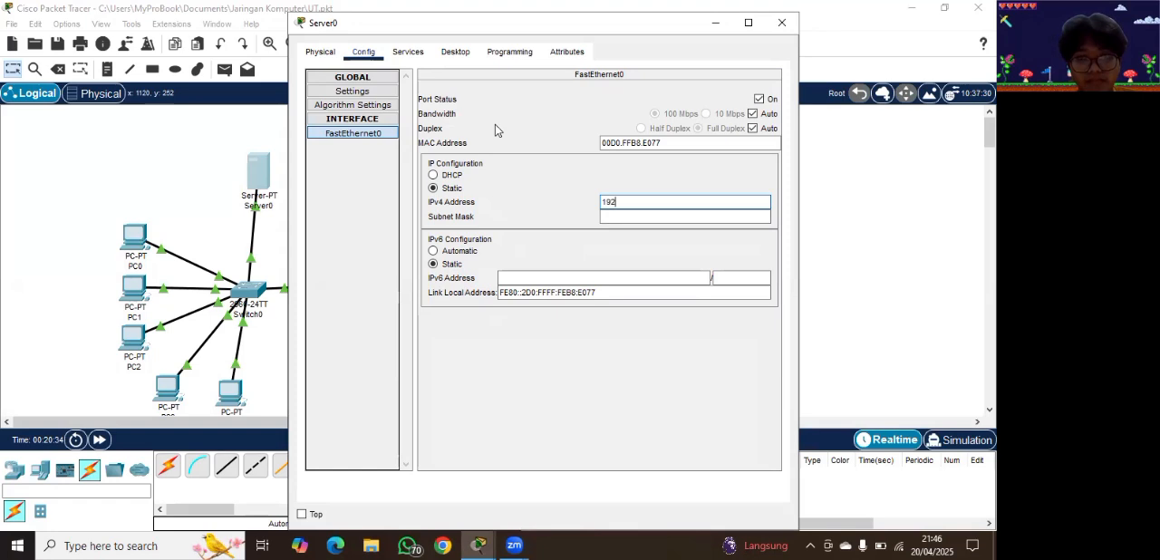
type(".168.10")
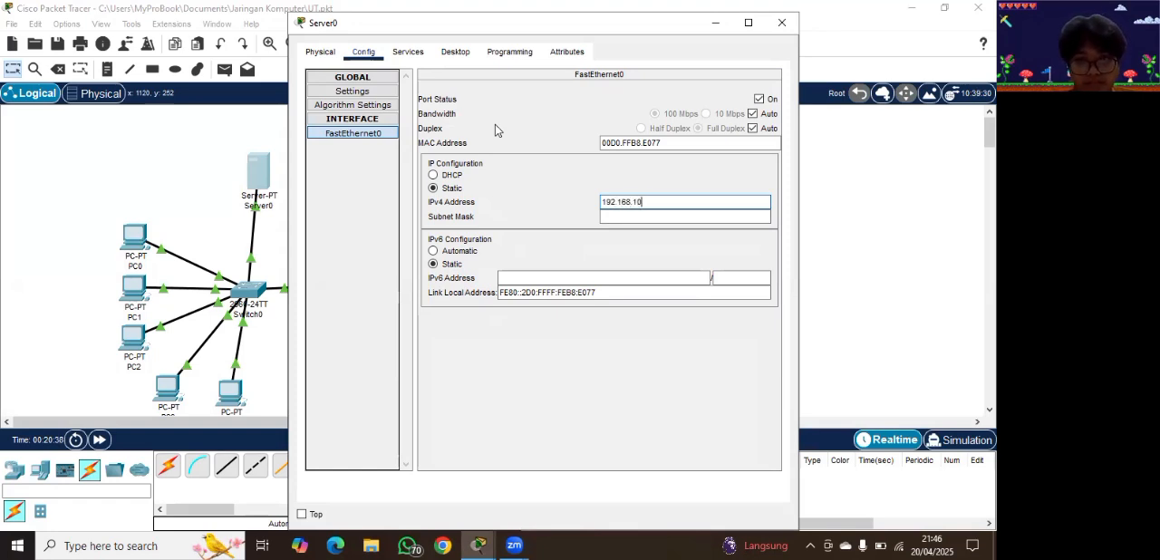
type(".")
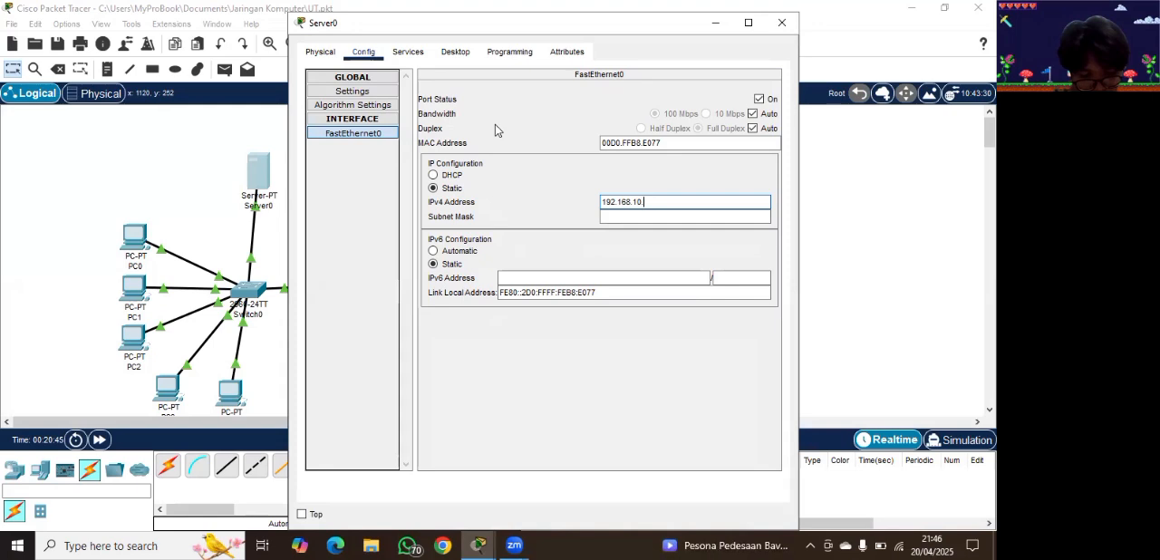
type("2")
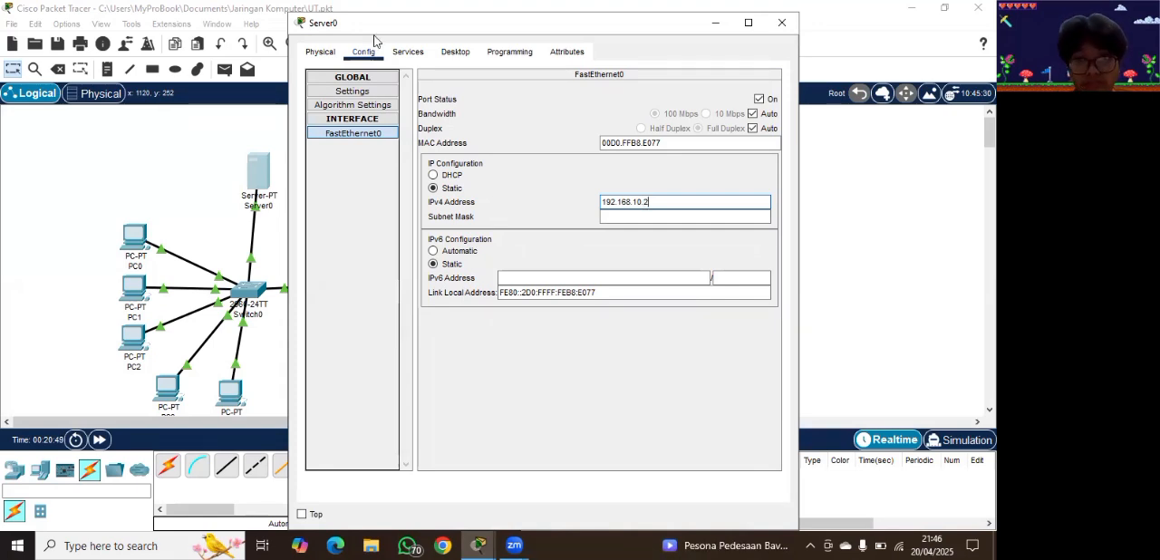
left_click(368, 80)
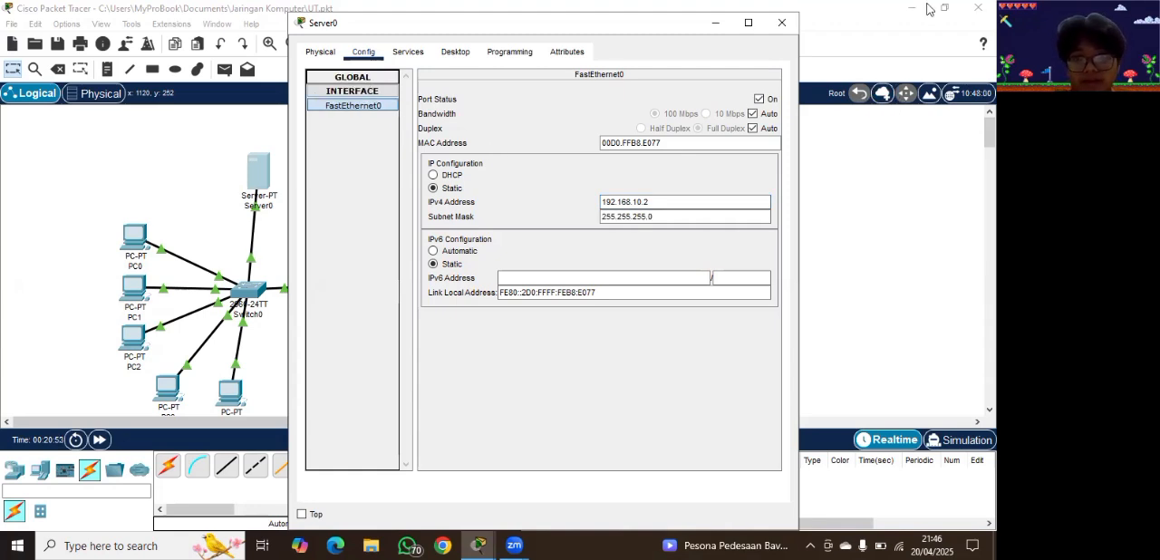
left_click(659, 206)
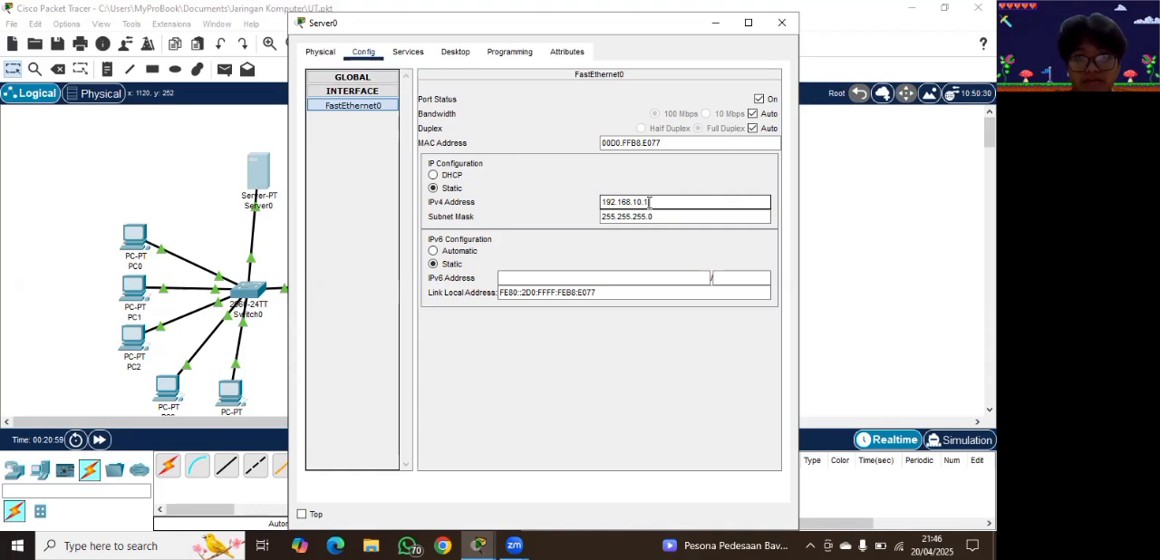
Step: Enter 192.168.10.1 as the default gateway of Server0's DHCP pool and return to the network topology
left_click(455, 51)
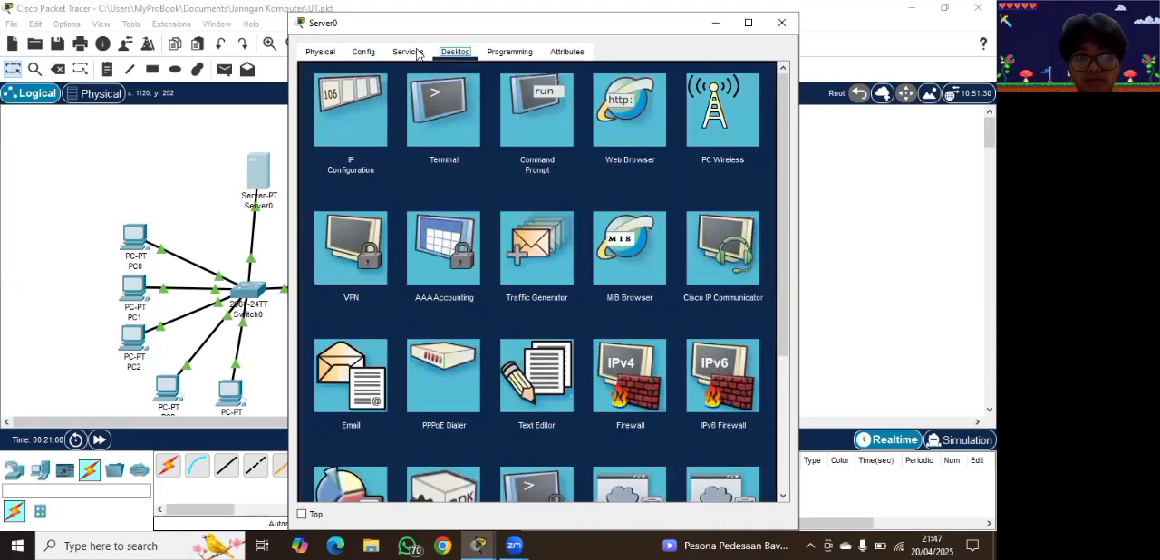
left_click(408, 52)
left_click(670, 144)
type("192.168.10.1")
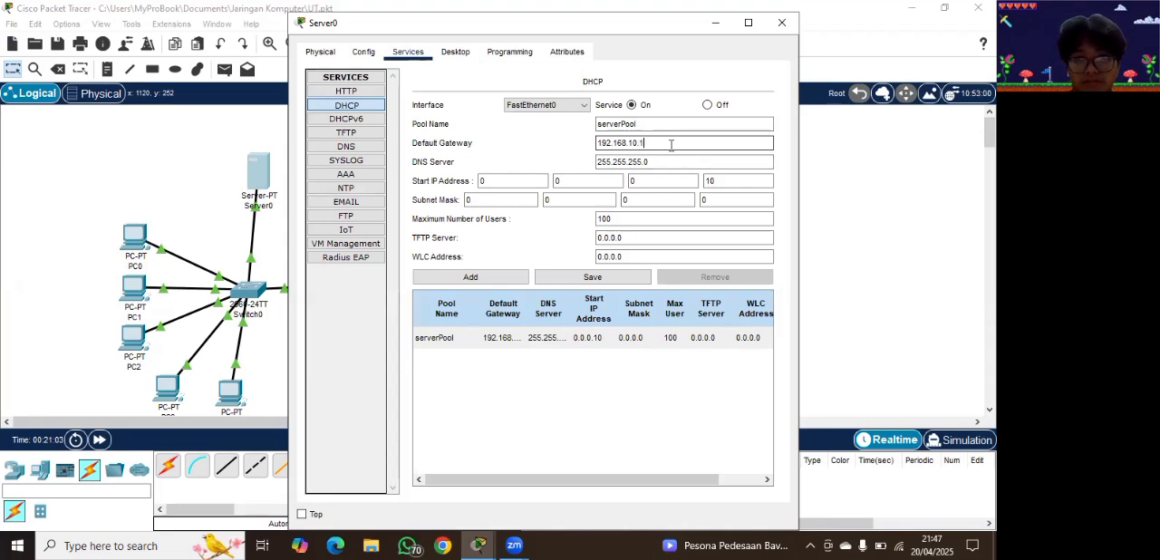
left_click(873, 220)
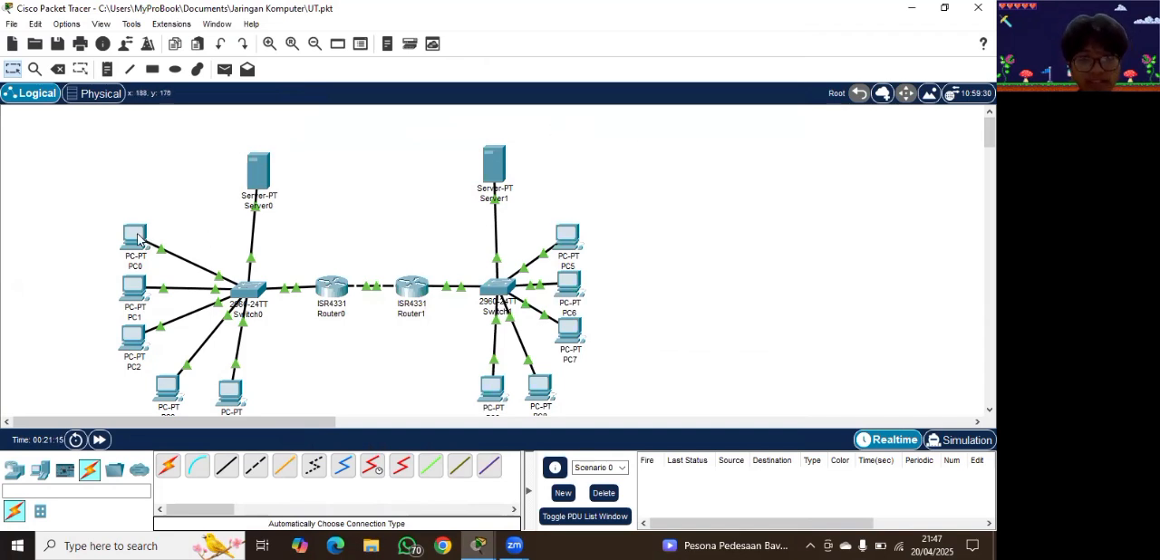
Step: Open PC0's configuration and switch its FastEthernet0 IPv4 addressing to DHCP
mouse_move(137, 238)
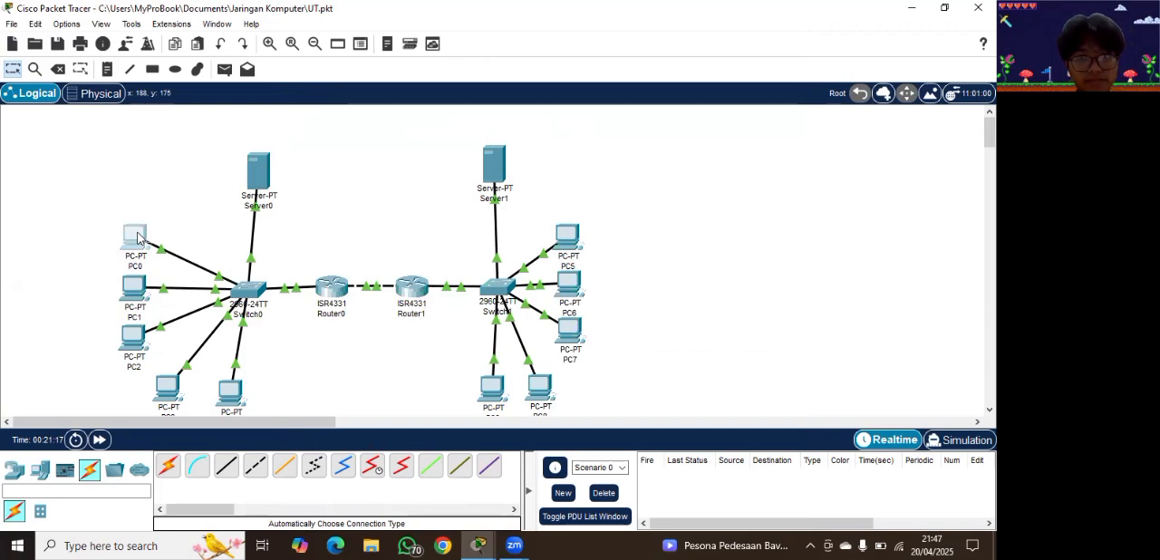
left_click(137, 238)
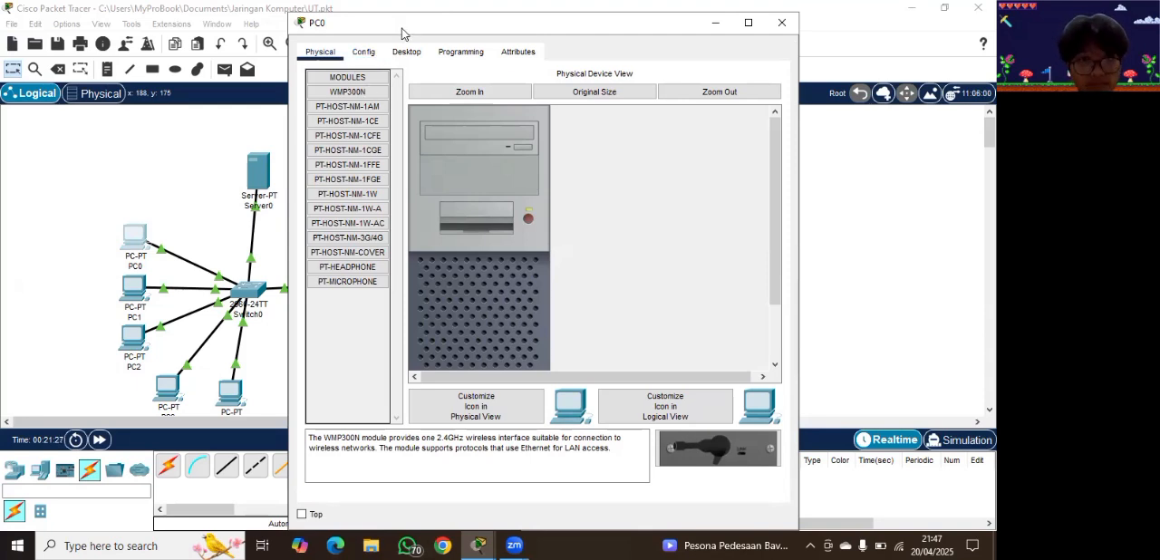
left_click(371, 53)
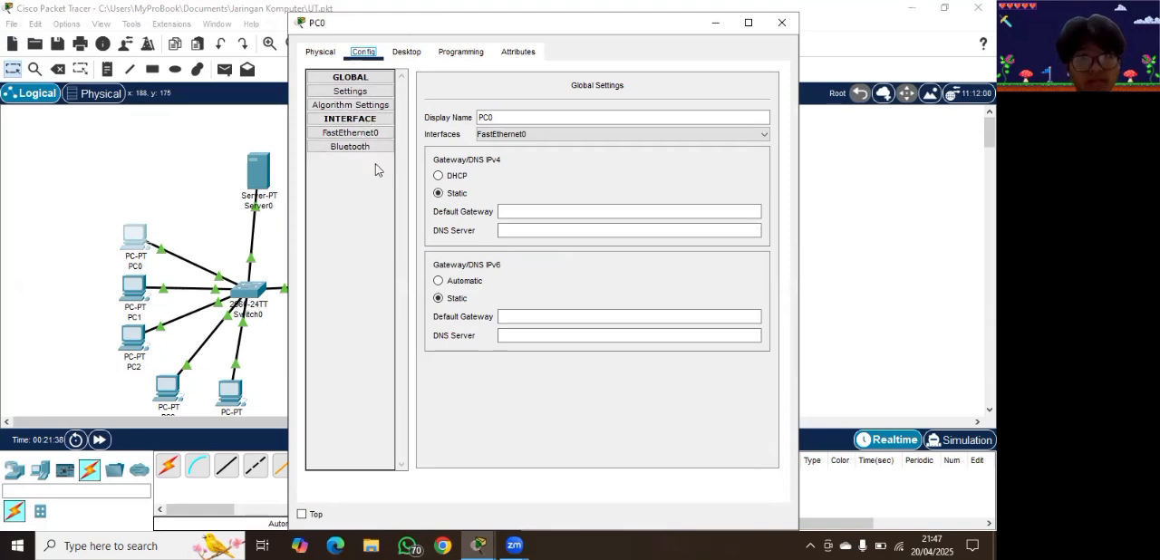
left_click(363, 135)
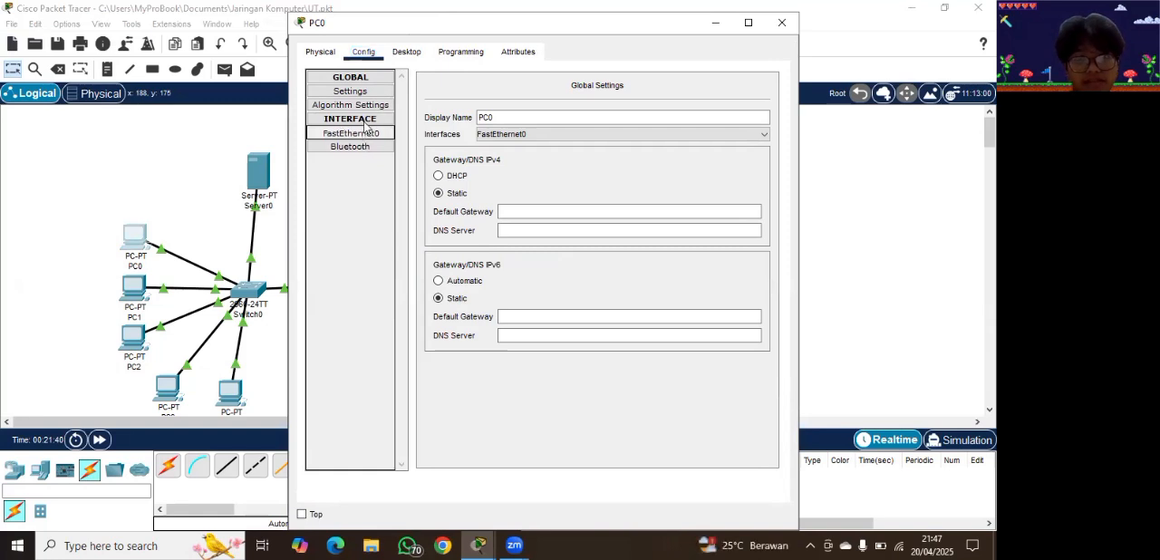
left_click(365, 132)
left_click(429, 176)
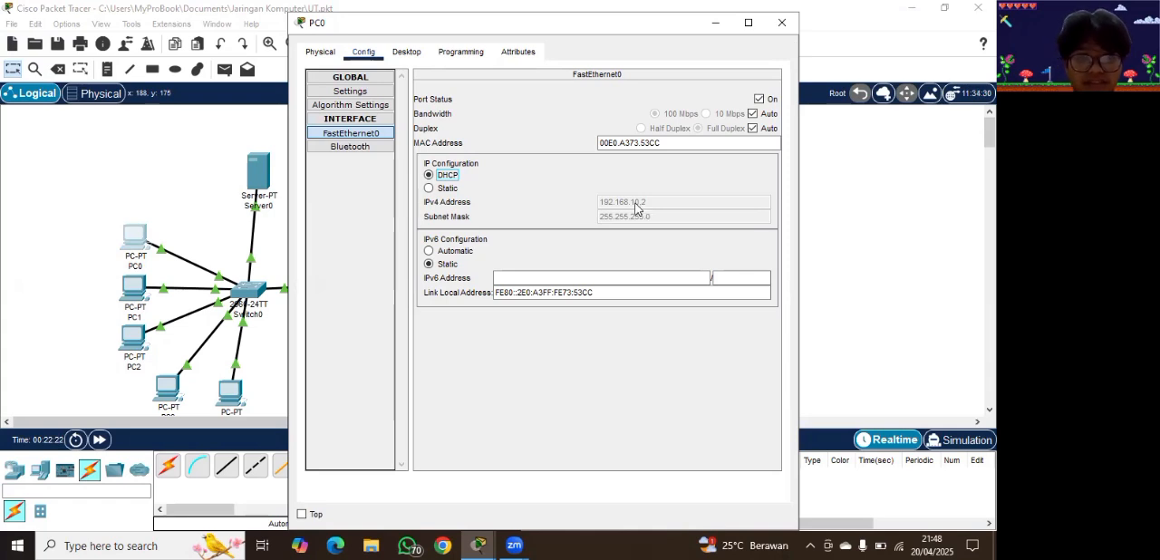
Step: Switch PC1's FastEthernet0 IPv4 addressing to DHCP and return to the network topology
left_click(187, 191)
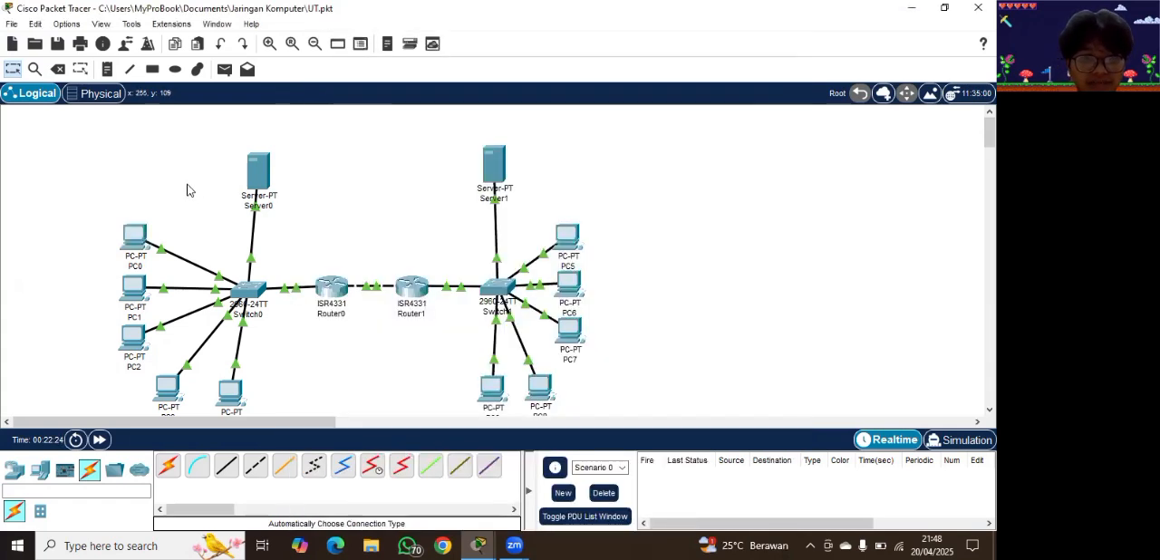
left_click(133, 293)
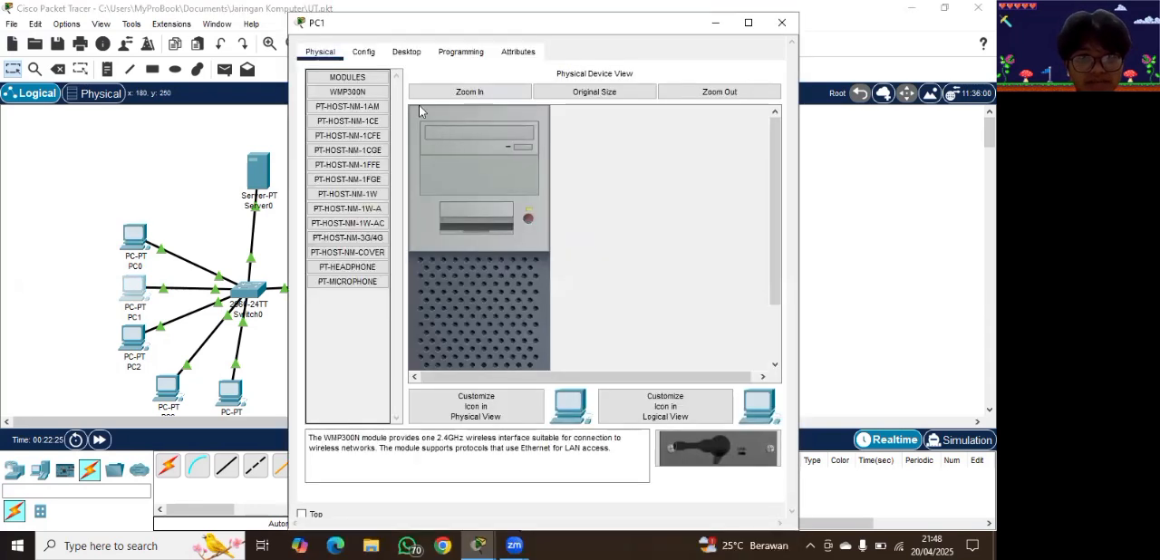
left_click(363, 53)
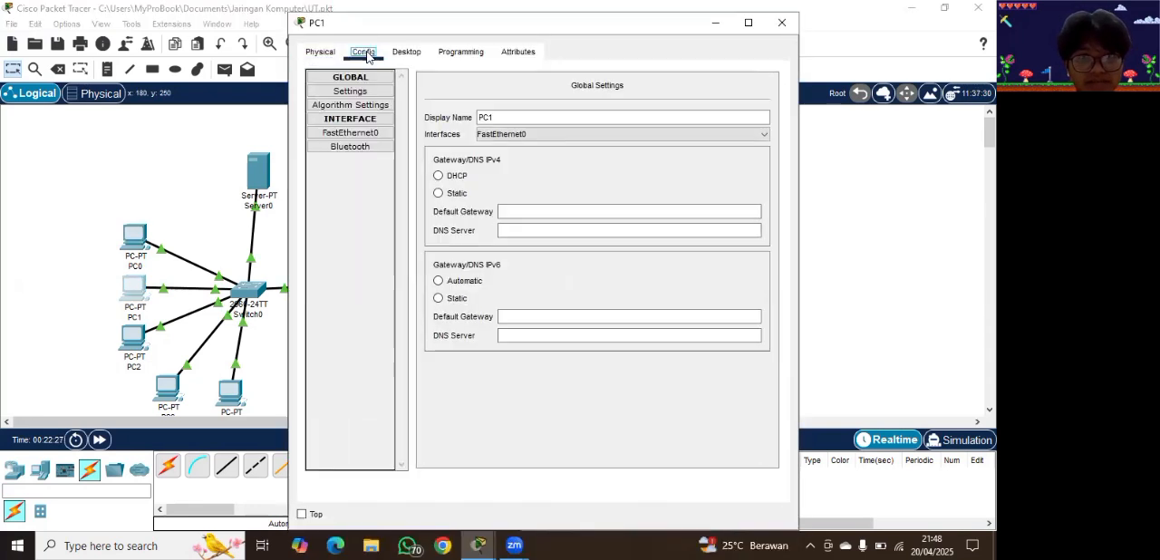
left_click(355, 139)
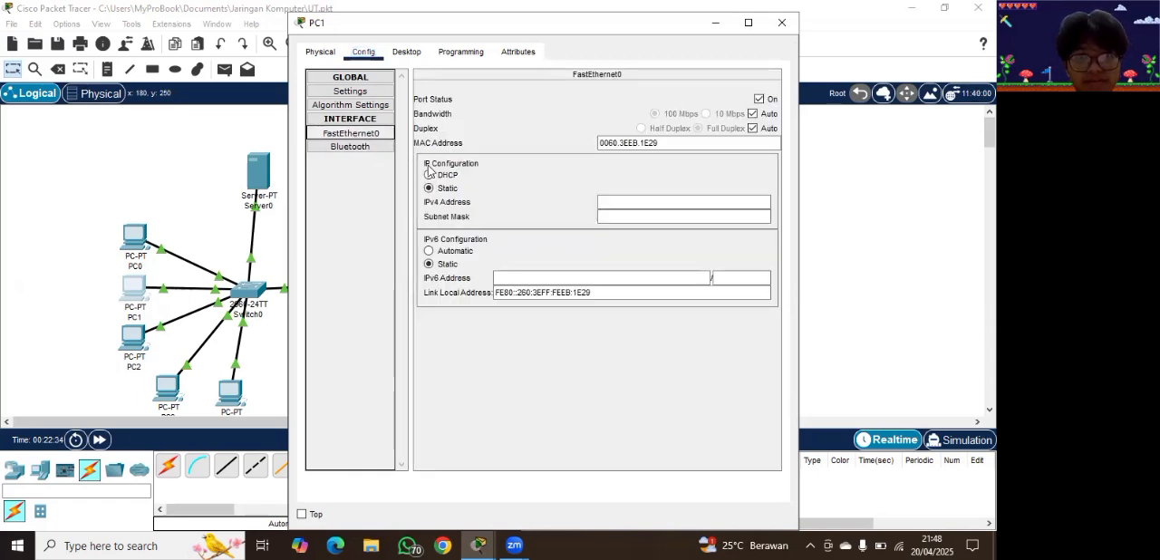
left_click(428, 177)
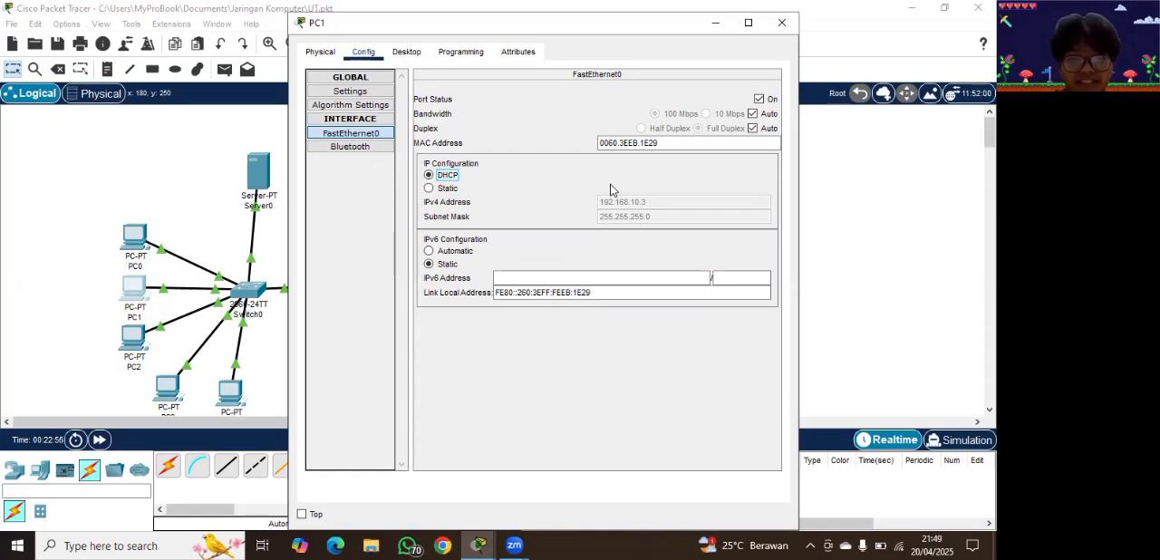
left_click(203, 172)
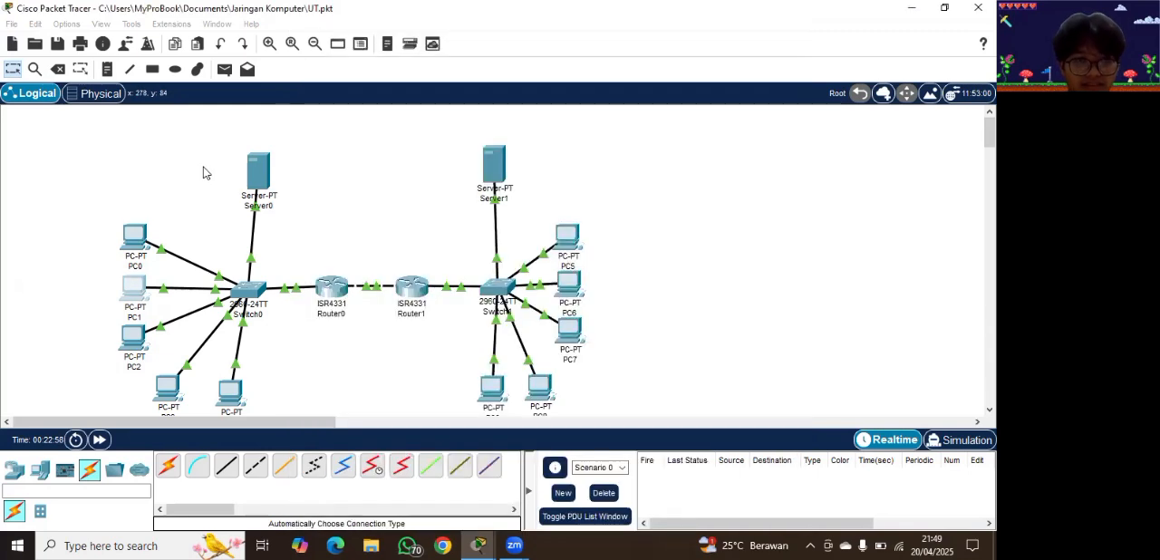
Step: Set PC2's FastEthernet0 interface to obtain its IPv4 address through DHCP, and put its window away
left_click(135, 340)
left_click(364, 52)
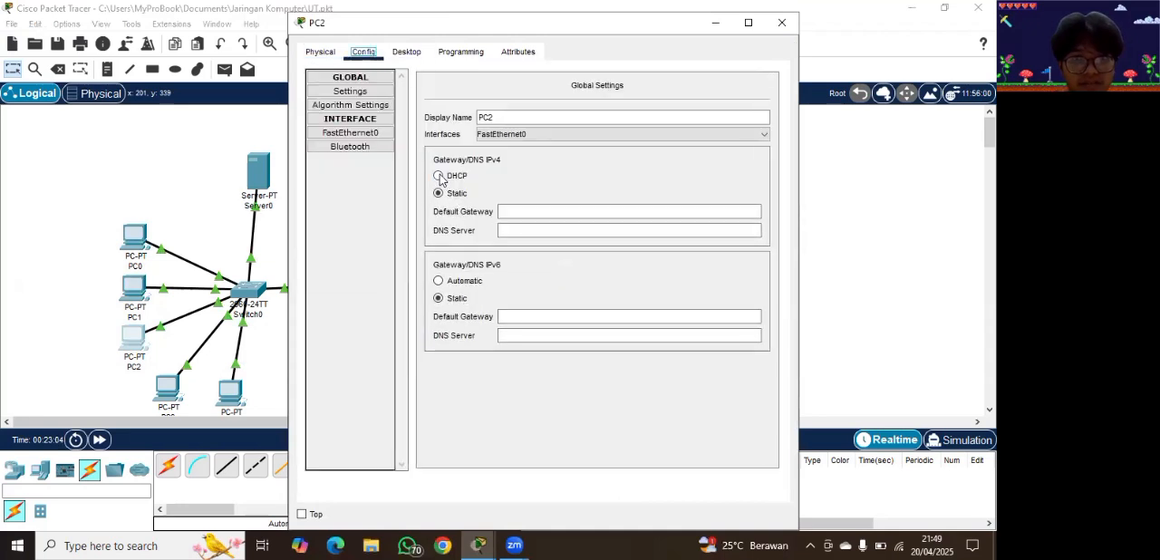
left_click(372, 132)
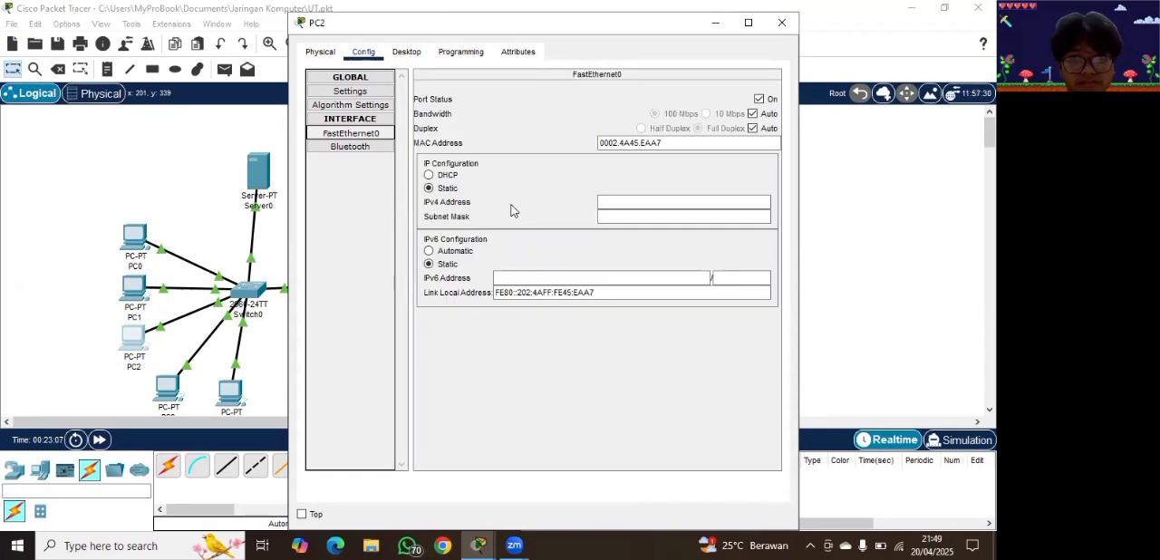
left_click(433, 176)
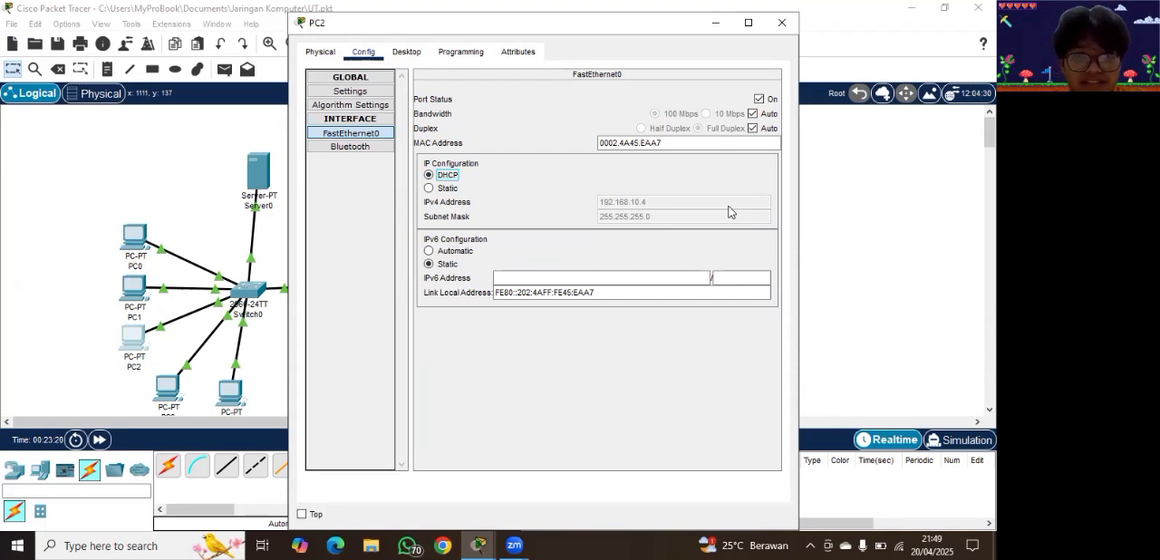
left_click(715, 24)
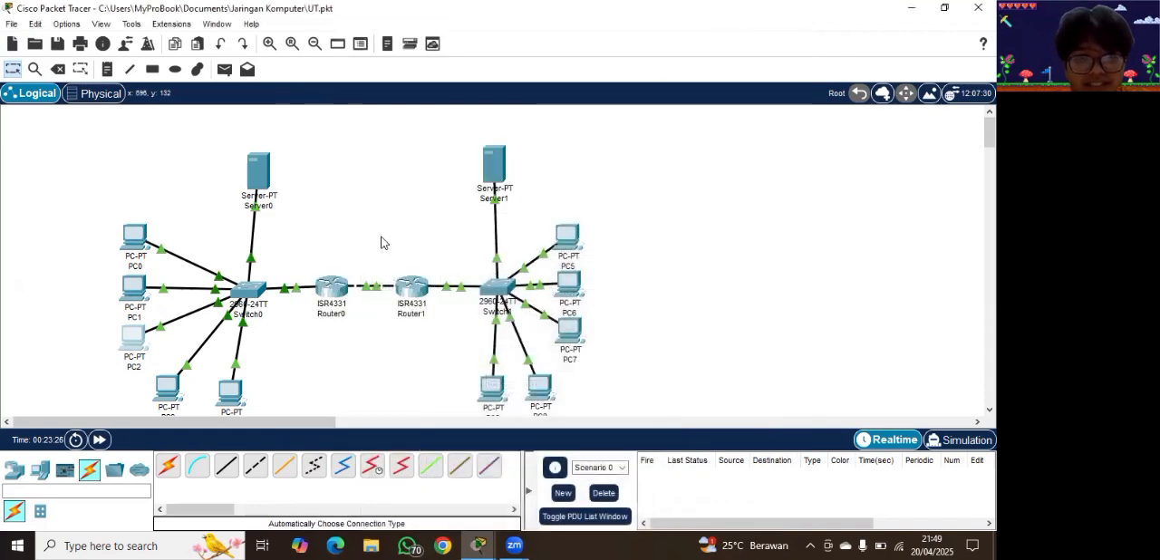
Step: Open the FastEthernet0 interface configuration of PC3
left_click(178, 393)
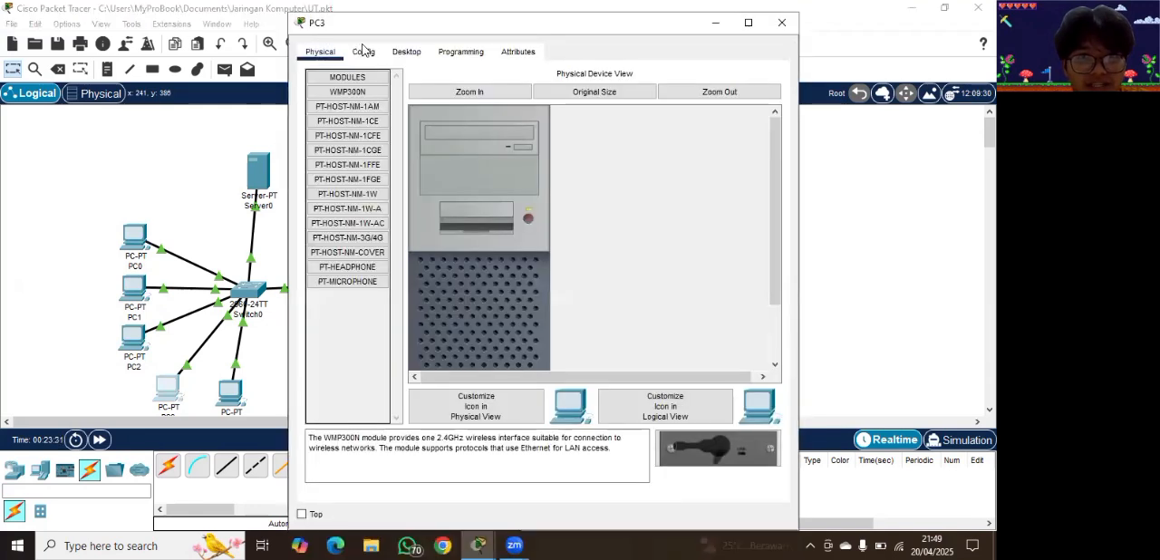
left_click(362, 51)
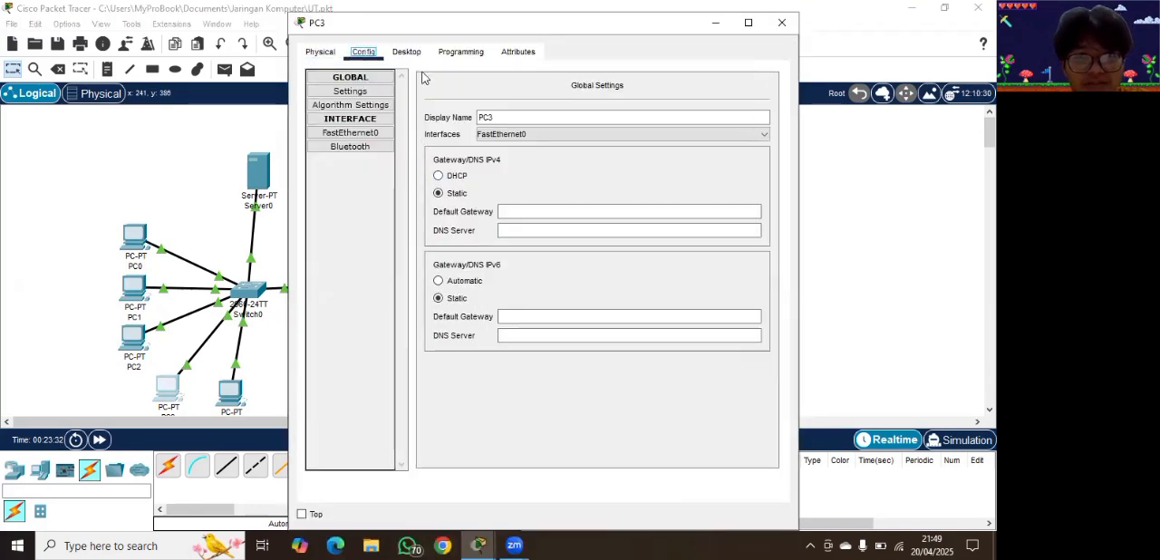
left_click(353, 135)
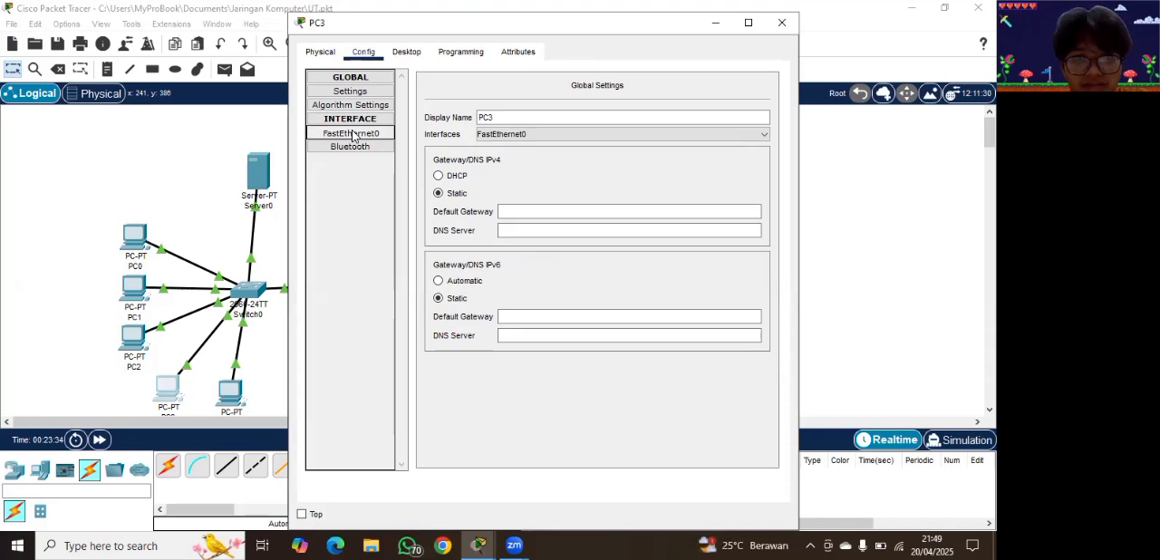
Step: Try to assign the static IPv4 address 192.168.10.4 to PC3's FastEthernet0 interface
left_click(652, 204)
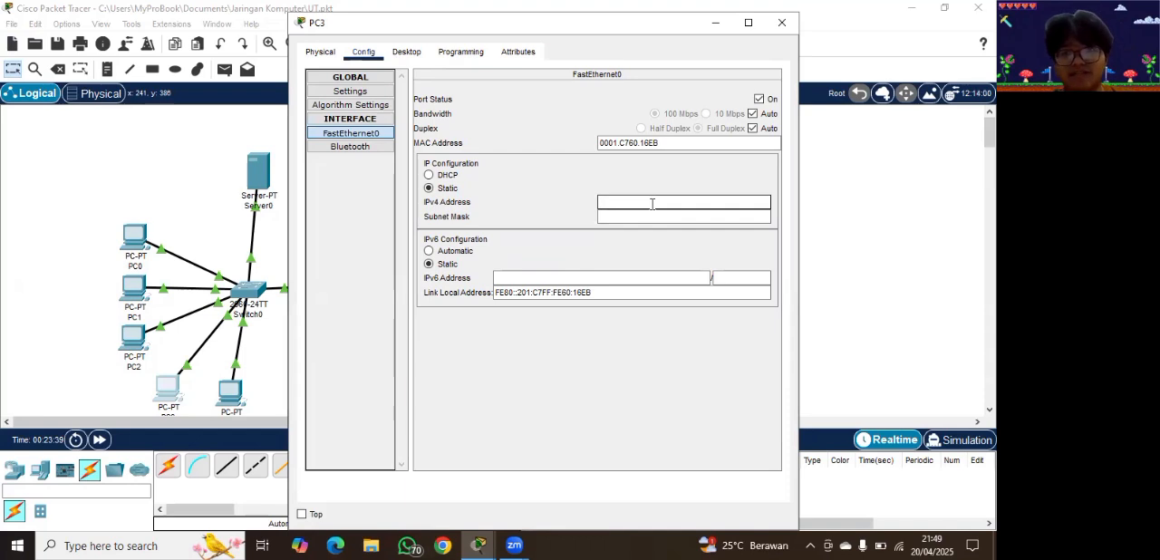
type("192.168.10")
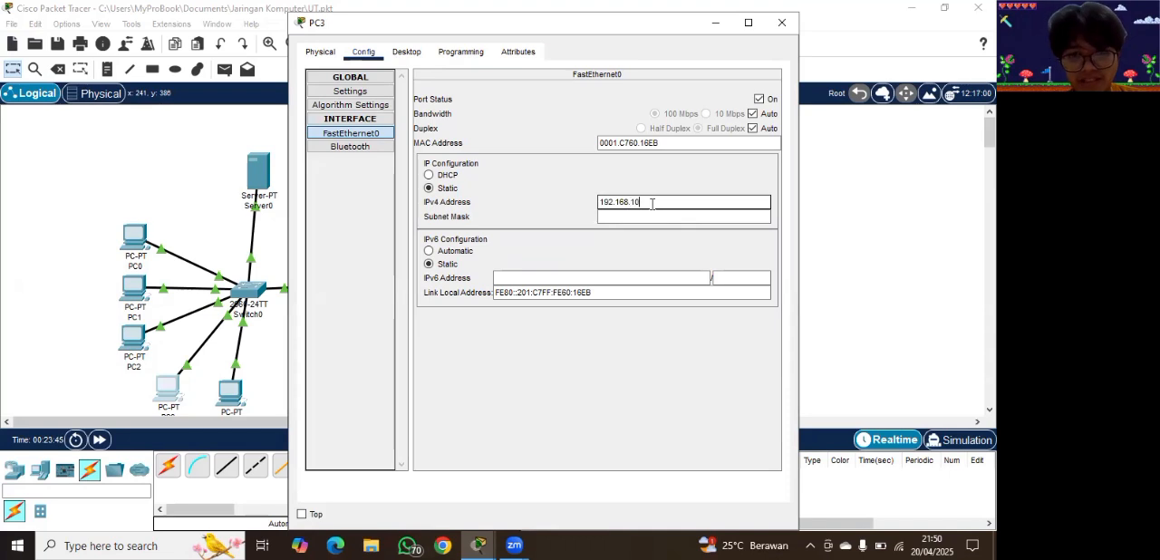
type(".4")
left_click(635, 216)
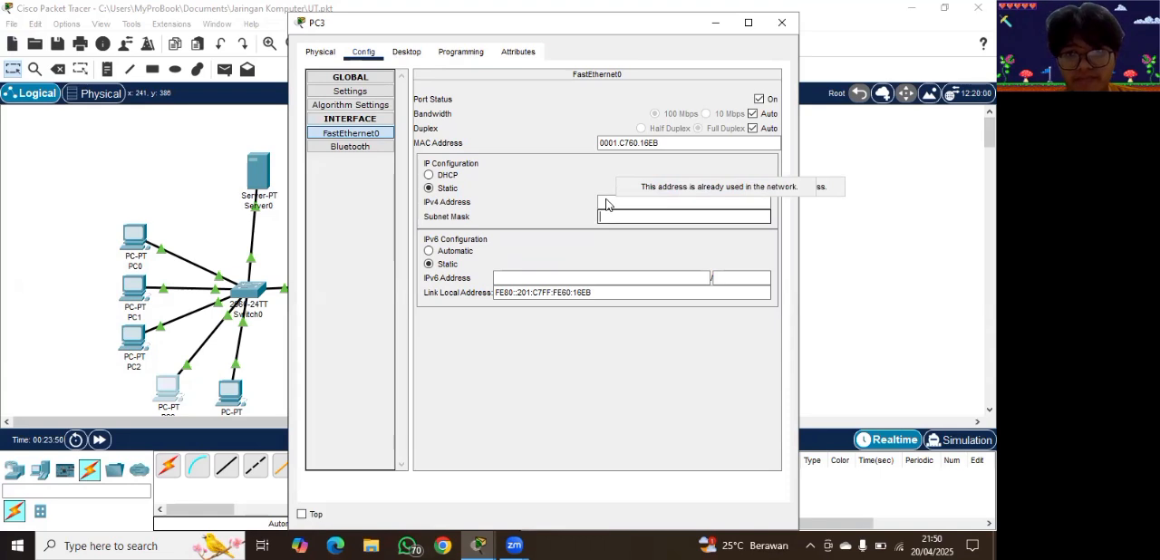
Step: Give PC3's FastEthernet0 interface the static IPv4 address 192.168.10.5 with subnet mask 255.255.255.0 and return to the topology
left_click(619, 201)
type("192.1")
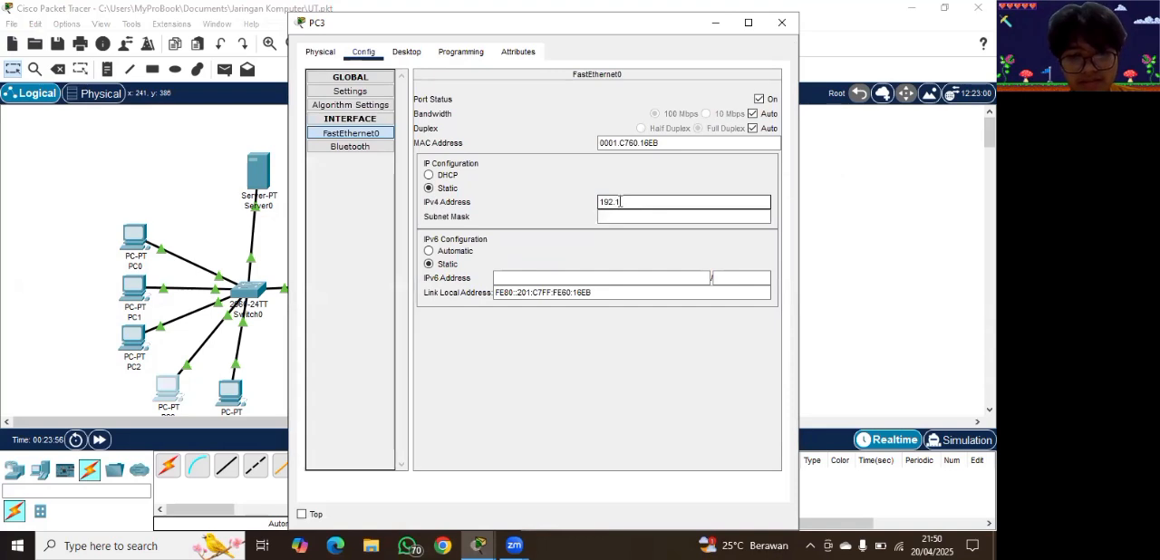
type("68.")
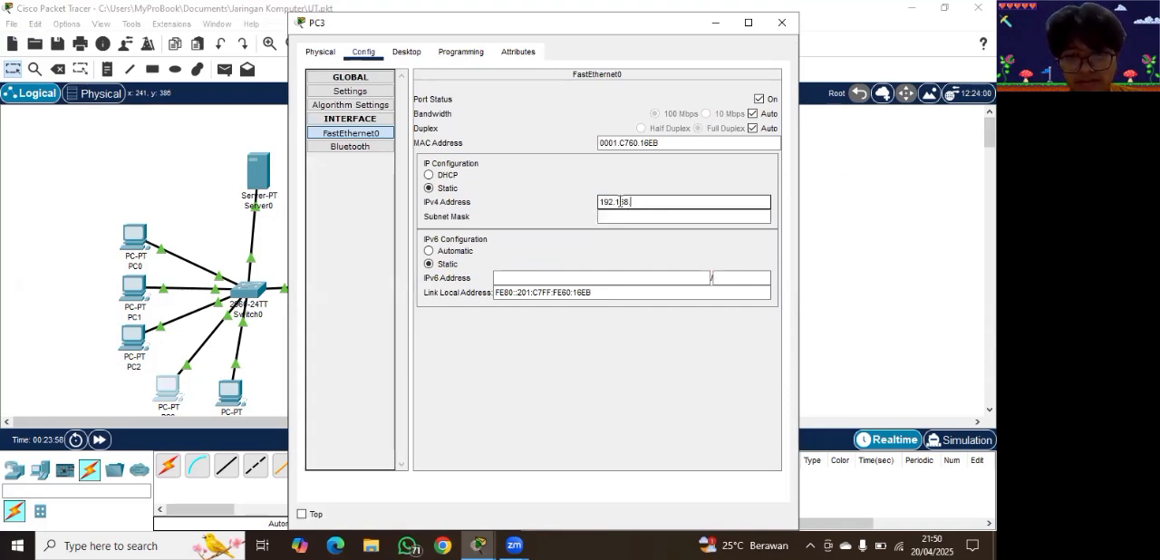
type("10.5")
left_click(625, 218)
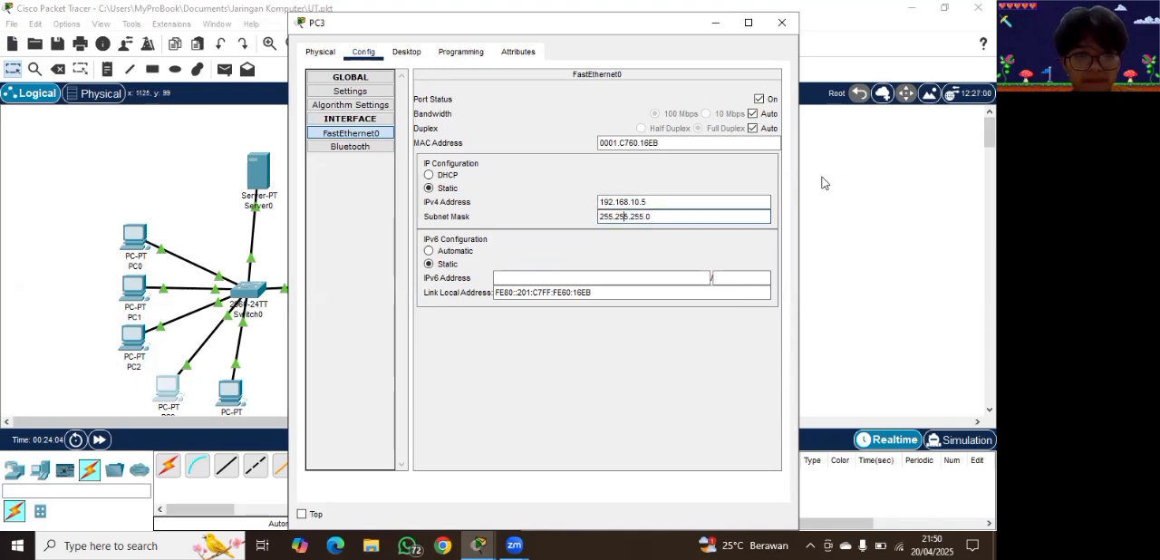
left_click(260, 392)
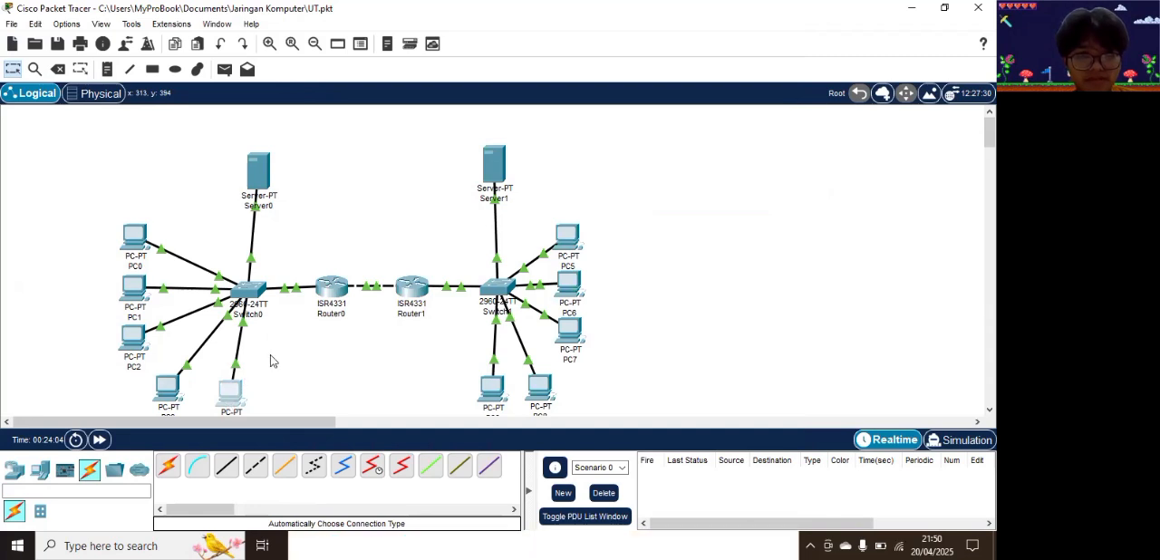
Step: Give PC4's FastEthernet0 interface the static IPv4 address 192.168.10.6, fill in its subnet mask and return to the topology
left_click(234, 390)
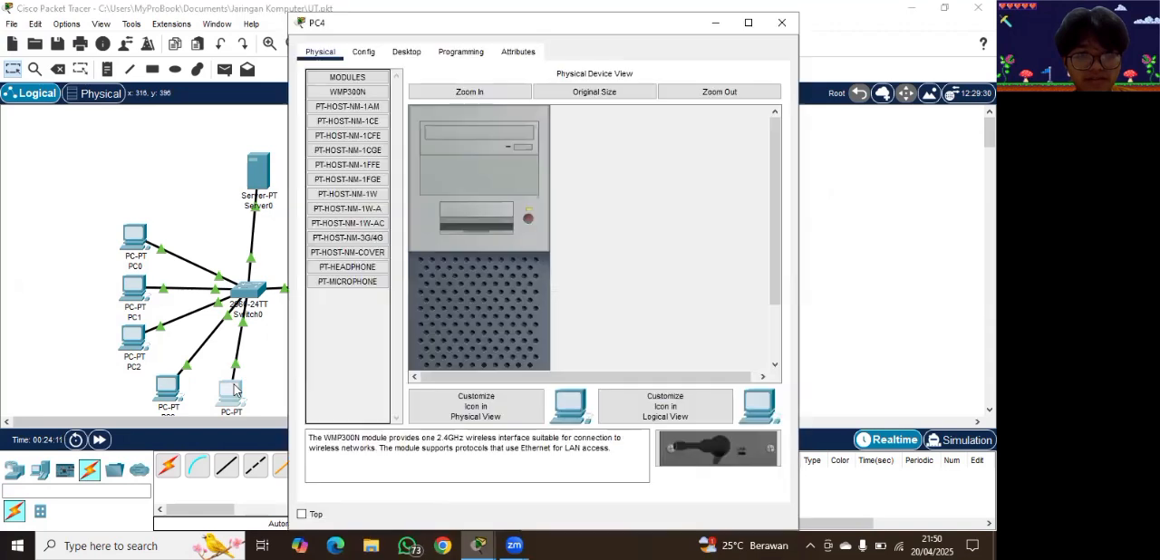
left_click(363, 54)
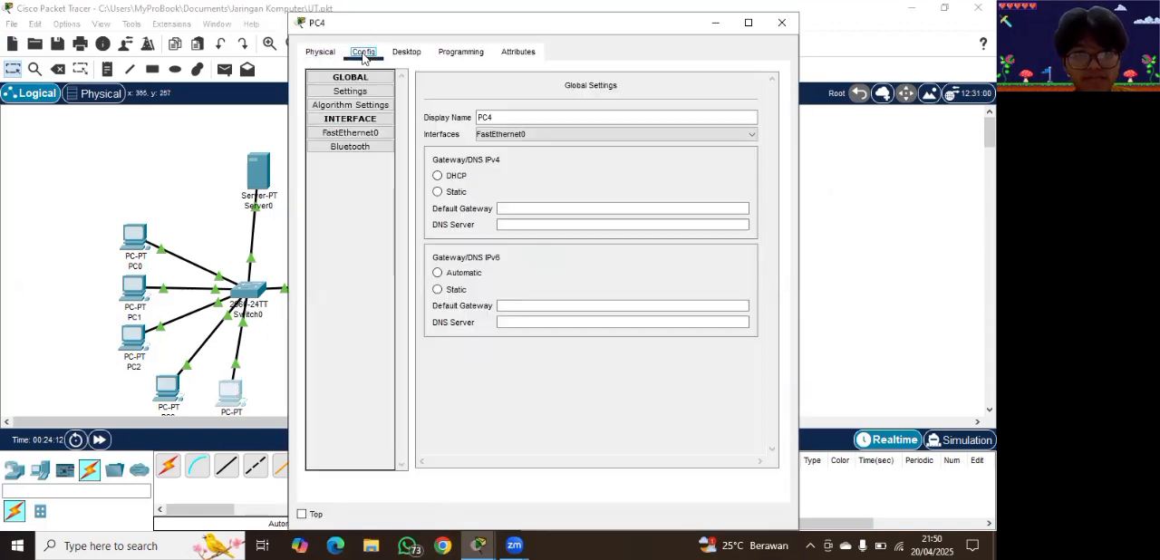
left_click(376, 134)
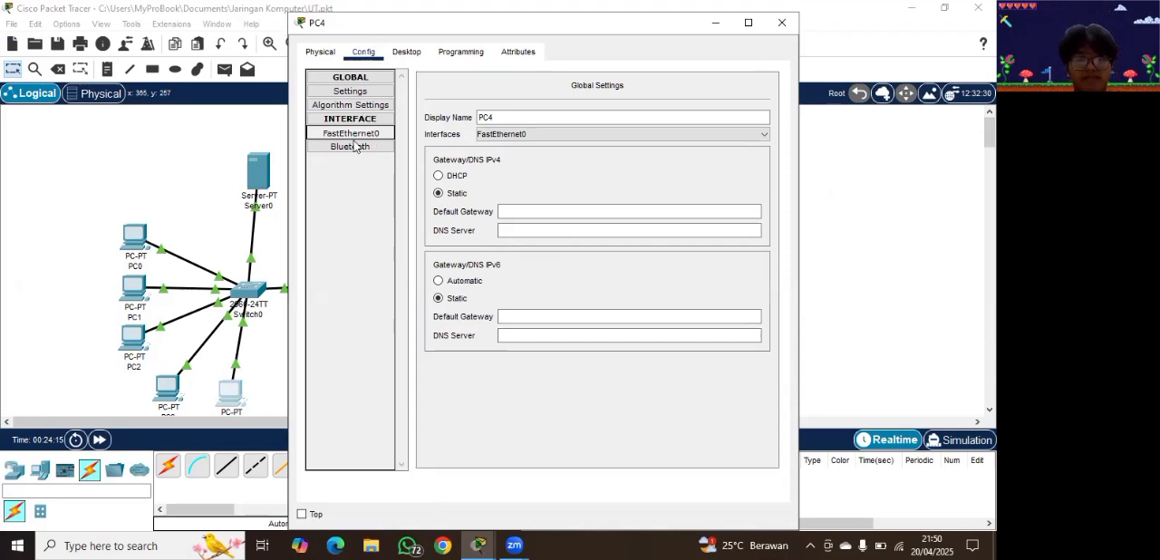
left_click(690, 207)
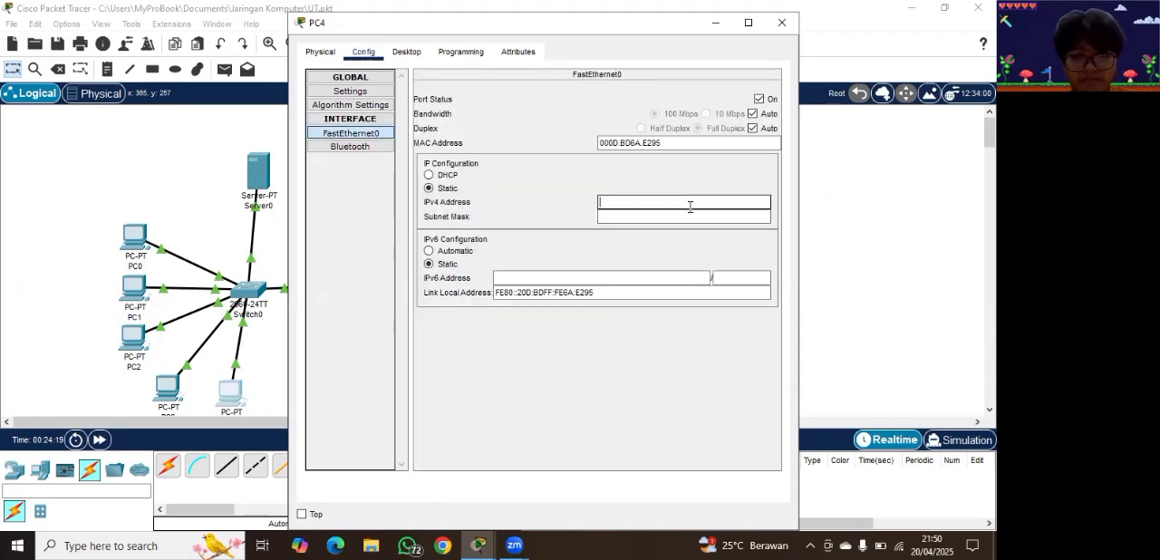
type("192.1")
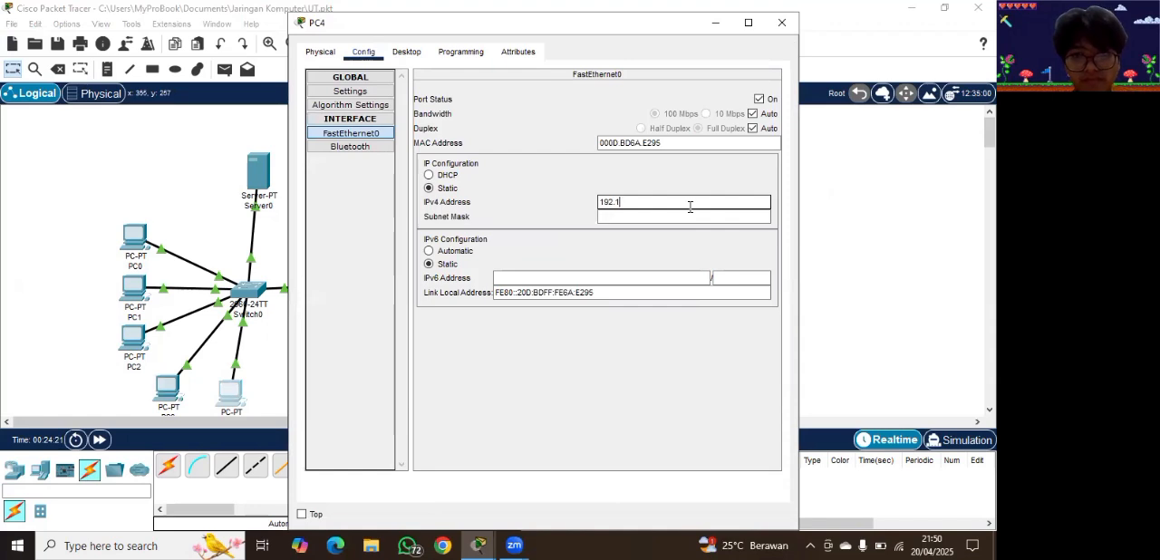
type("68.10.6")
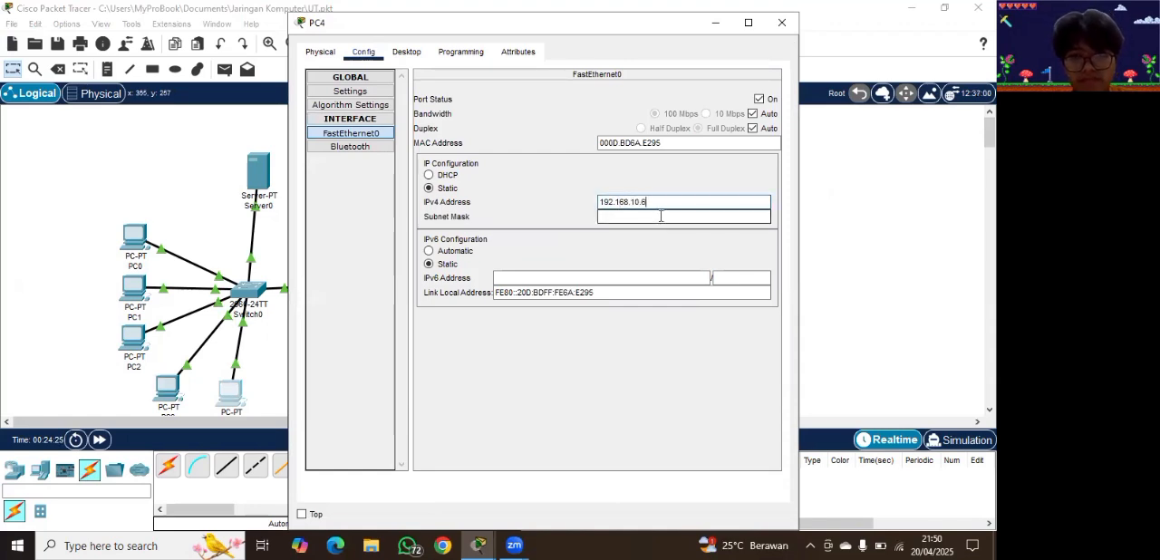
left_click(660, 215)
left_click(833, 207)
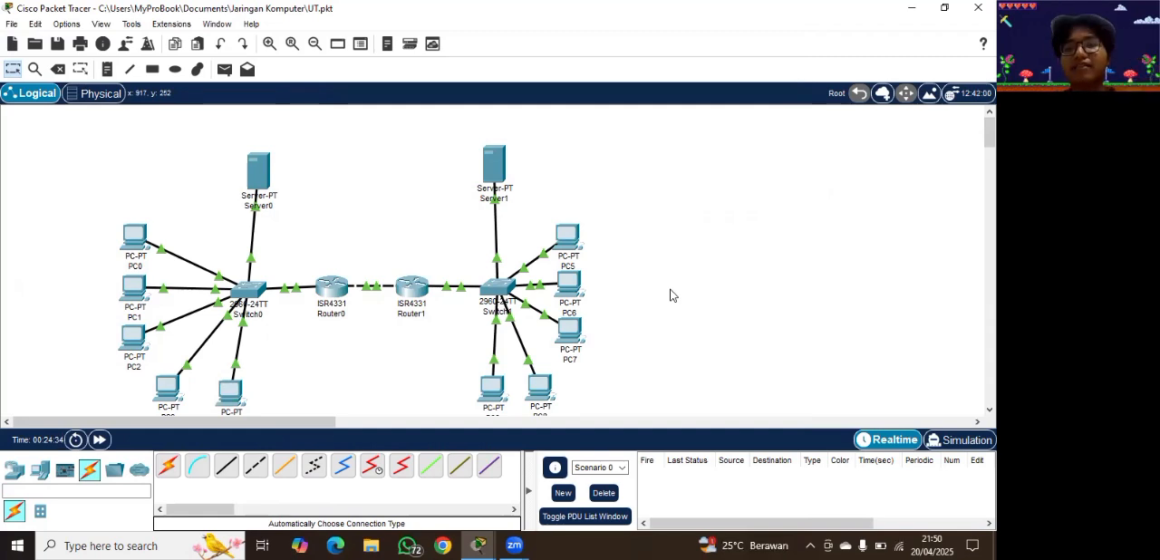
Step: Switch PC5's FastEthernet0 IPv4 addressing to DHCP and return to the network topology
left_click(570, 237)
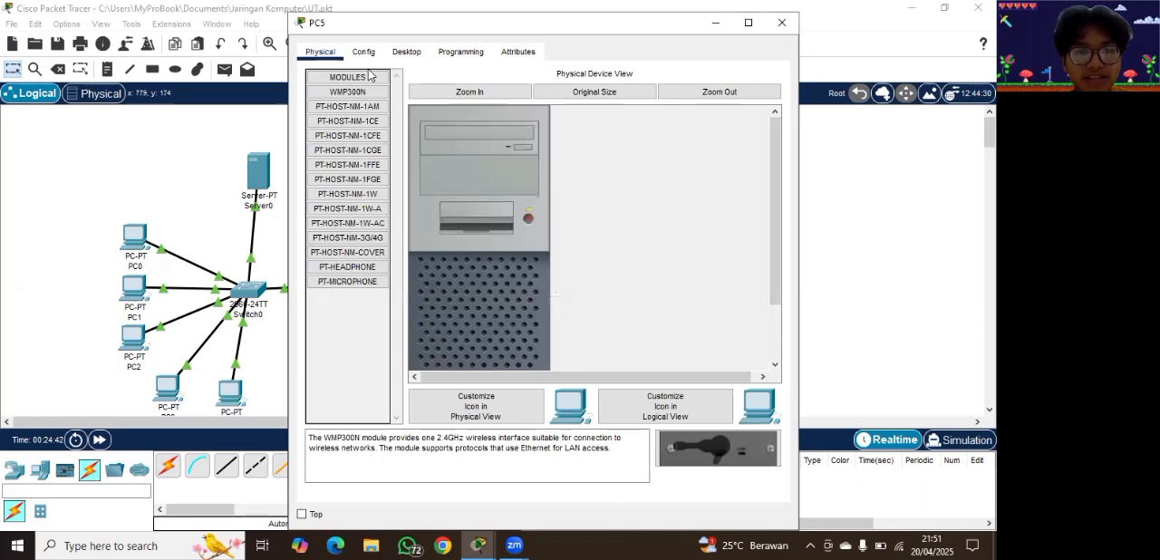
left_click(364, 52)
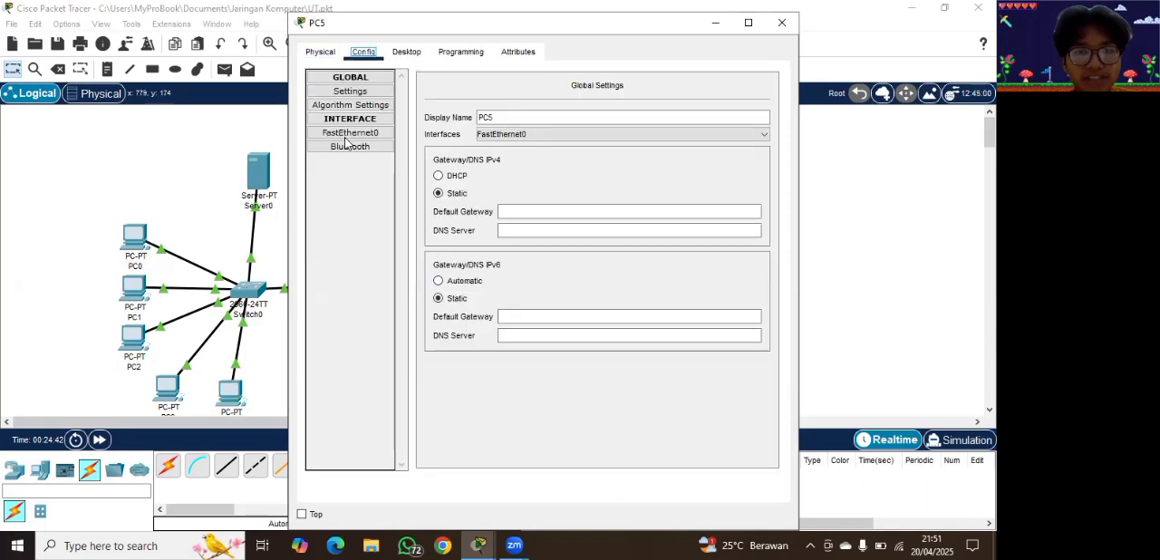
left_click(344, 134)
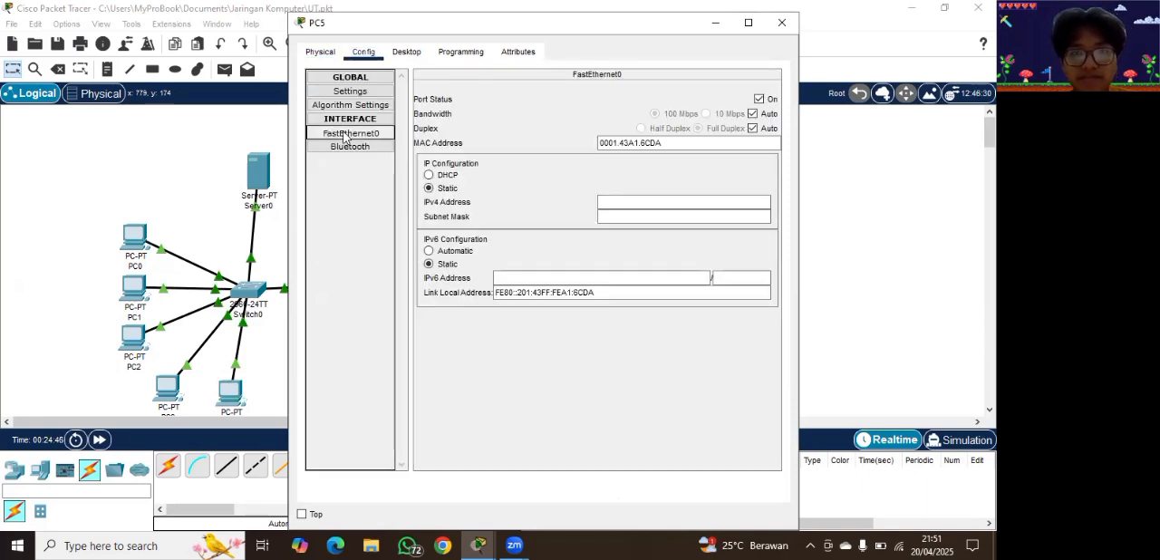
left_click(430, 176)
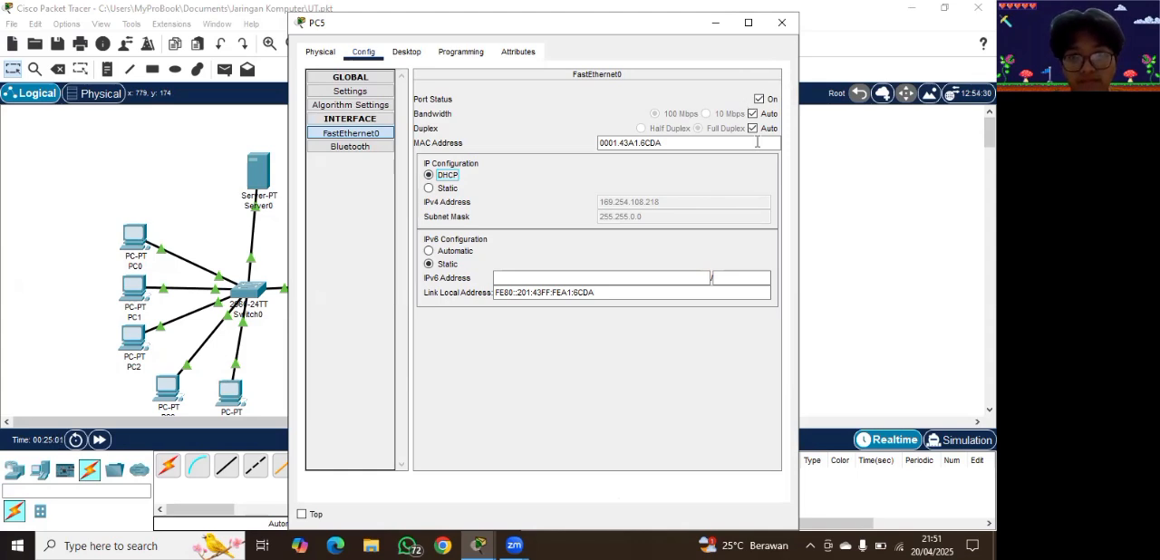
left_click(717, 26)
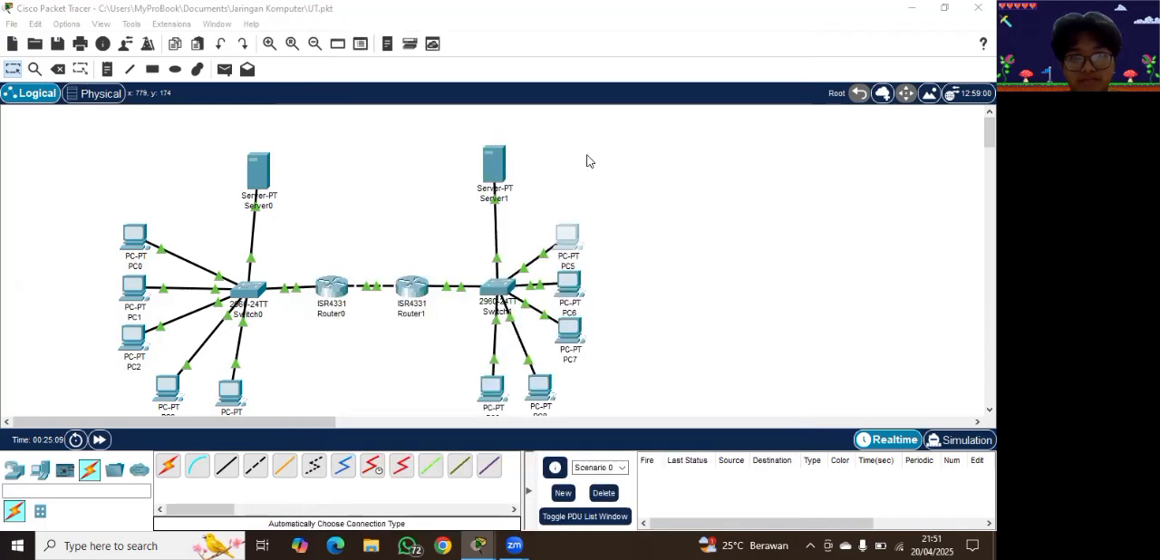
Step: Set the subnet mask of Server1's FastEthernet0 interface to 255.255.255.0, check its DHCP pool settings and return to the topology
left_click(495, 167)
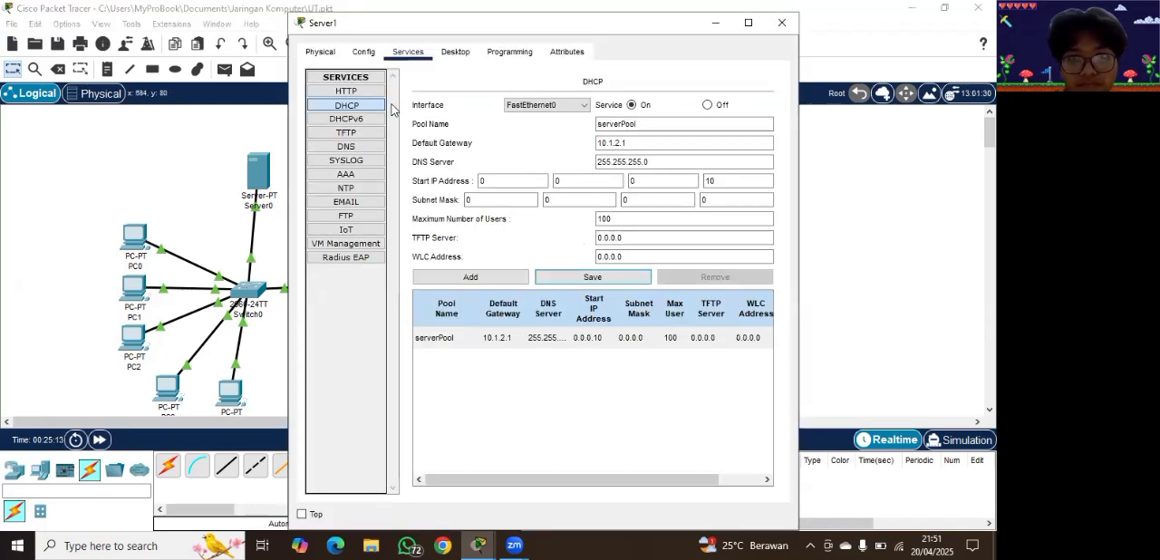
left_click(320, 51)
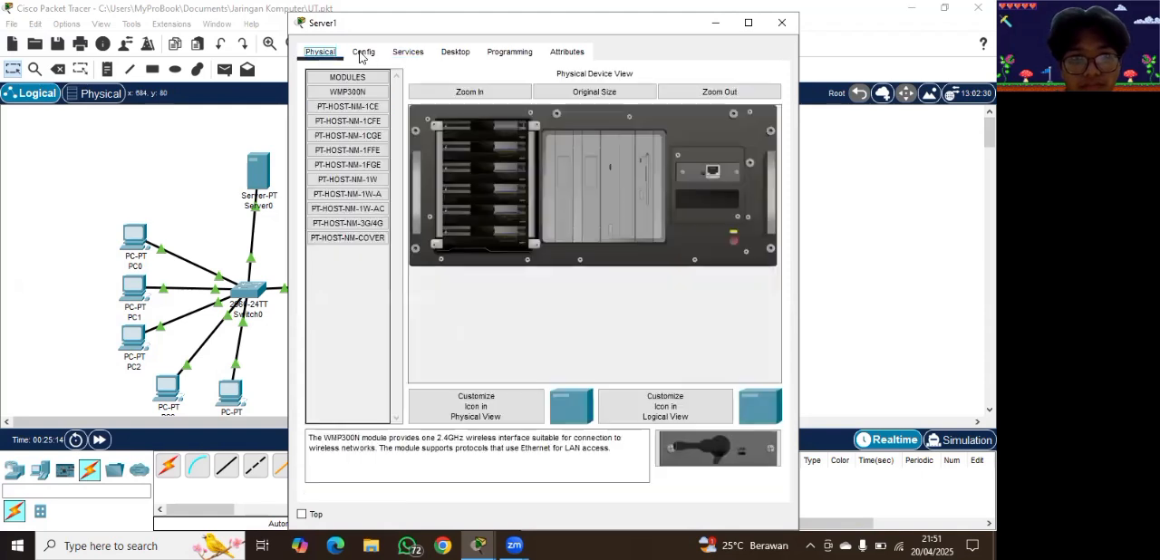
left_click(362, 54)
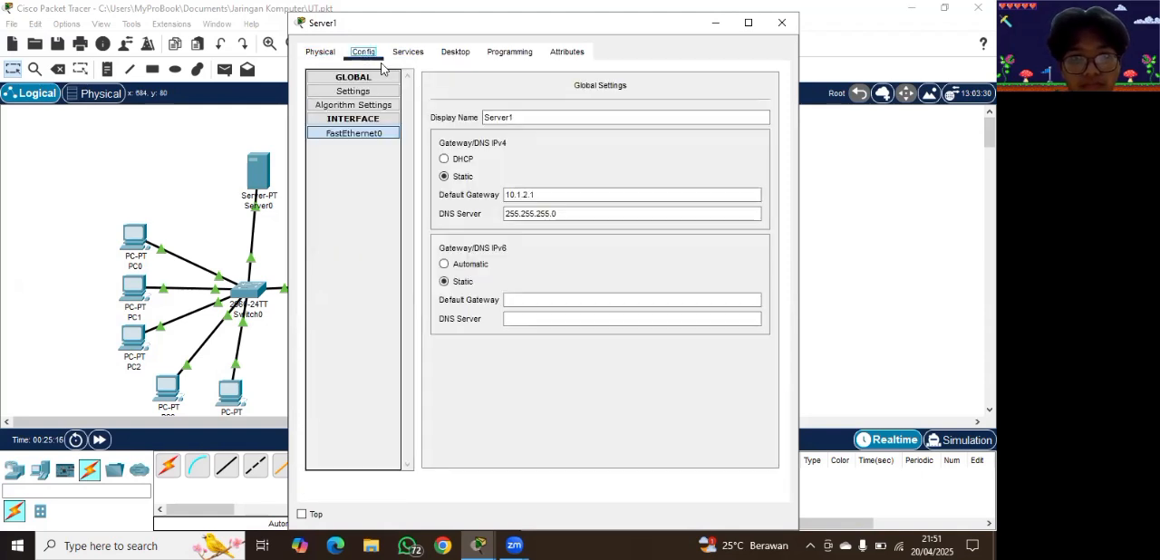
left_click(365, 135)
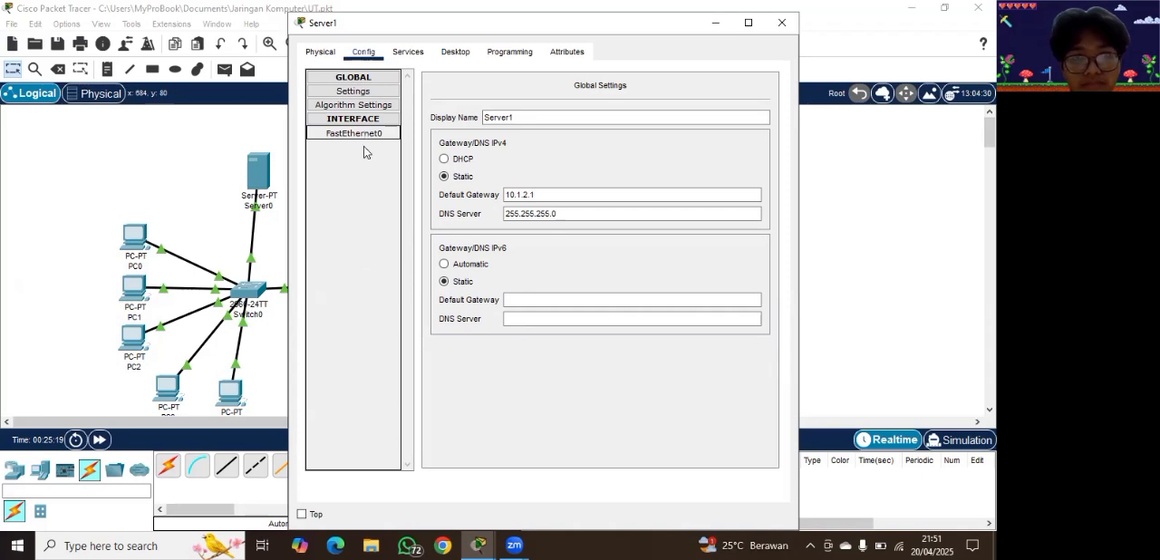
left_click(364, 138)
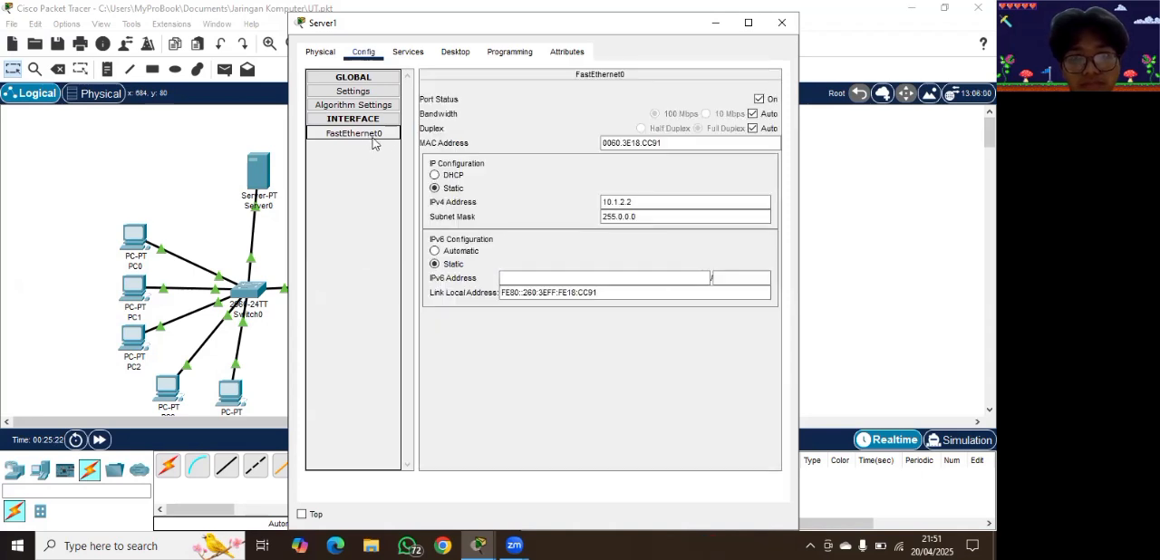
left_click(656, 217)
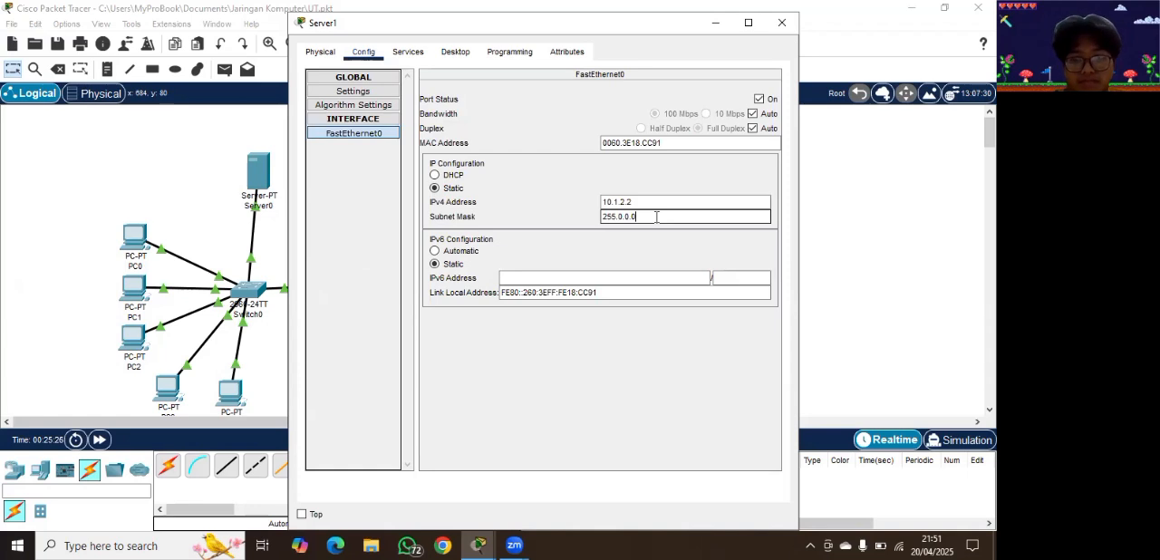
key("BackSpace")
key("BackSpace")
key("BackSpace")
key("BackSpace")
key("BackSpace")
type("255.2")
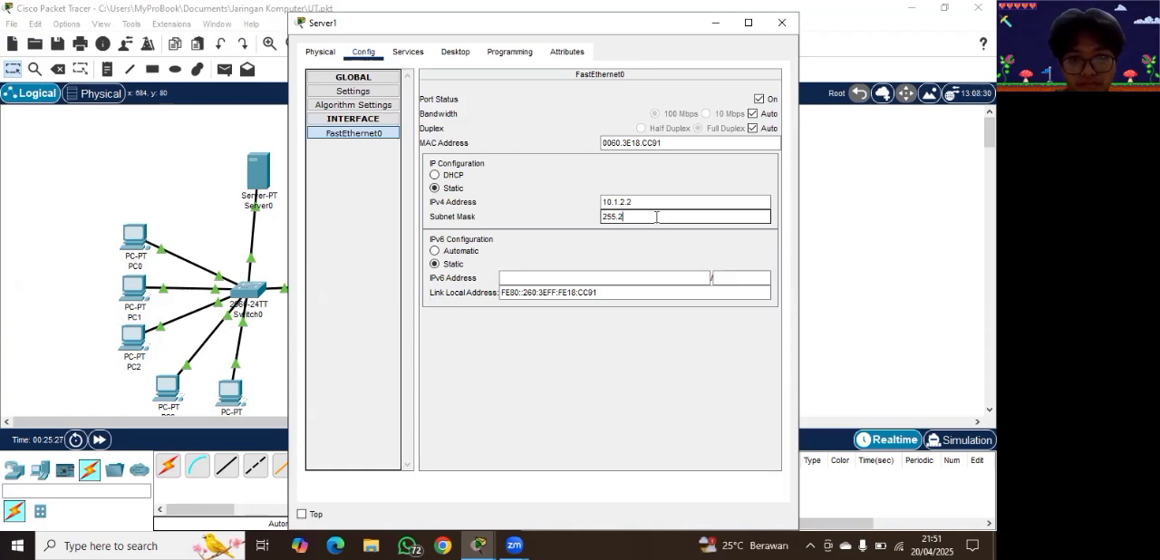
type("55.")
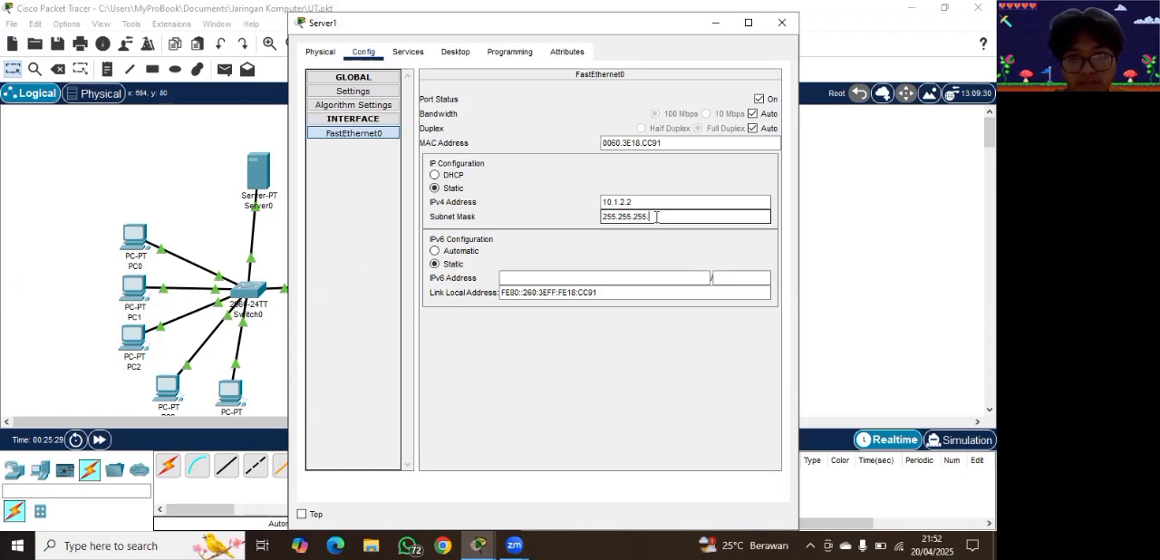
type("0")
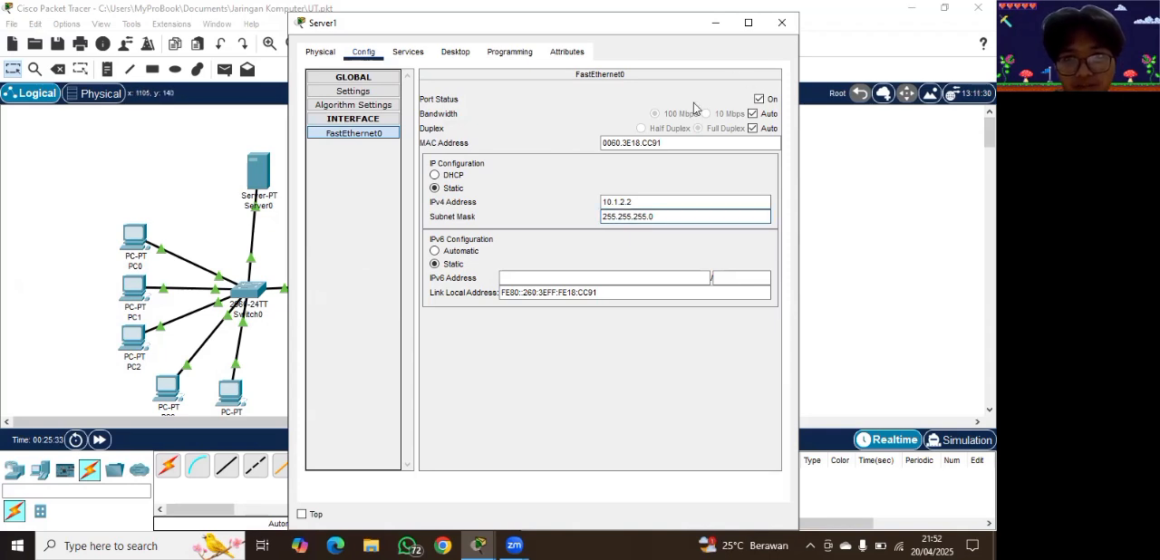
left_click(406, 55)
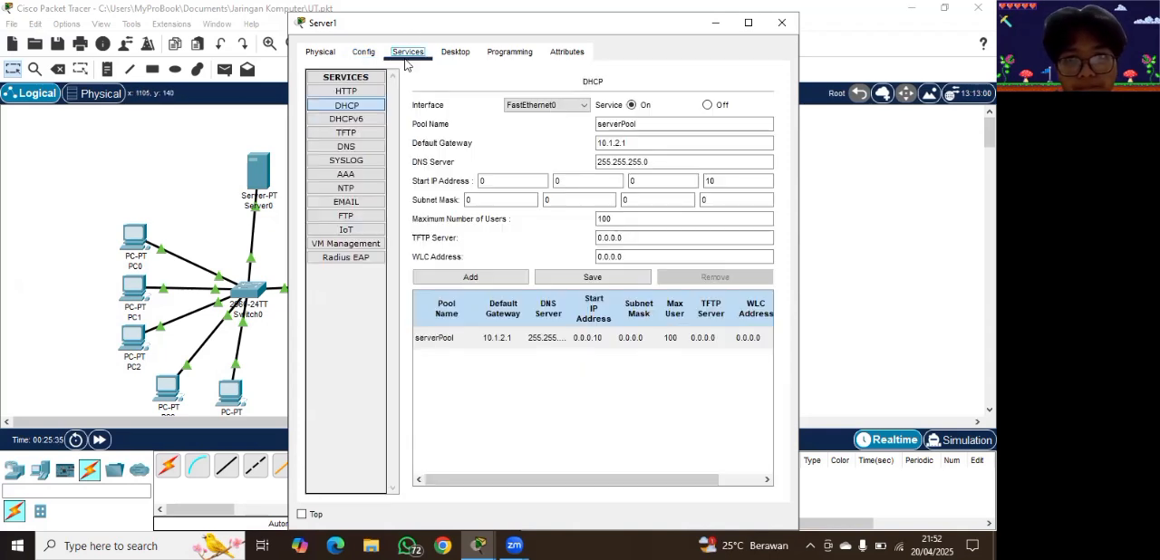
left_click(652, 159)
left_click(648, 224)
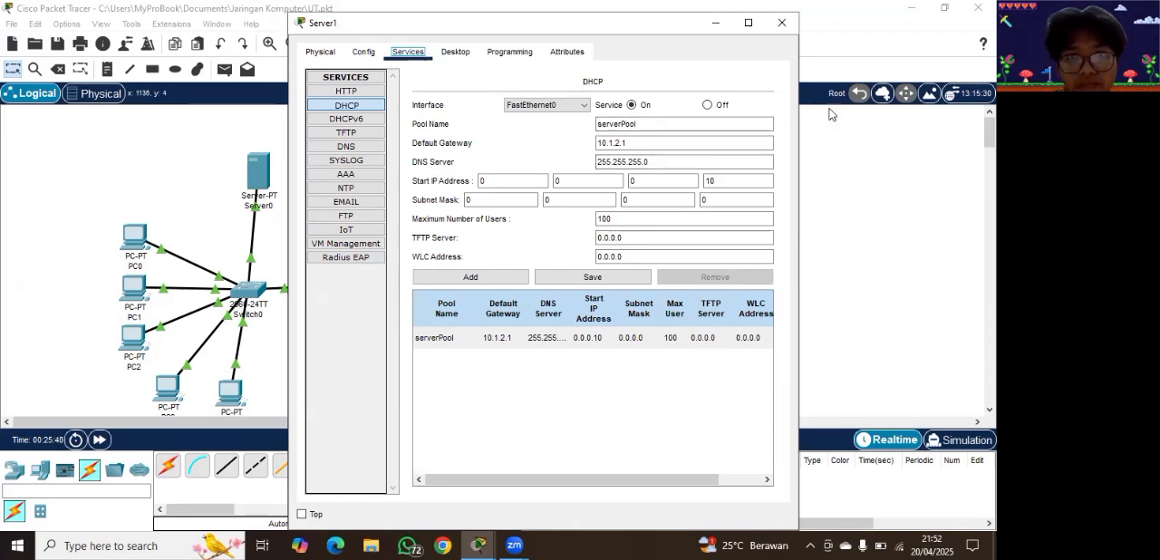
left_click(715, 23)
Step: Renew PC5's FastEthernet0 IPv4 lease by switching its addressing to static and back to DHCP, and return to the topology
left_click(569, 234)
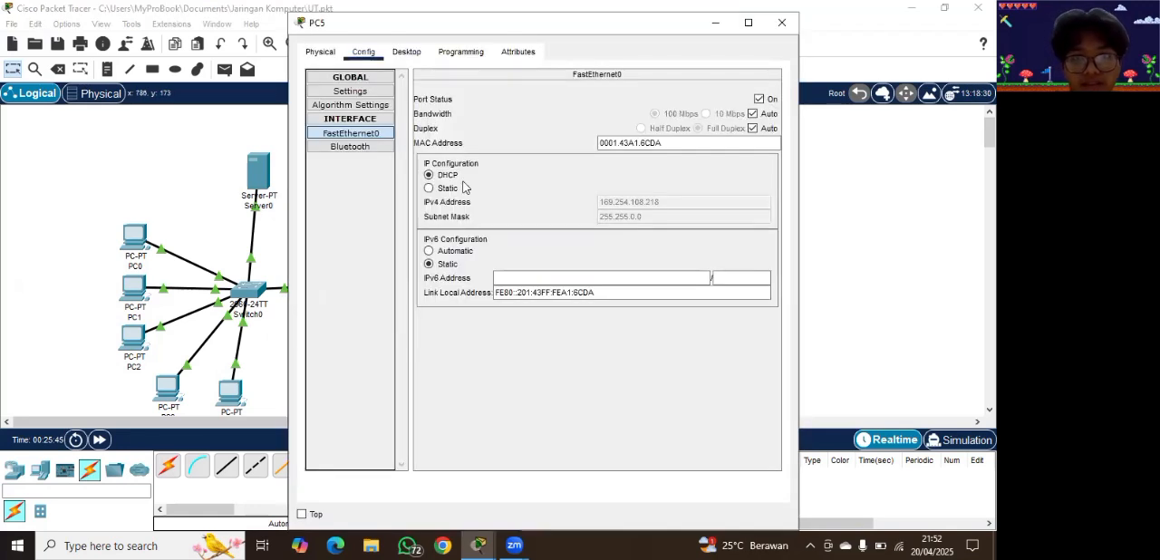
left_click(428, 187)
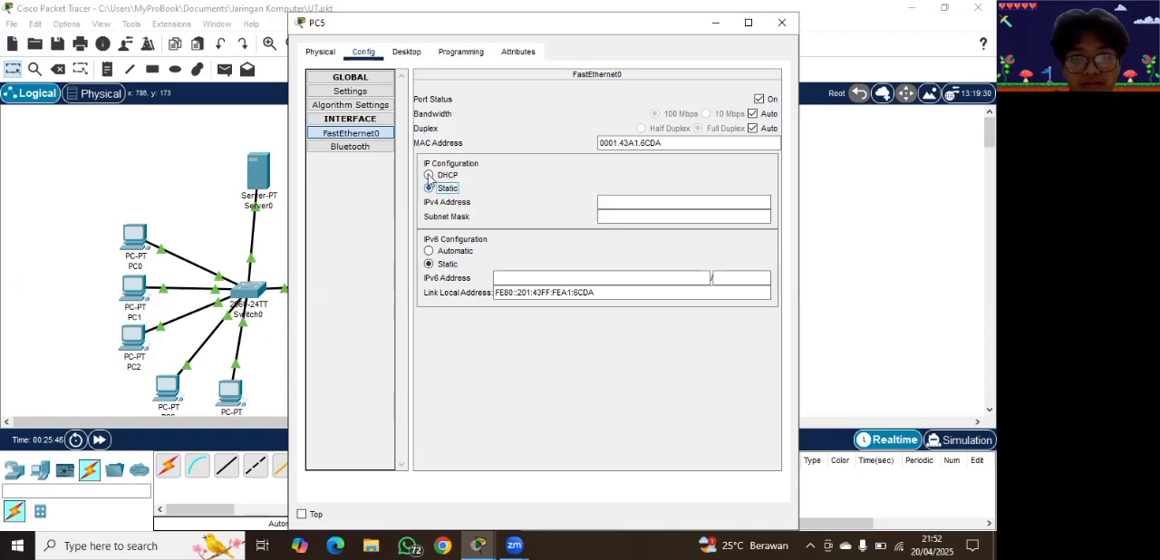
left_click(429, 175)
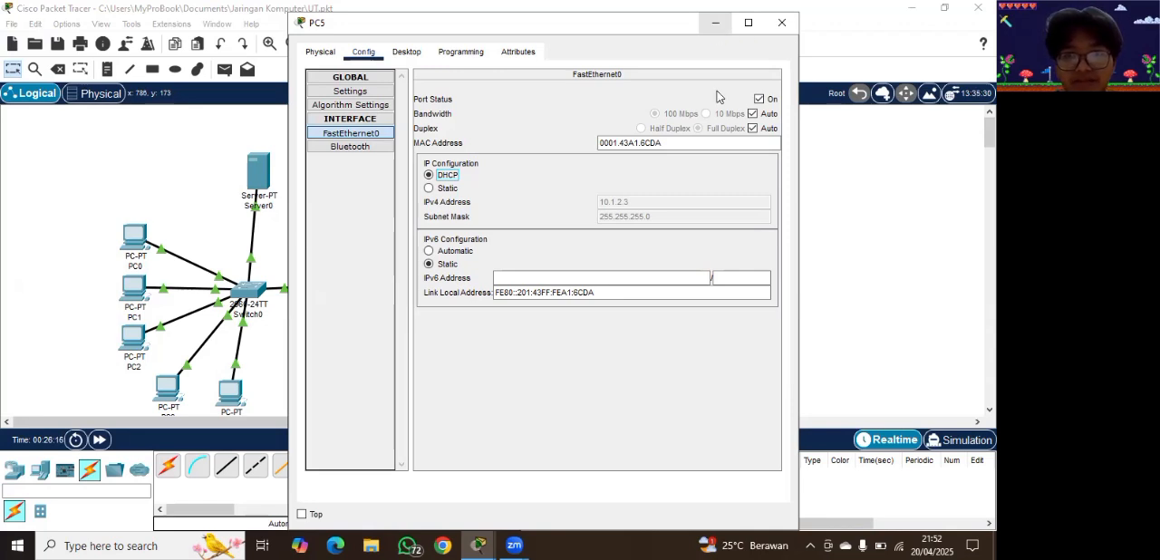
left_click(716, 22)
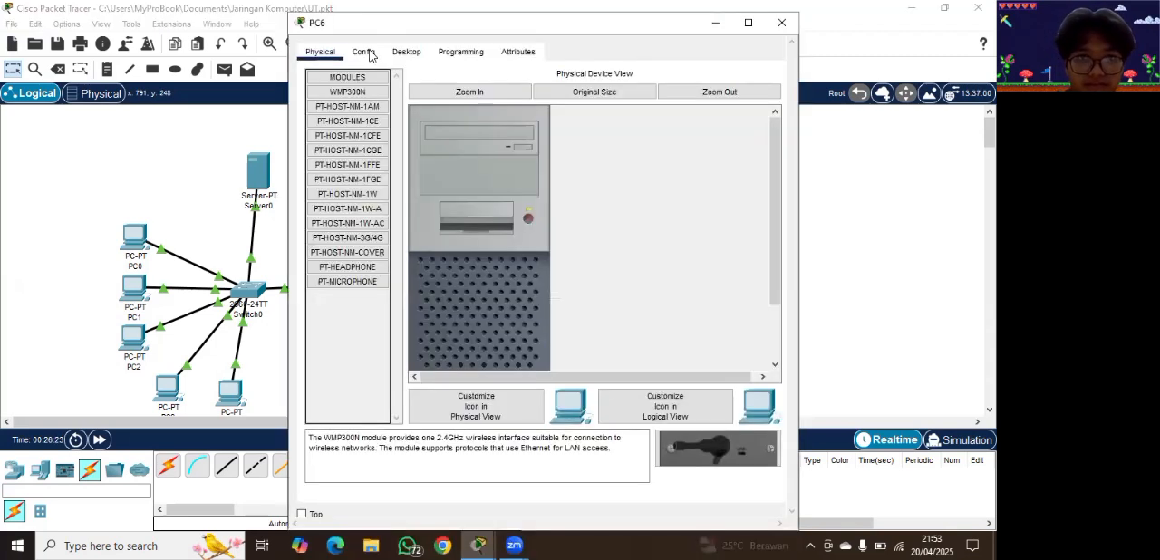
Step: Switch PC6's FastEthernet0 IPv4 addressing to DHCP and return to the topology
left_click(367, 53)
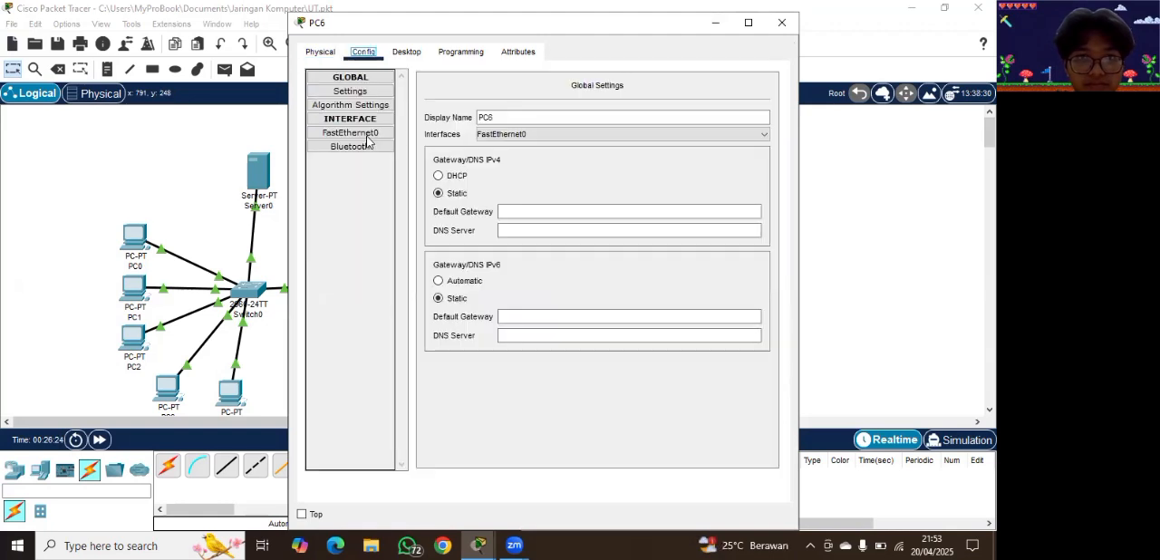
left_click(366, 136)
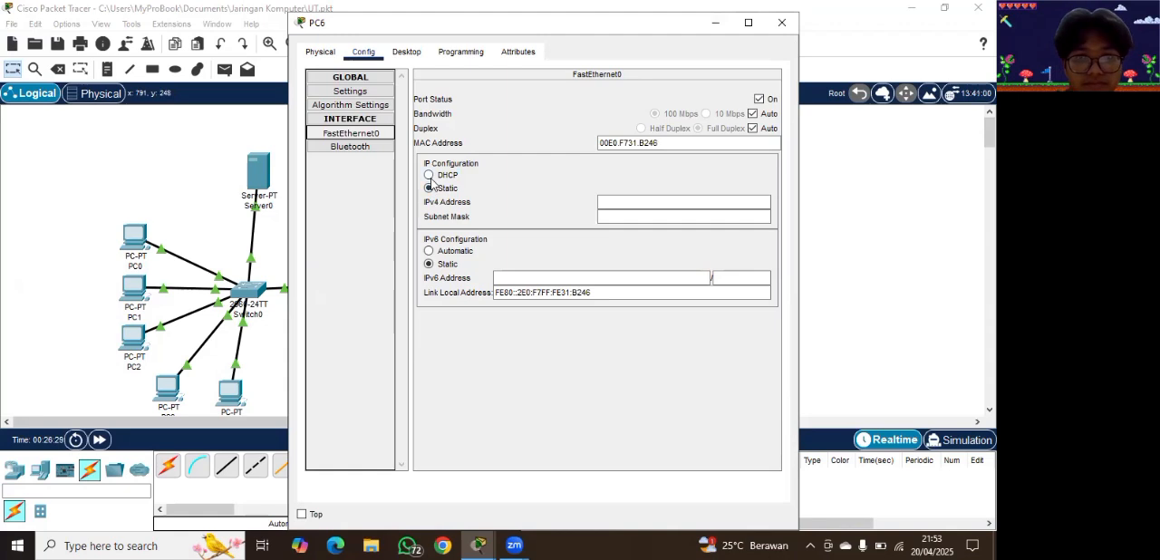
left_click(430, 177)
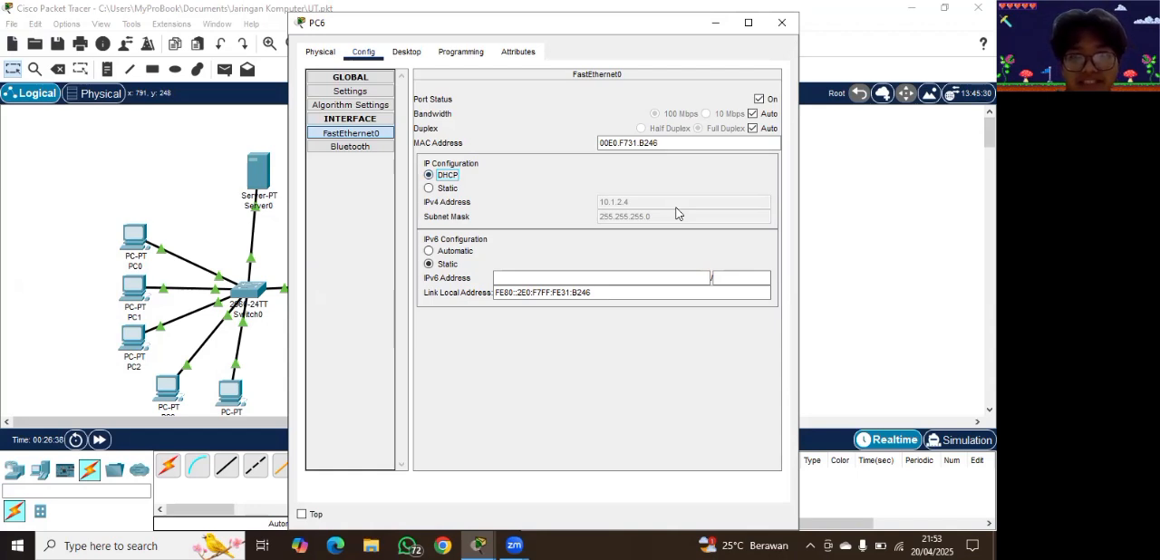
left_click(714, 28)
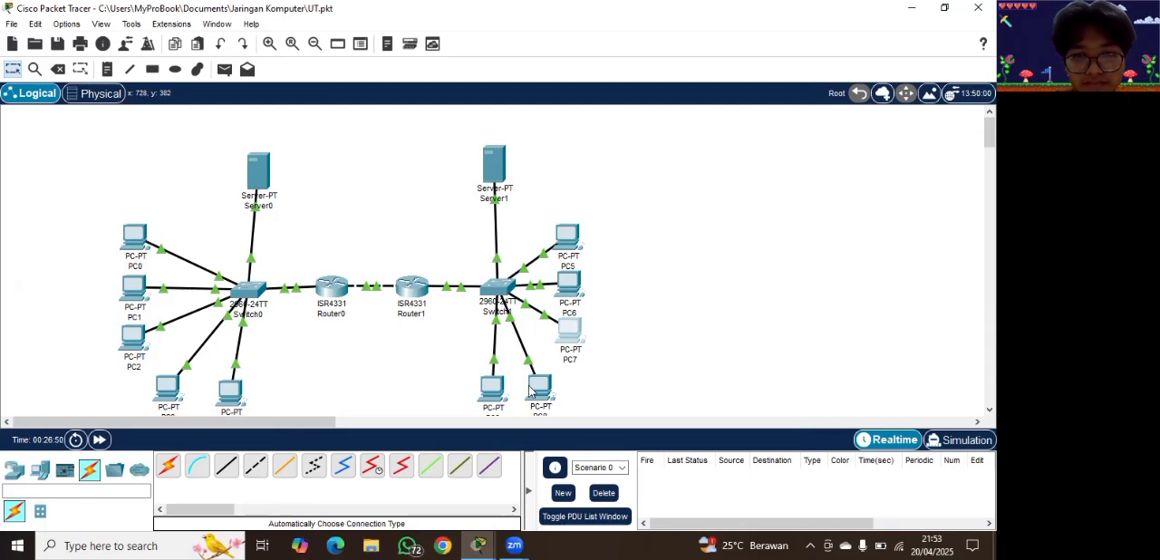
Step: Switch PC7's FastEthernet0 IPv4 addressing to DHCP
left_click(565, 337)
left_click(370, 55)
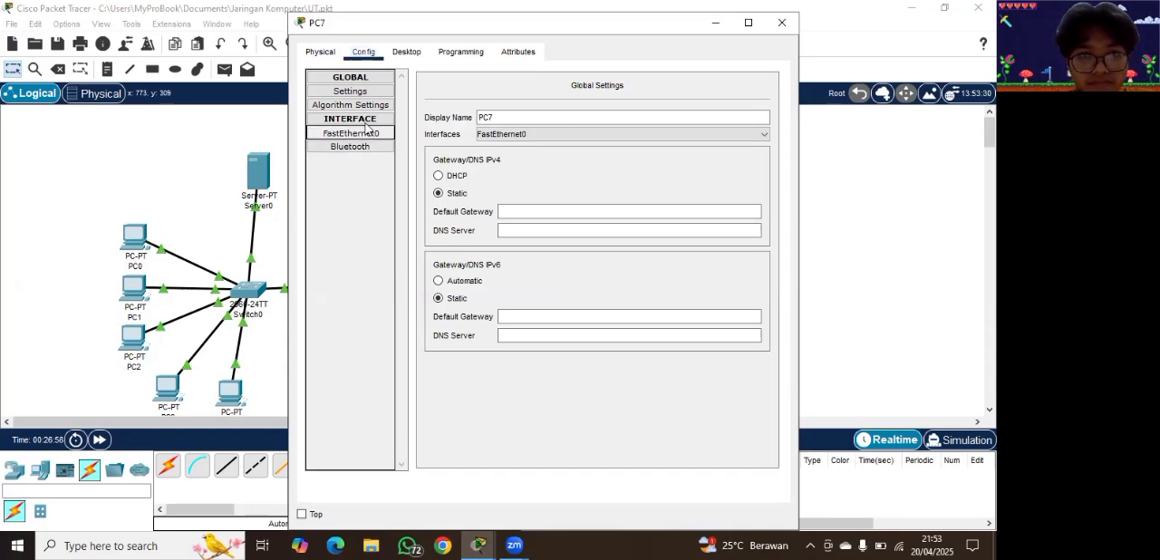
left_click(373, 137)
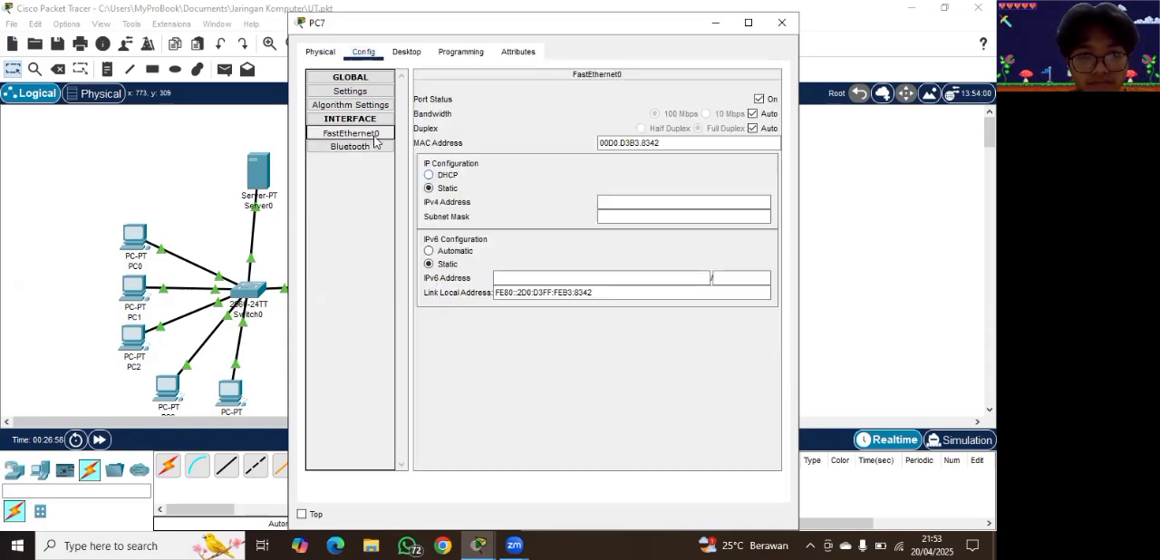
left_click(429, 175)
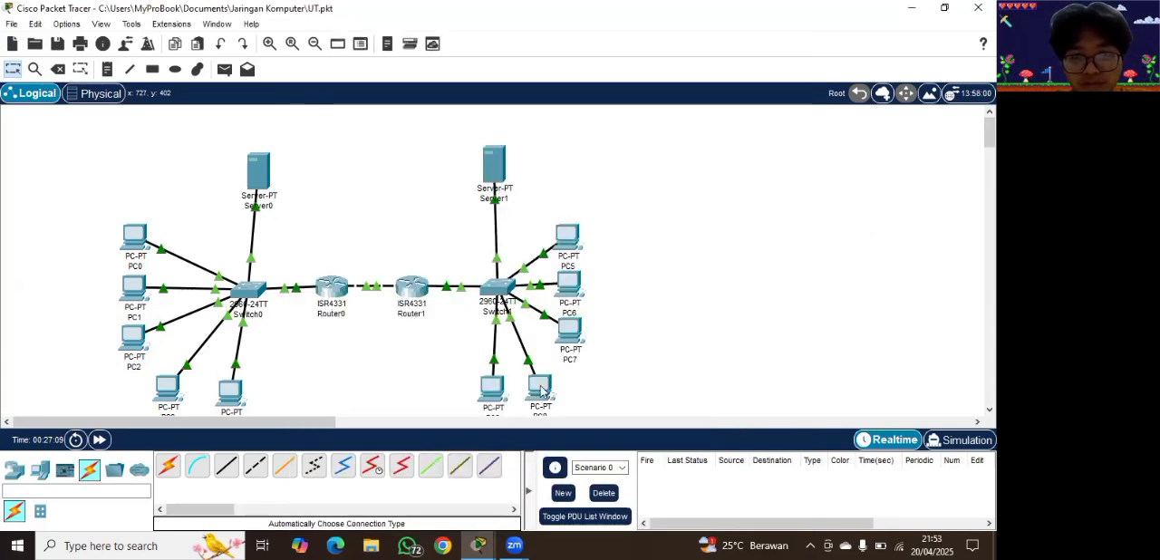
Step: Give PC8's FastEthernet0 interface the static IPv4 address 10.1.2.6
left_click(540, 387)
left_click(542, 390)
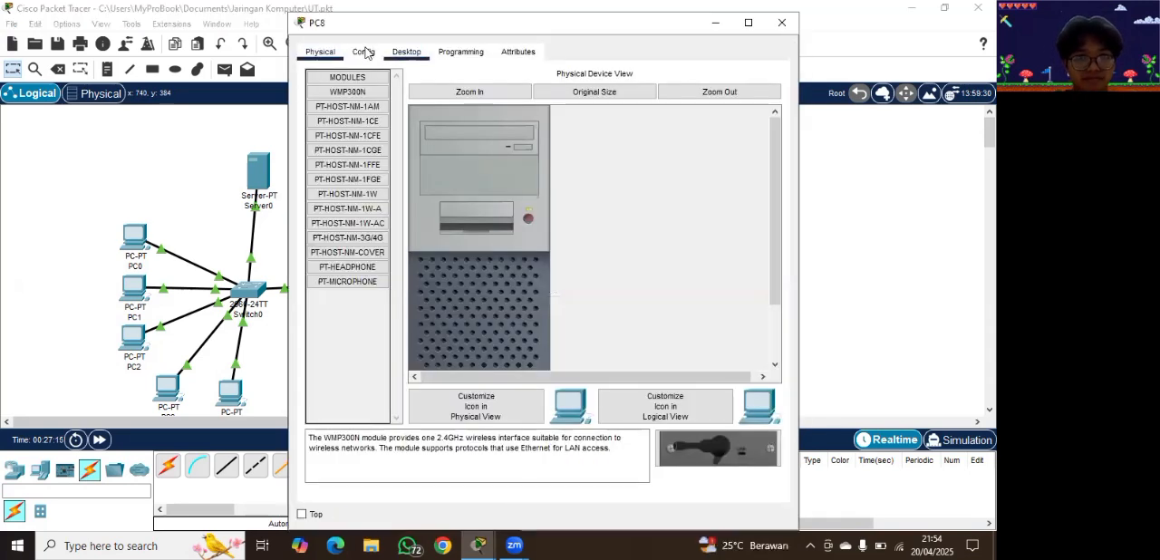
left_click(364, 51)
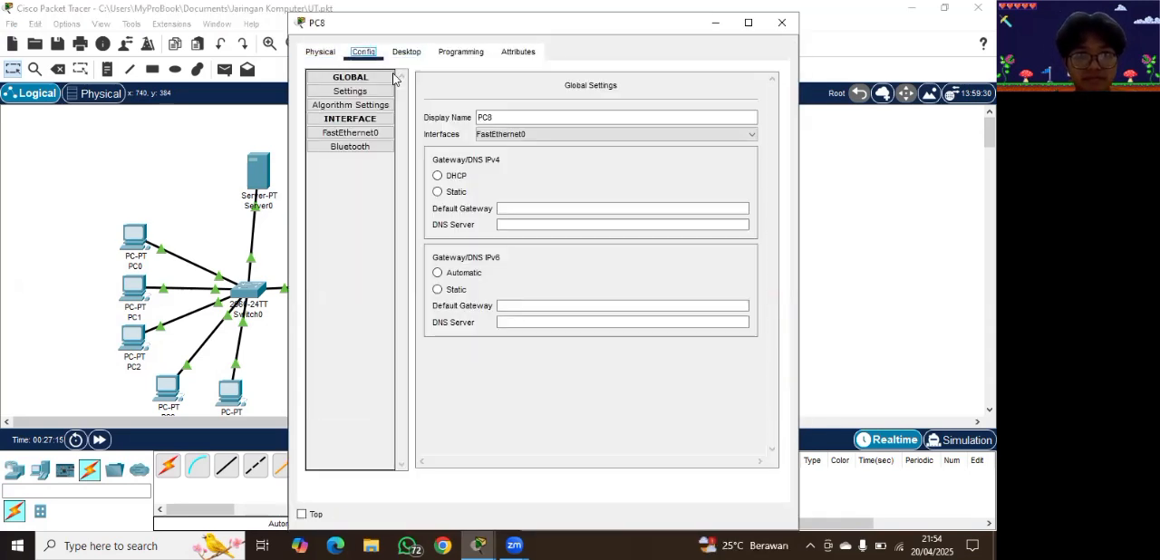
left_click(353, 136)
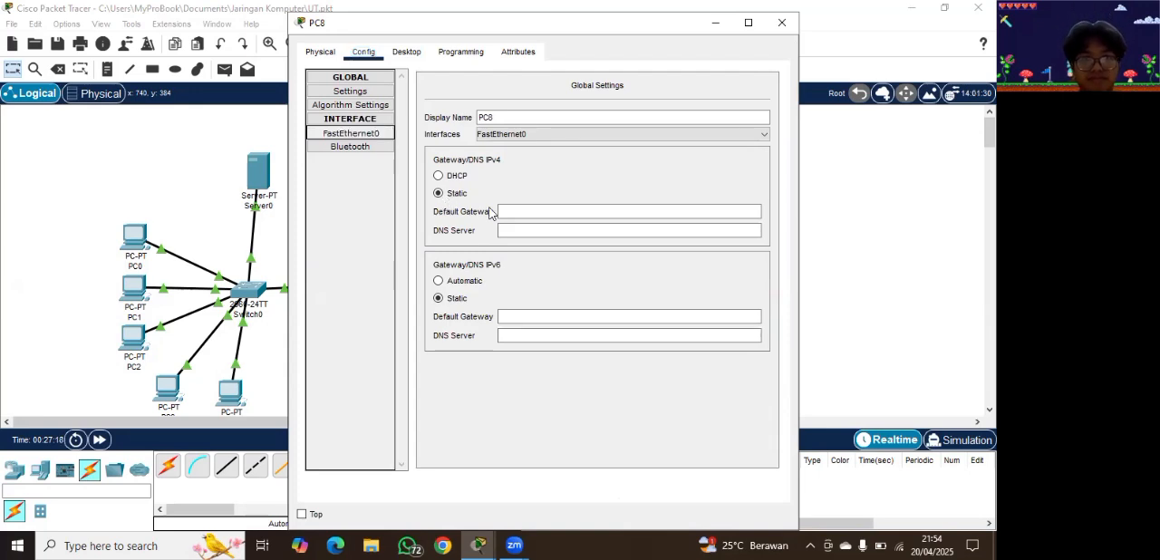
left_click(370, 136)
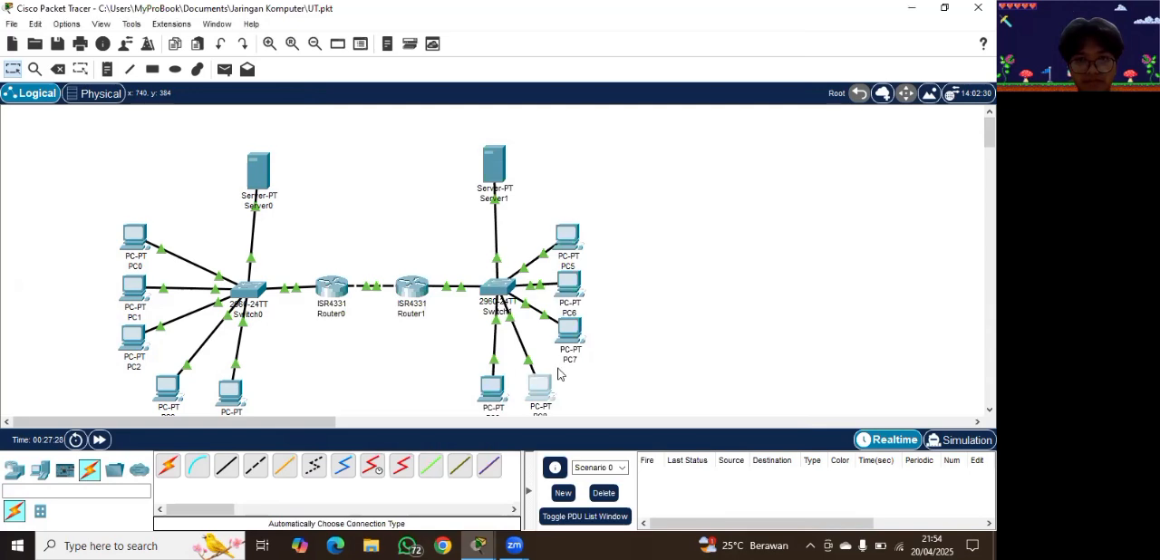
left_click(544, 391)
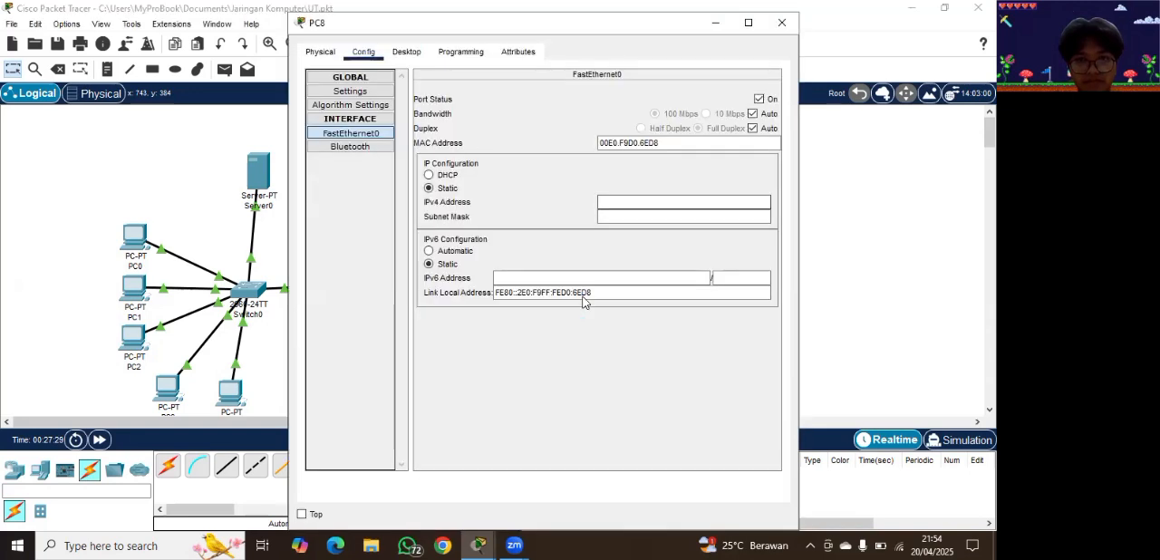
left_click(616, 201)
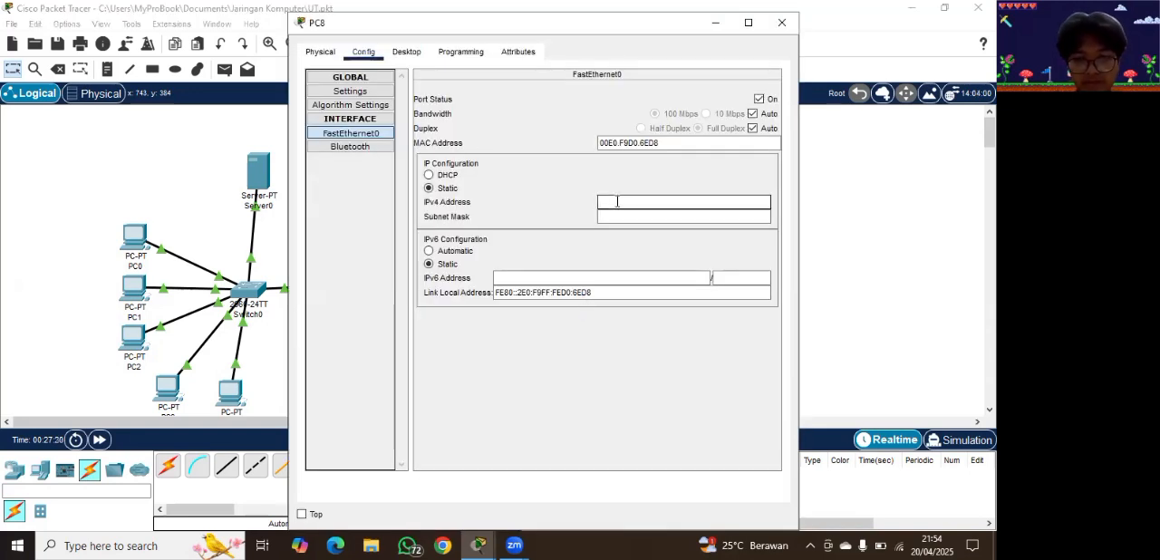
type("10")
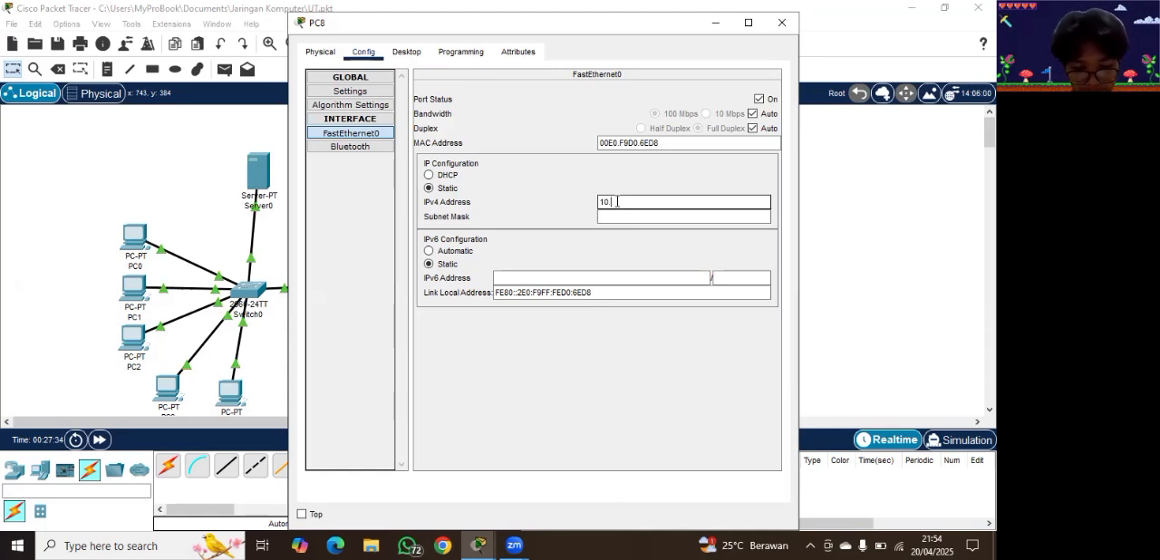
type(".1.2.6")
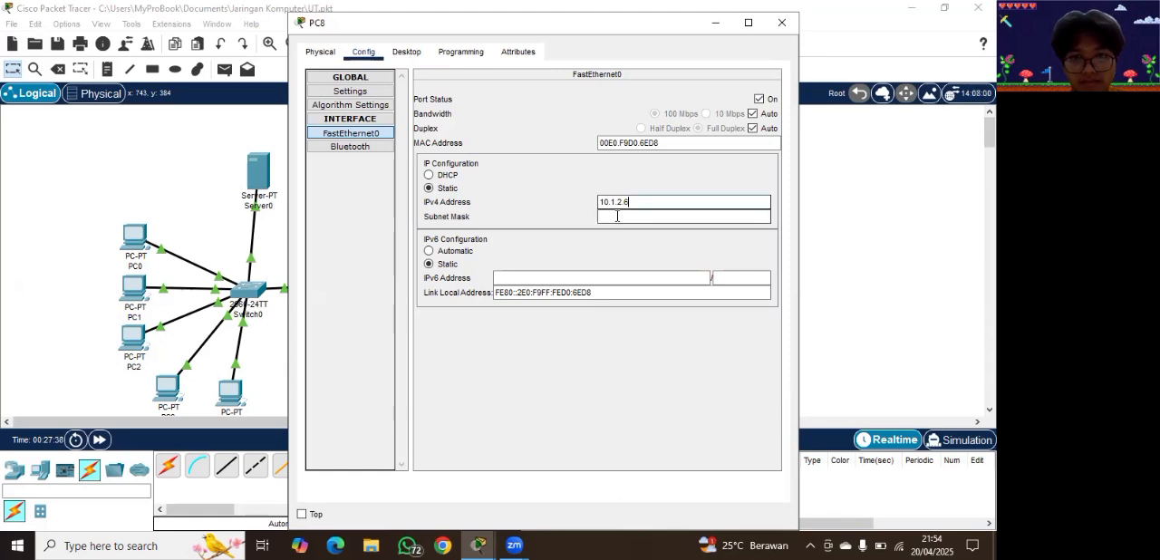
Step: Set the subnet mask of PC8's FastEthernet0 interface to 255.255.255.0 and return to the topology
left_click(671, 217)
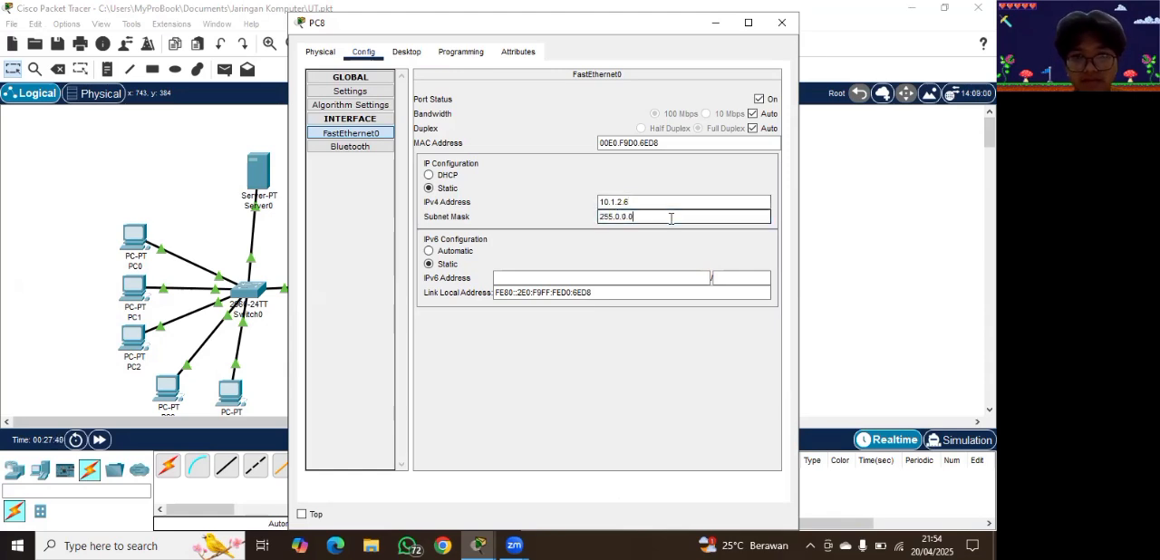
key("BackSpace")
key("BackSpace")
key("BackSpace")
key("BackSpace")
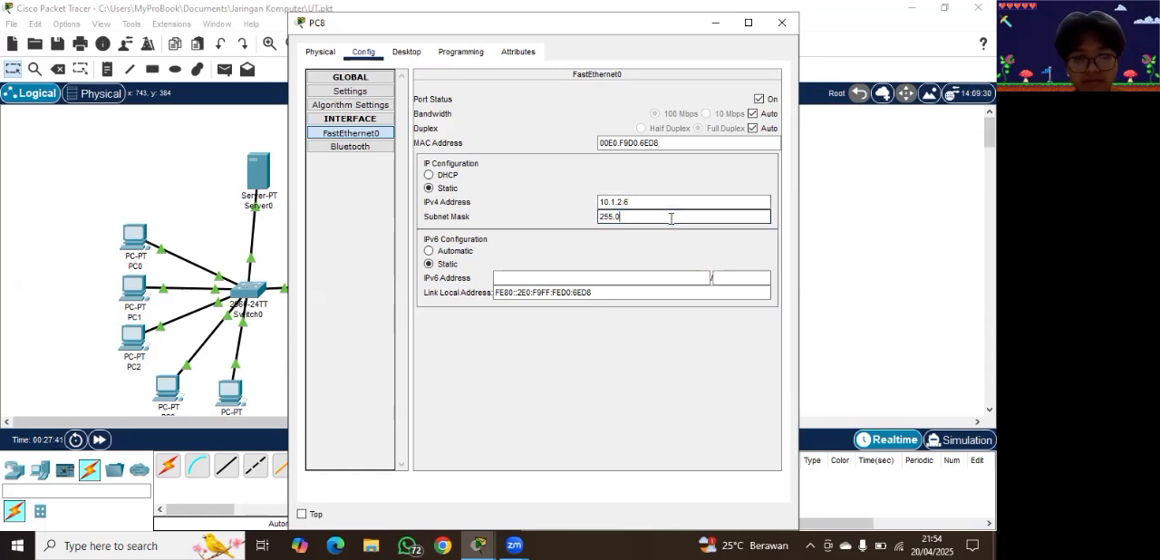
key("BackSpace")
type("255.2")
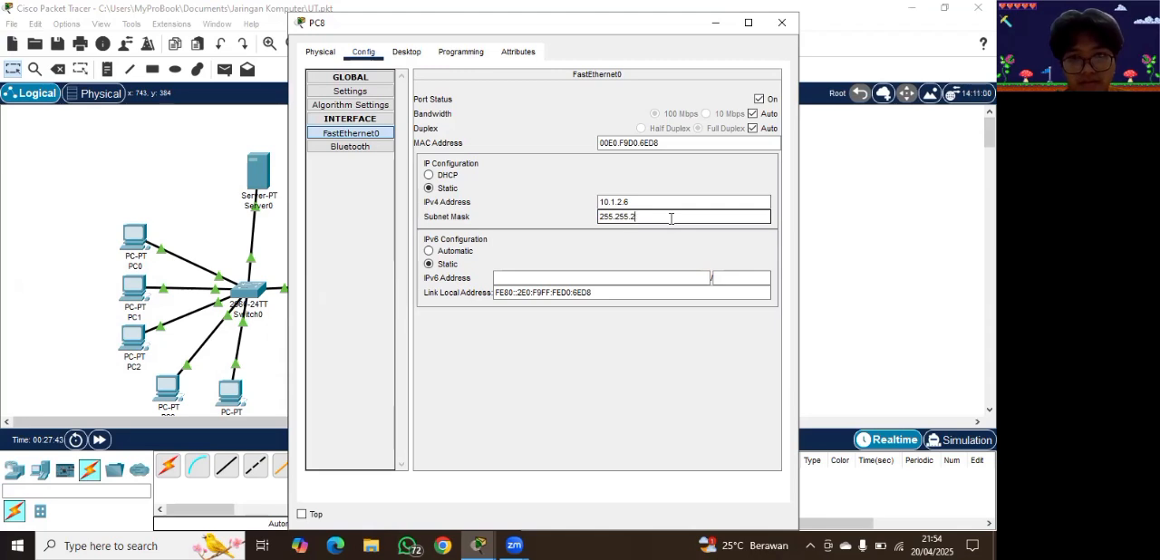
type("55.0")
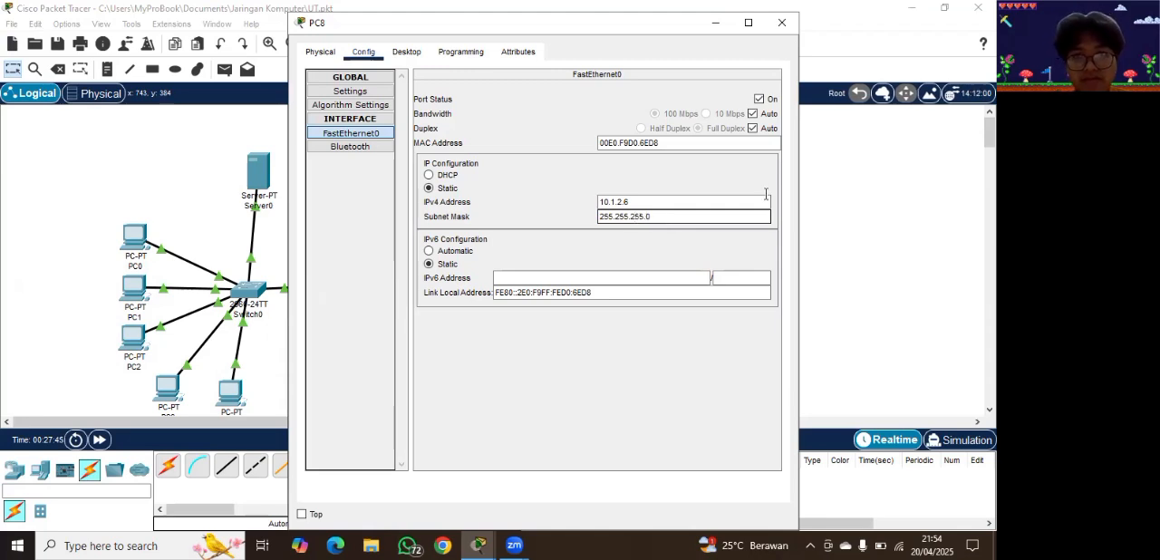
left_click(818, 188)
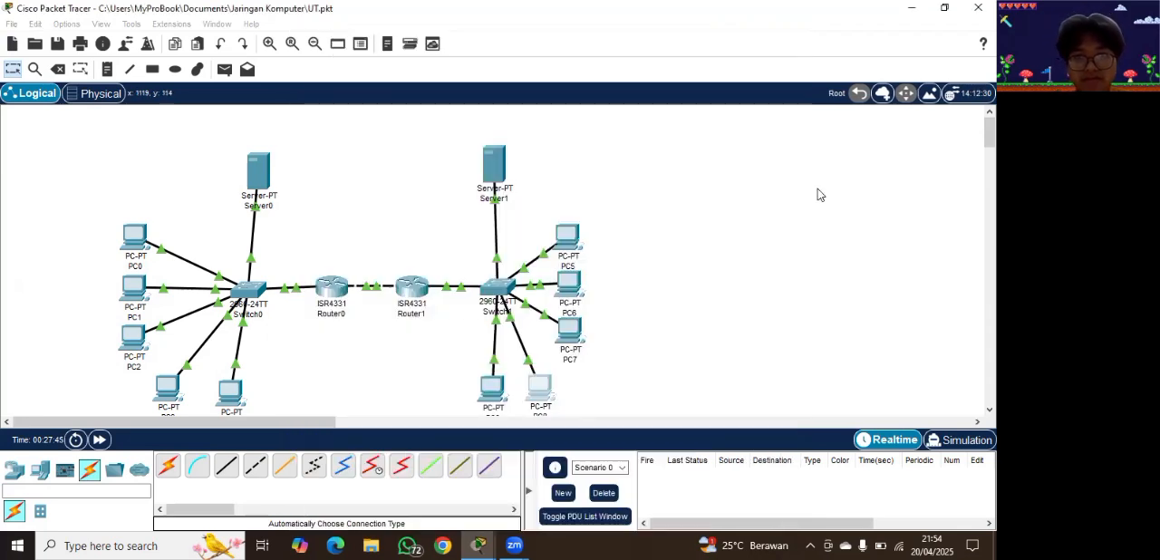
Step: Open the FastEthernet0 interface configuration of PC9
left_click(492, 390)
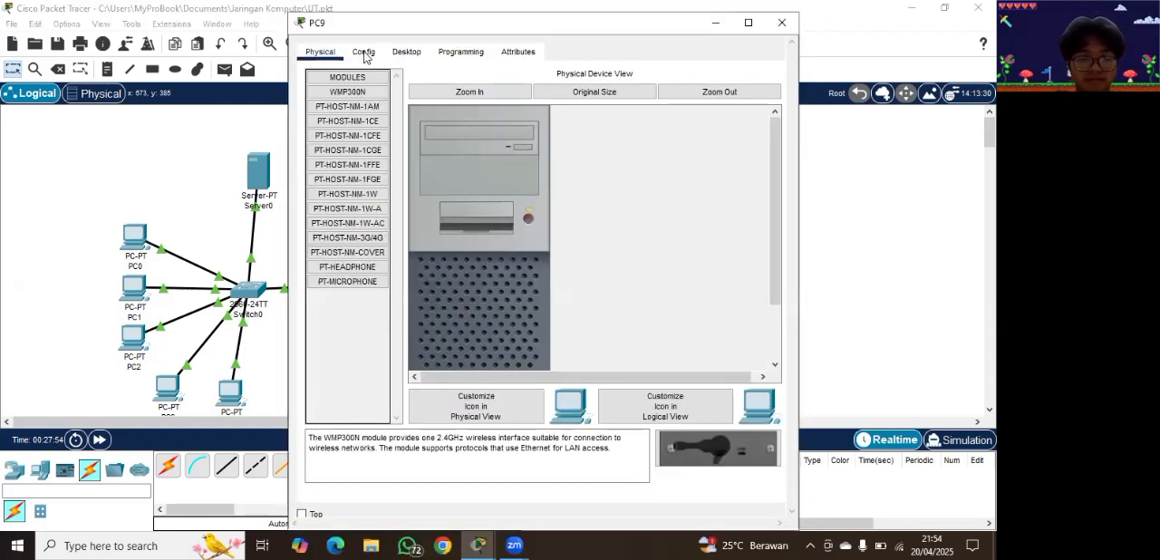
left_click(363, 52)
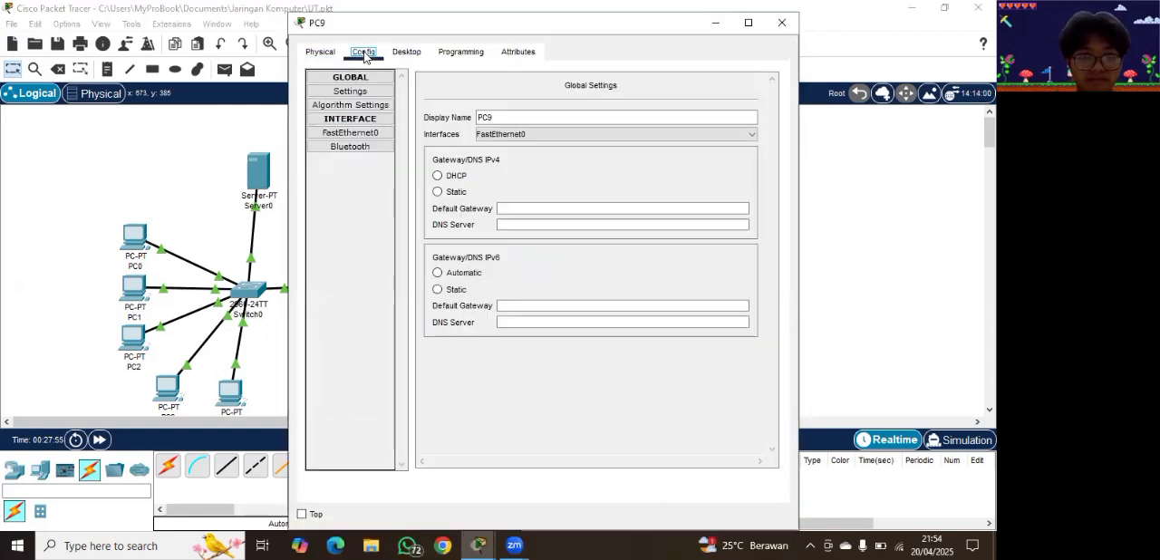
left_click(342, 137)
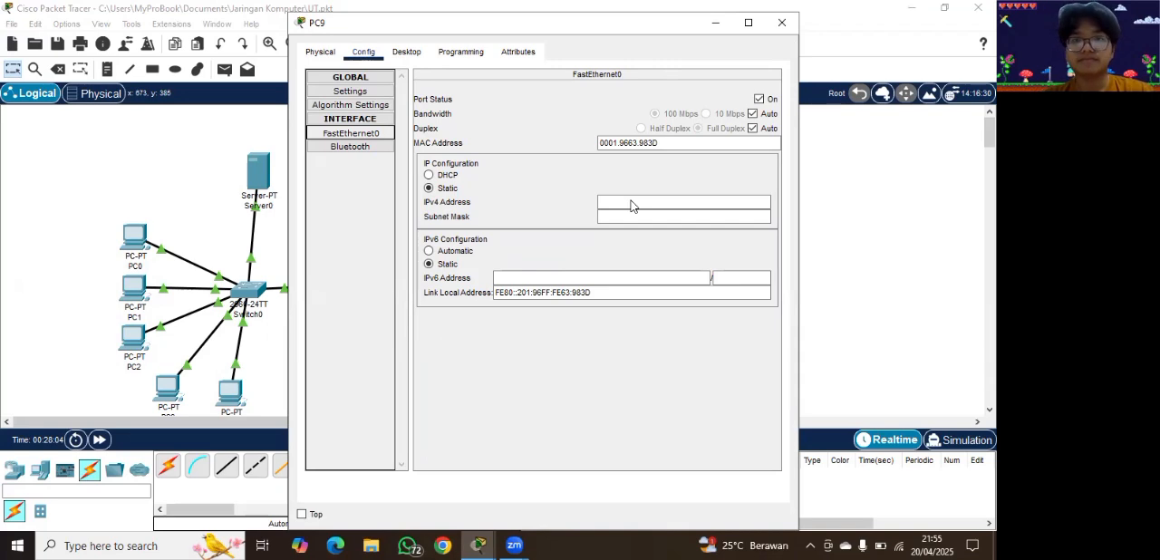
Step: Try to give PC9's FastEthernet0 interface the static IPv4 address 10.1.2.6
left_click(631, 200)
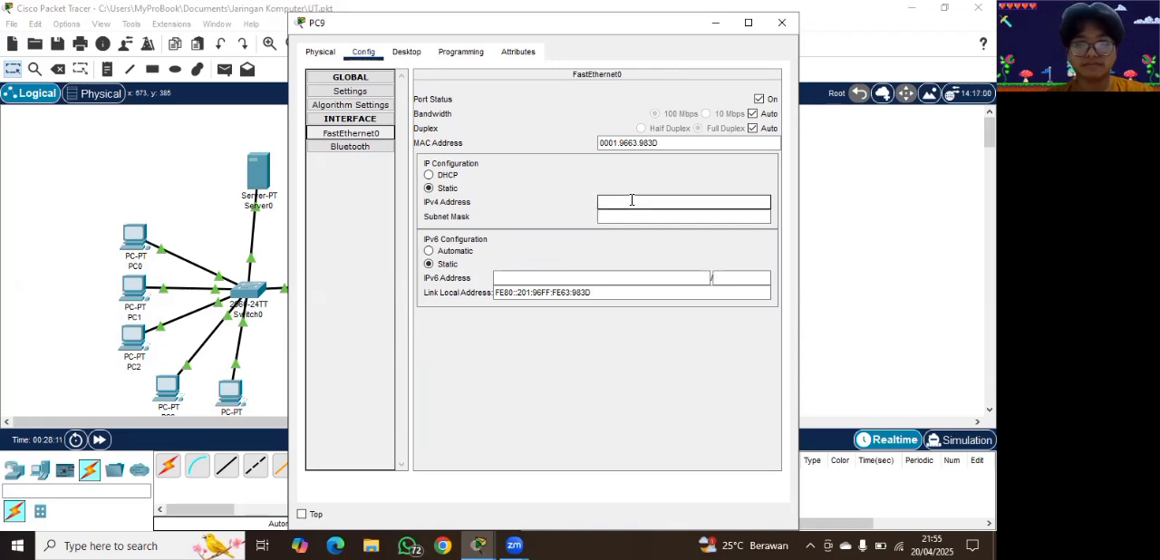
type("10.2")
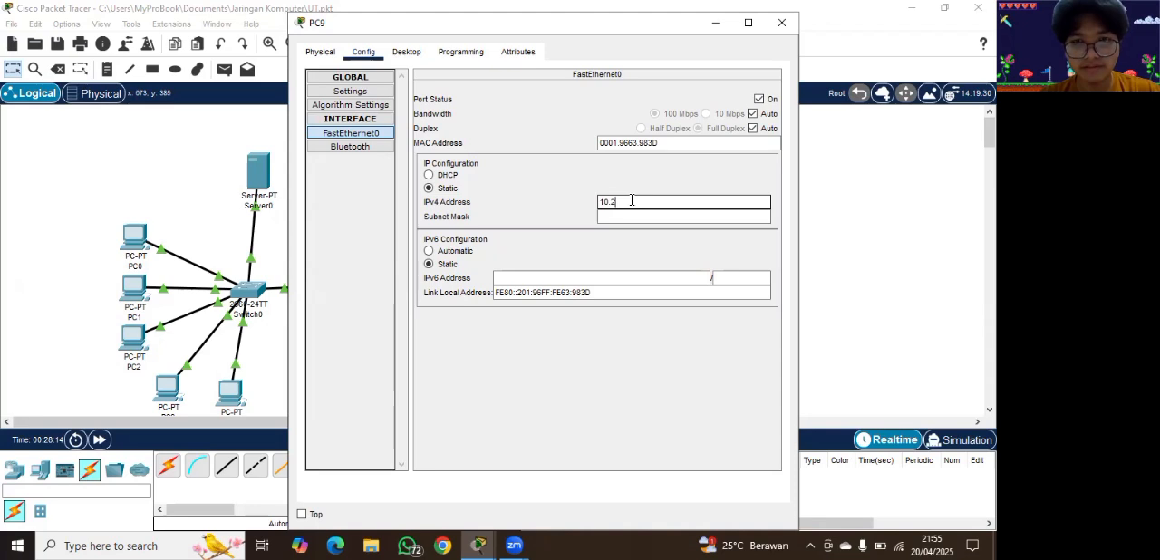
key("BackSpace")
type("1.2.6")
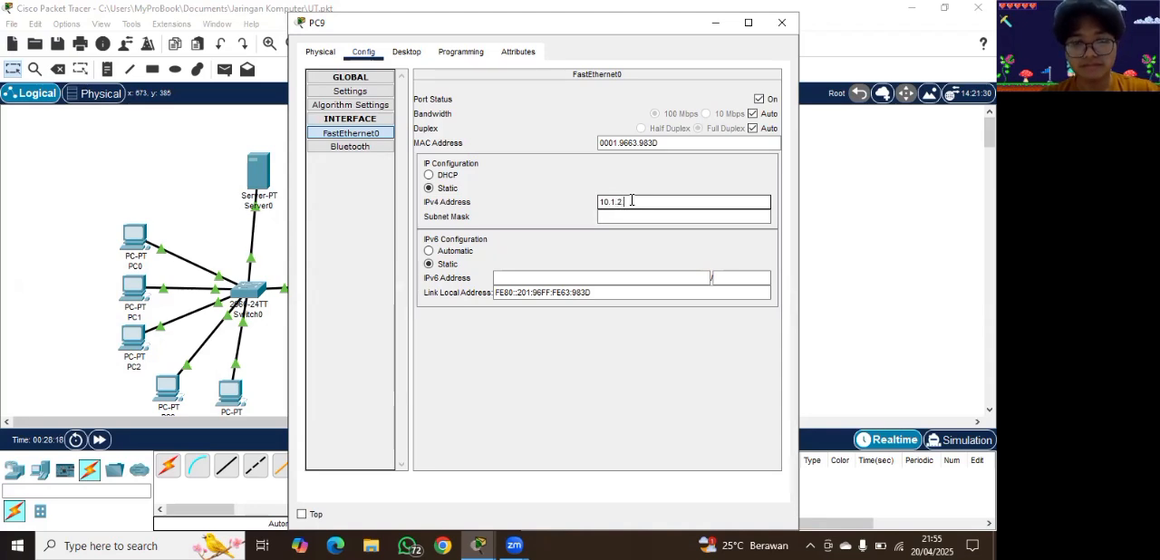
left_click(624, 215)
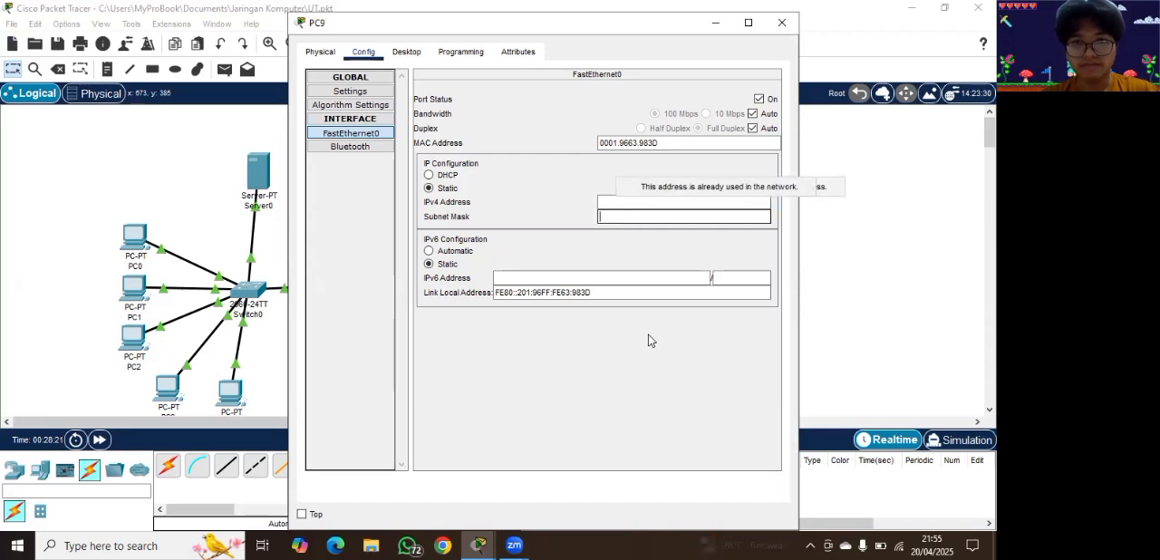
Step: Give PC9's FastEthernet0 interface the static IPv4 address 10.1.2.7
left_click(618, 198)
type("10")
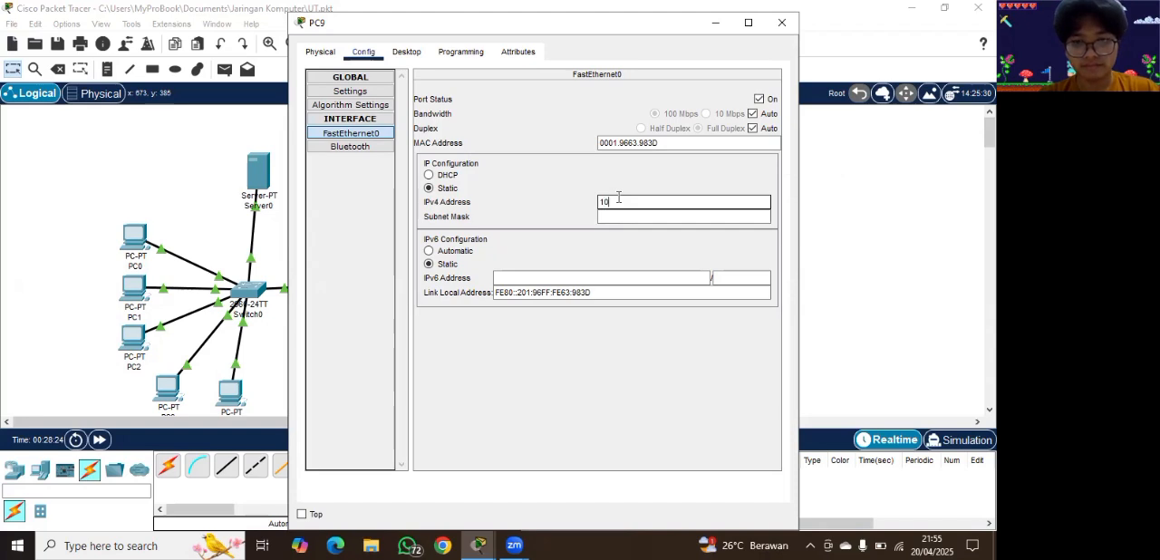
type(".1.2.7")
Step: Set the subnet mask of PC9's FastEthernet0 interface to 255.255.255.0, and shift PC9 slightly away from PC8 in the topology
left_click(637, 216)
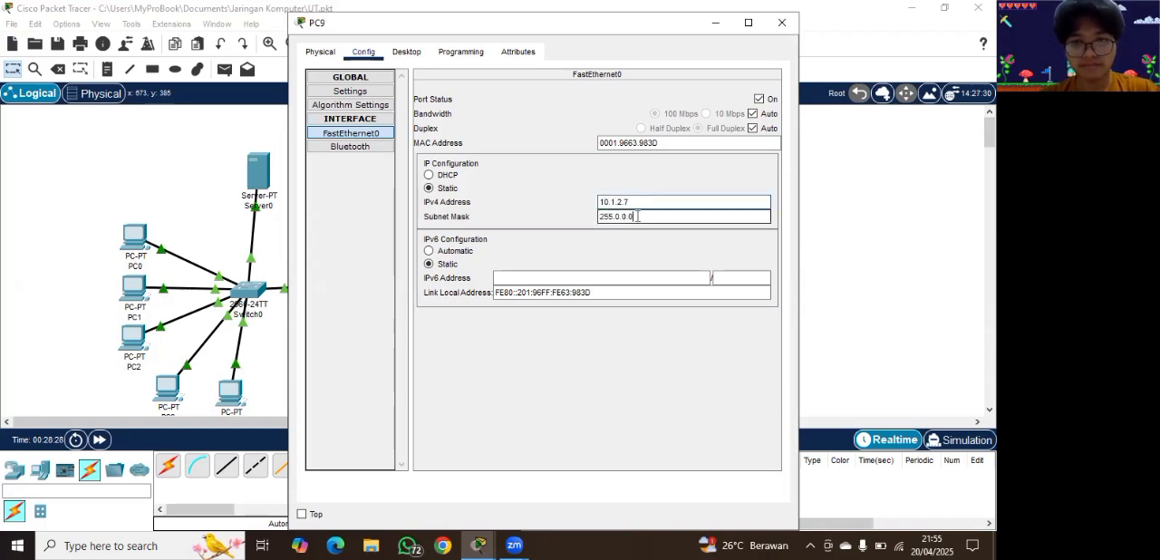
key("BackSpace")
key("BackSpace")
key("BackSpace")
key("BackSpace")
key("BackSpace")
type("255.2")
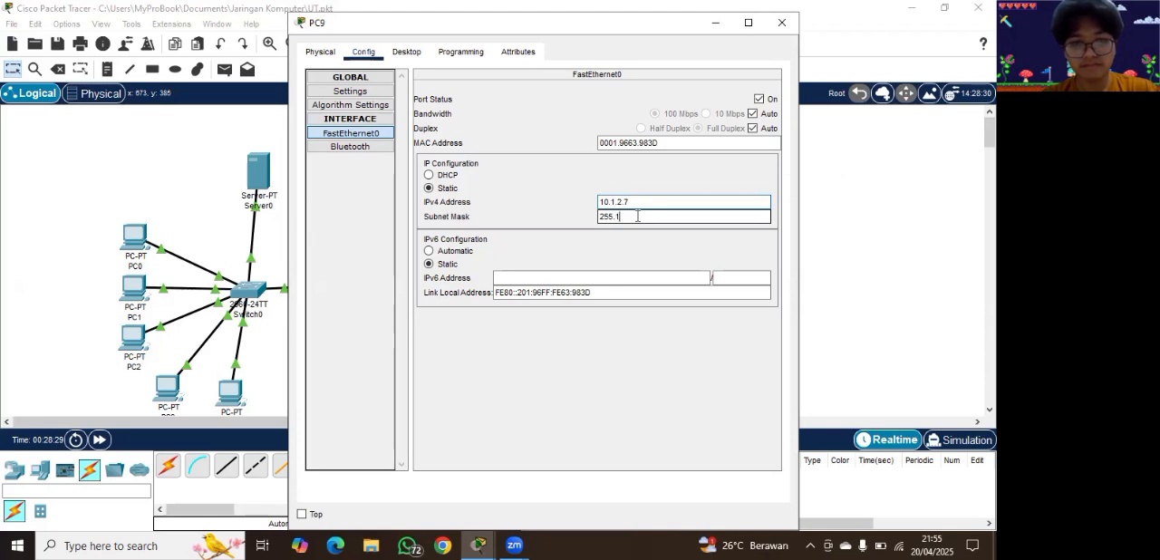
key("BackSpace")
key("BackSpace")
type("255.255.0")
left_click(831, 231)
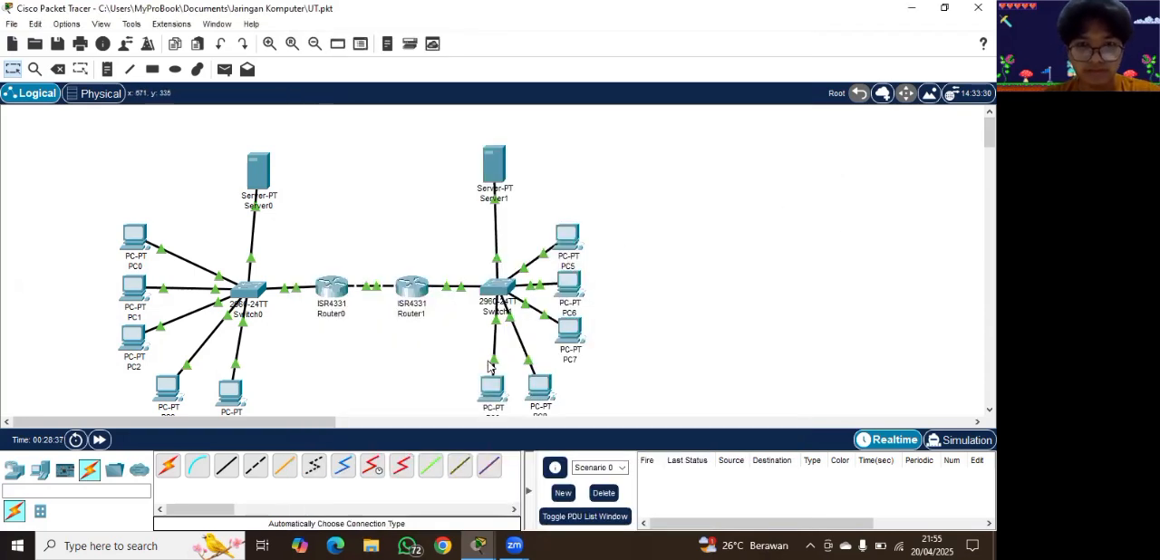
left_click_drag(490, 388, 477, 384)
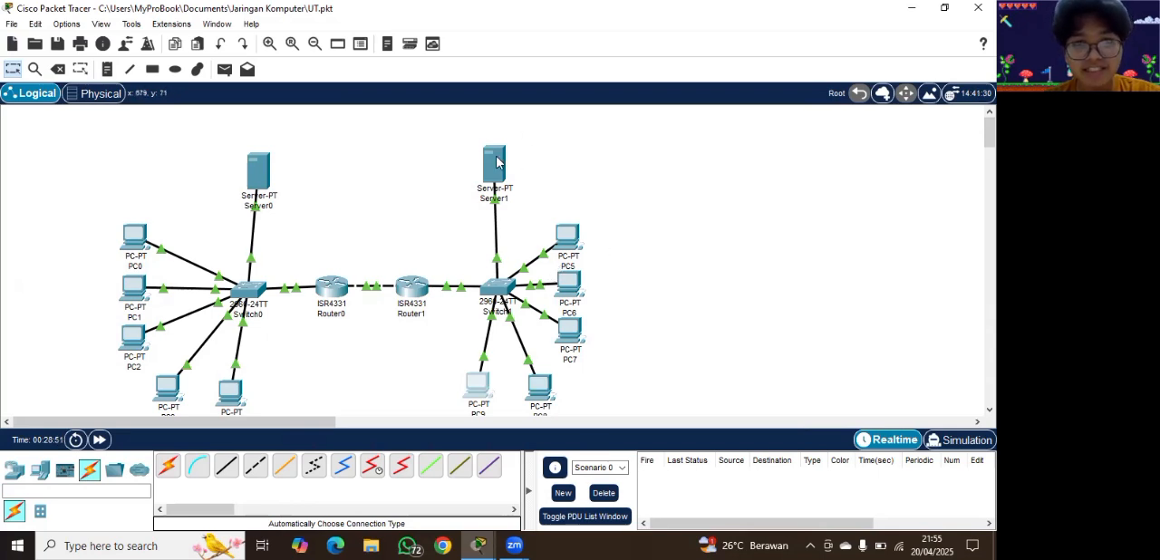
Step: Open Router0's command line and enter privileged mode with the enable command
left_click(332, 287)
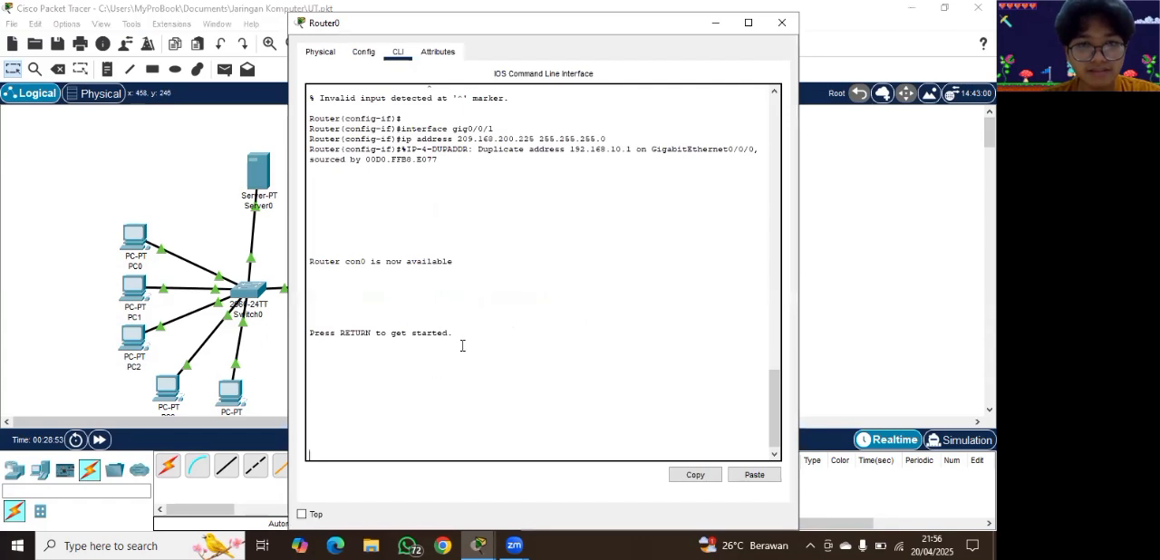
key("Return")
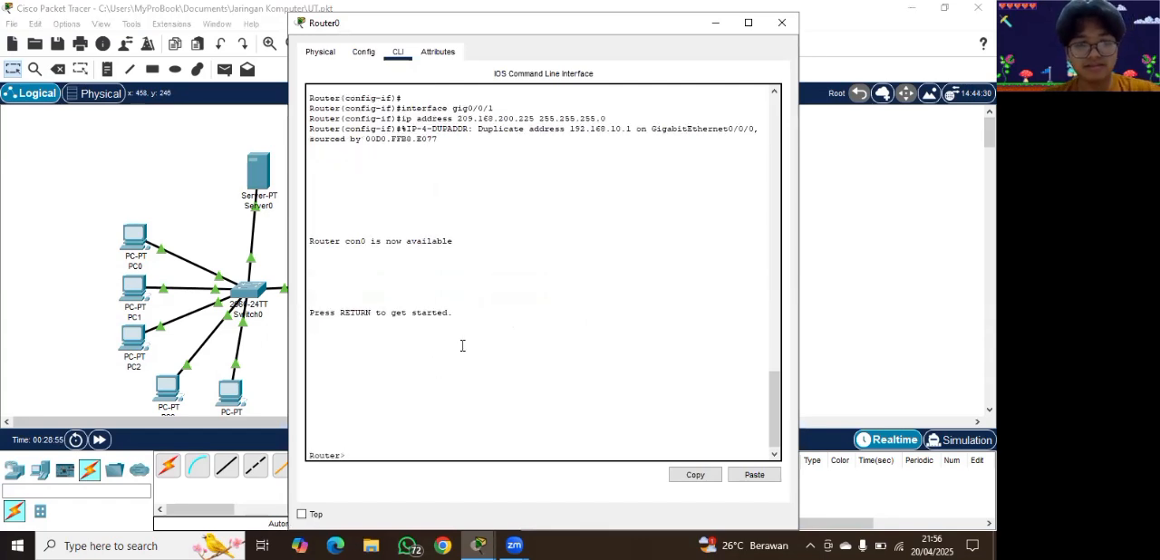
type("enable")
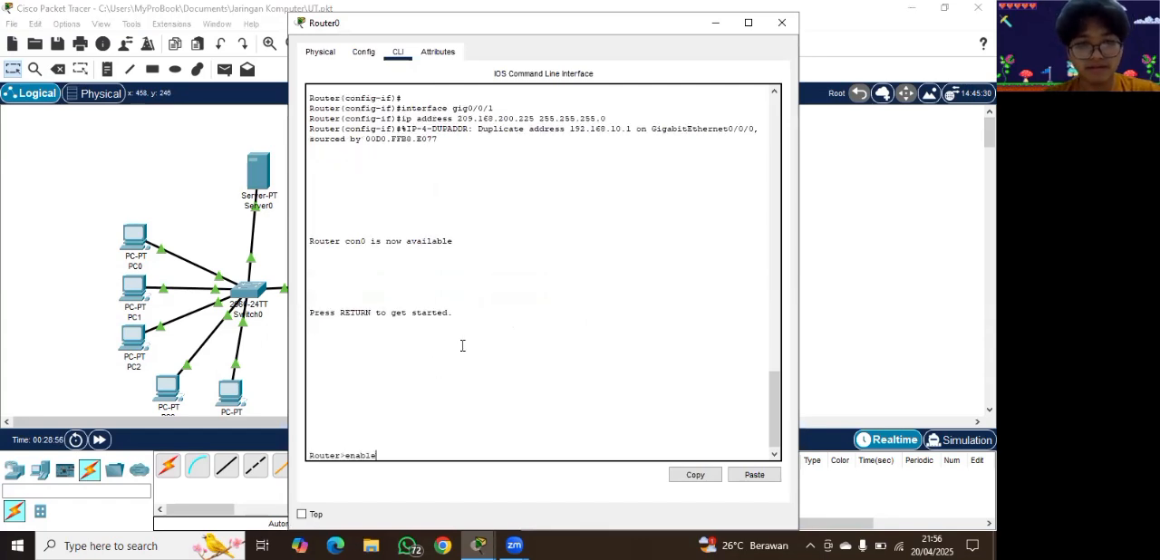
key("Return")
Step: Try to list Router0's routes with the command show route
type("show route")
key("Return")
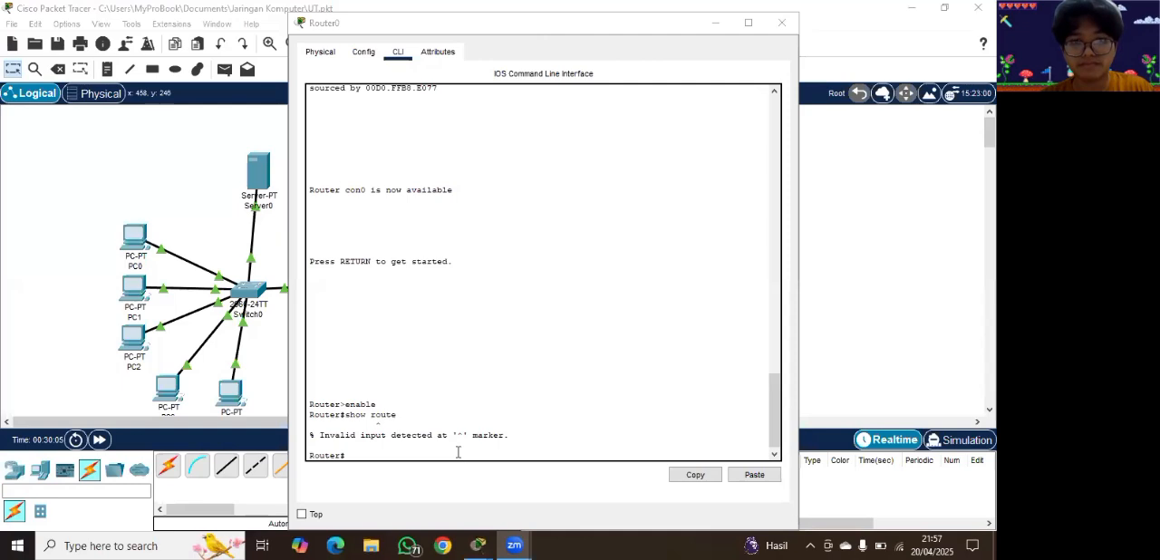
Step: Display Router0's IP routing table with the command show ip route, and return to the topology
left_click(458, 451)
type("show ip route")
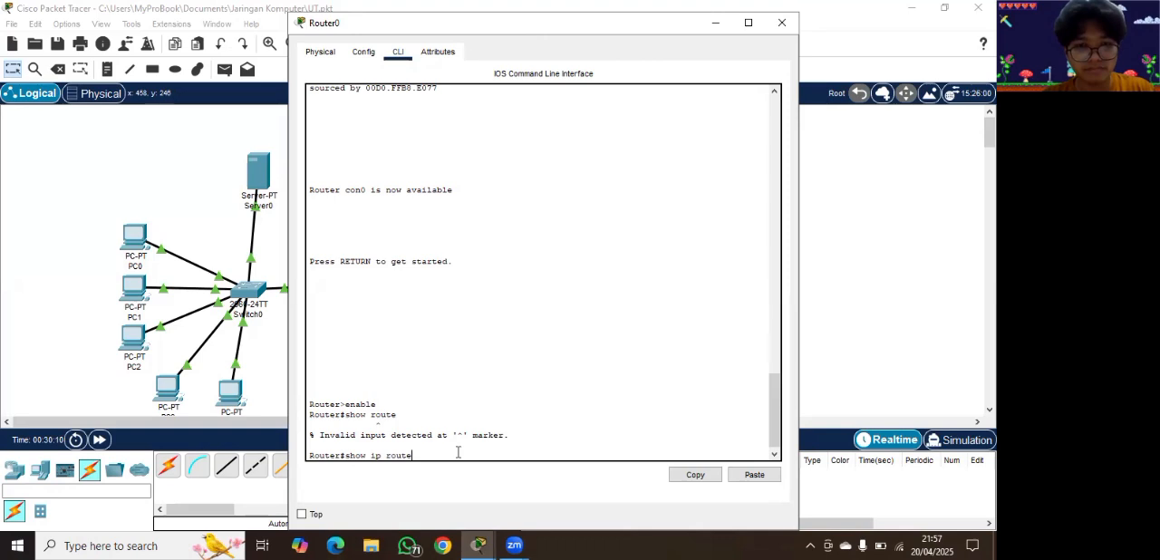
key("Return")
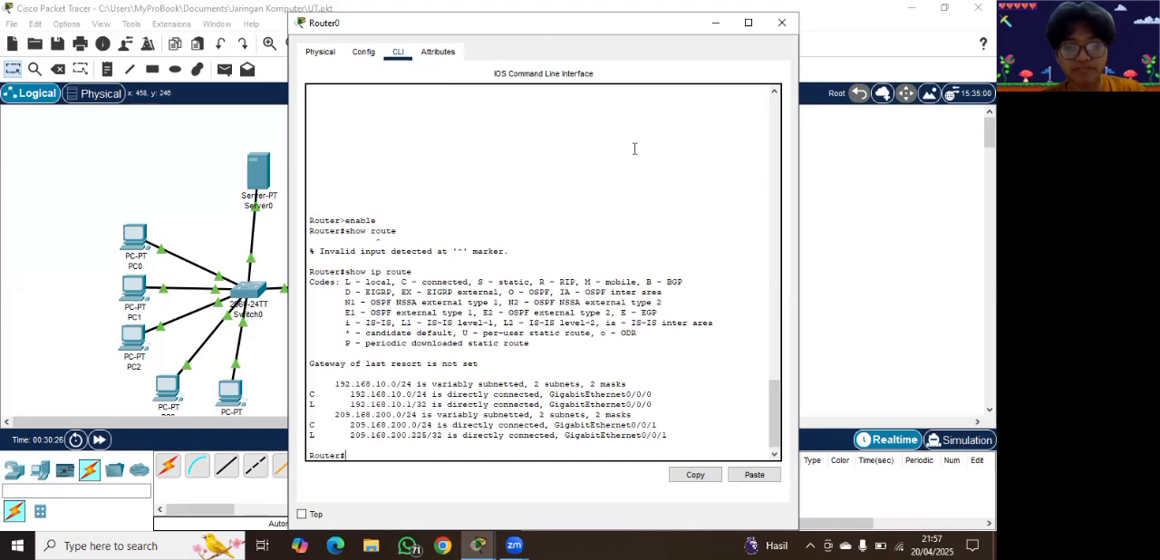
left_click(715, 23)
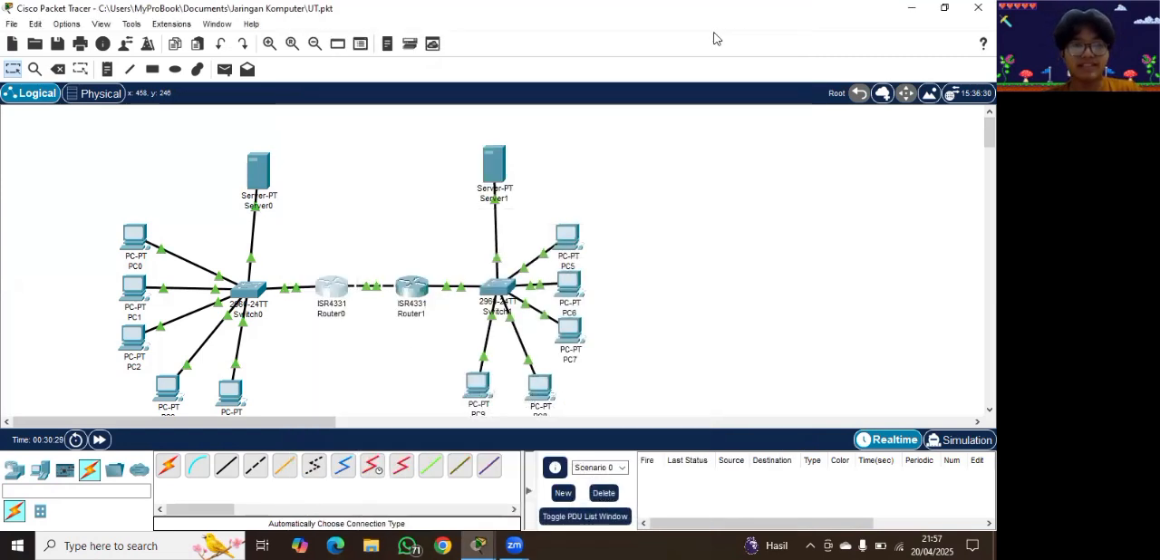